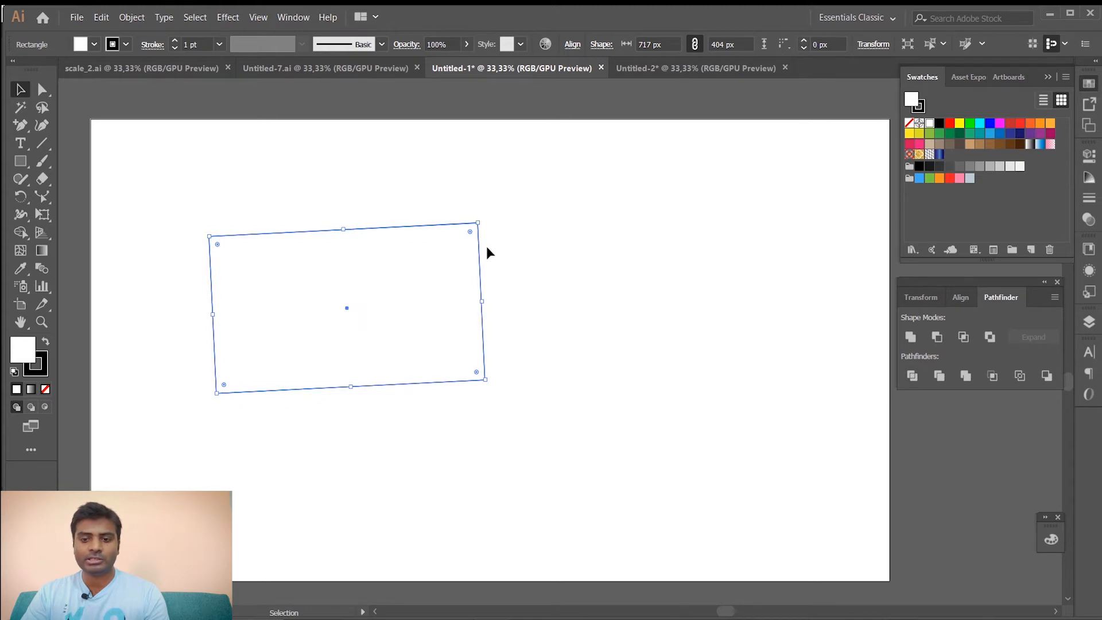
Try rotating the rectangle slightly and duplicating it sideways, and undo both changes
left_click_drag(482, 217, 498, 226)
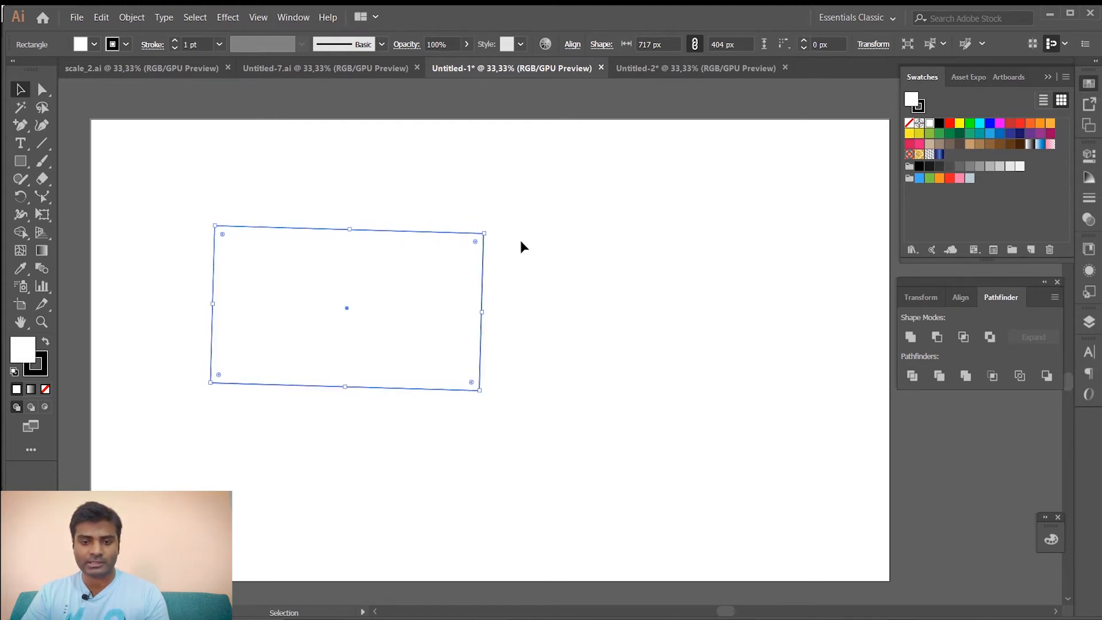
left_click_drag(353, 288, 485, 298, "alt")
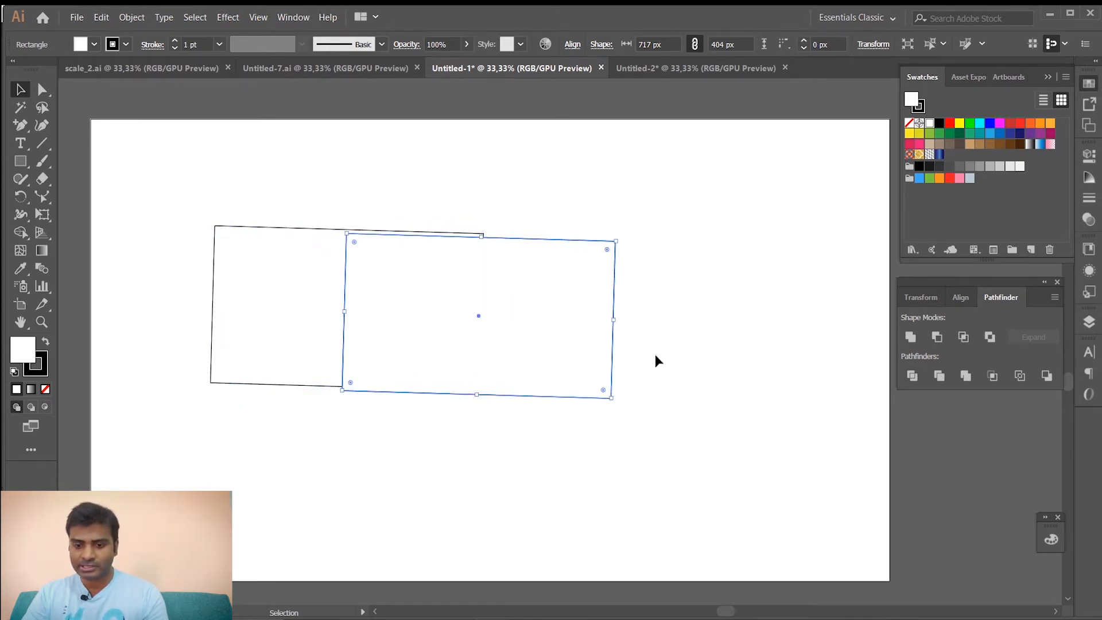
key("ctrl+z")
key("ctrl+z")
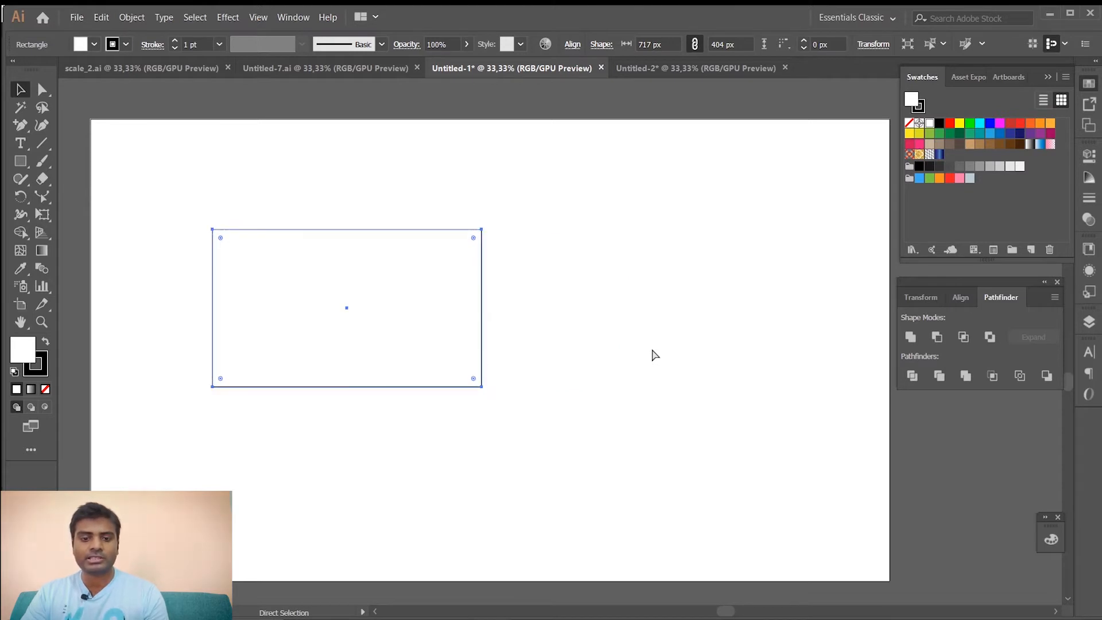
Try moving only the rectangle's upper-left anchor point inward, undo the move, and deselect the rectangle
left_click(42, 89)
left_click_drag(201, 219, 266, 249)
key("ctrl+z")
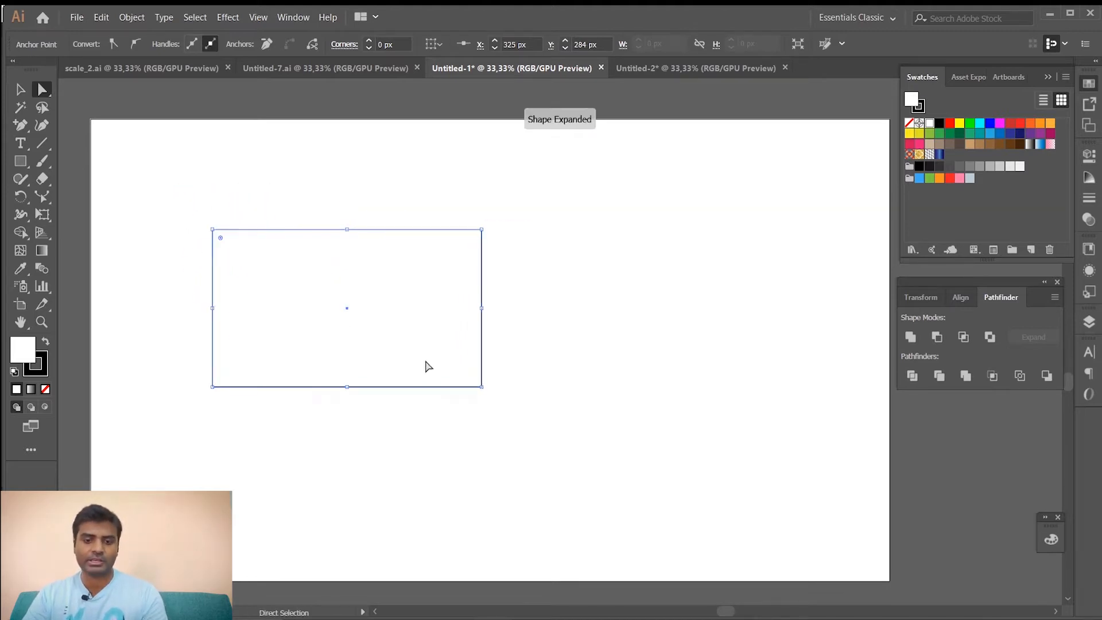
left_click(146, 169)
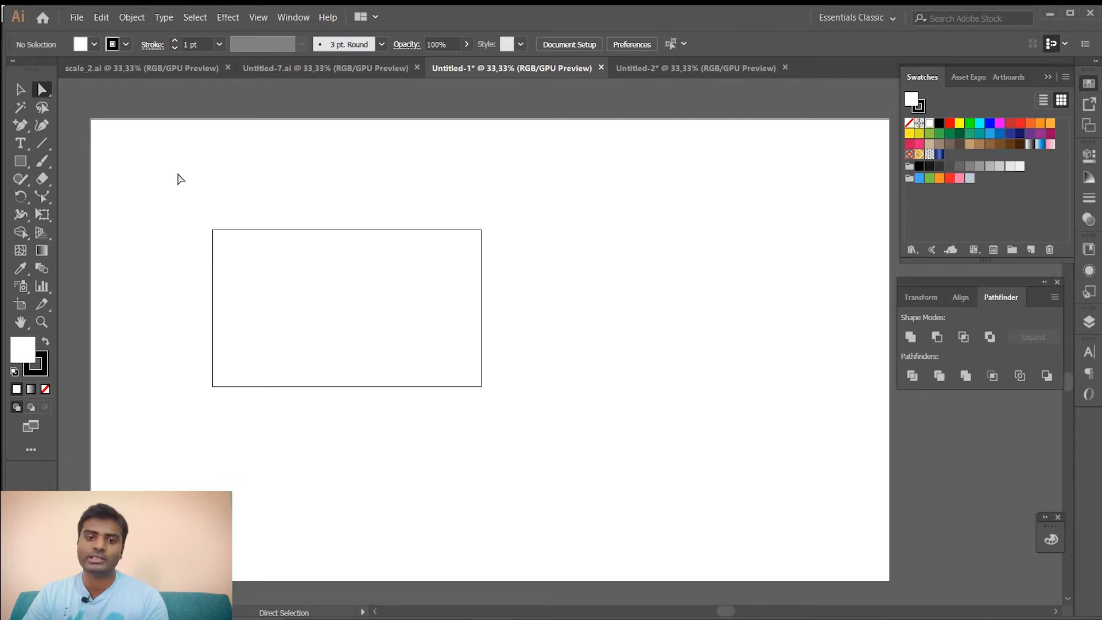
Scale the rectangle about its center to about 845 × 560 px and try a smaller scaled copy inside it
left_click(39, 200)
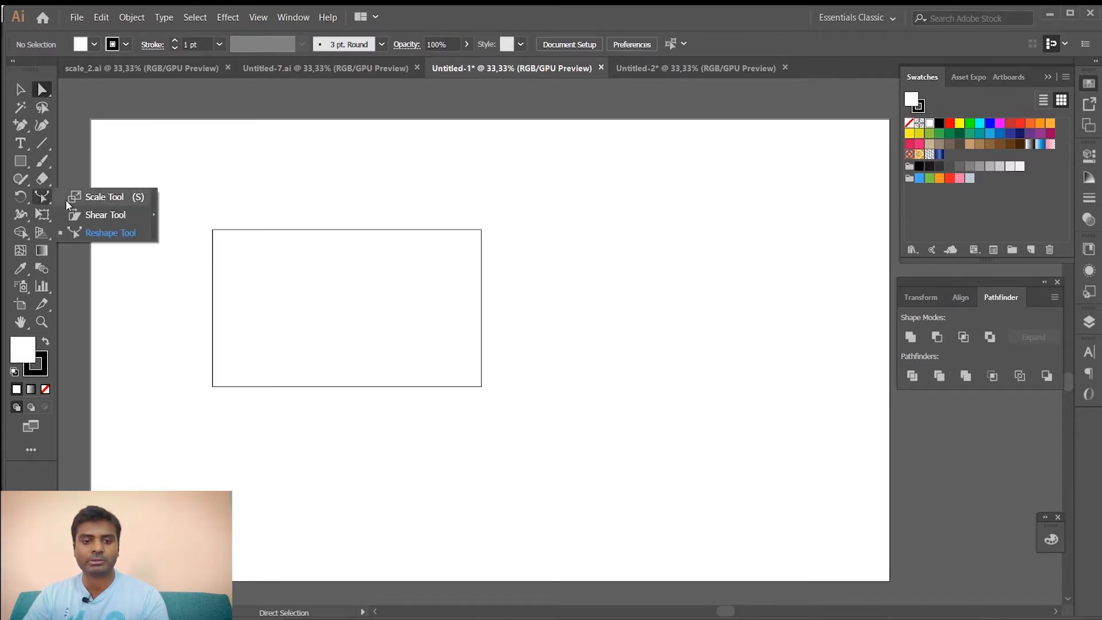
left_click(99, 198)
key("v")
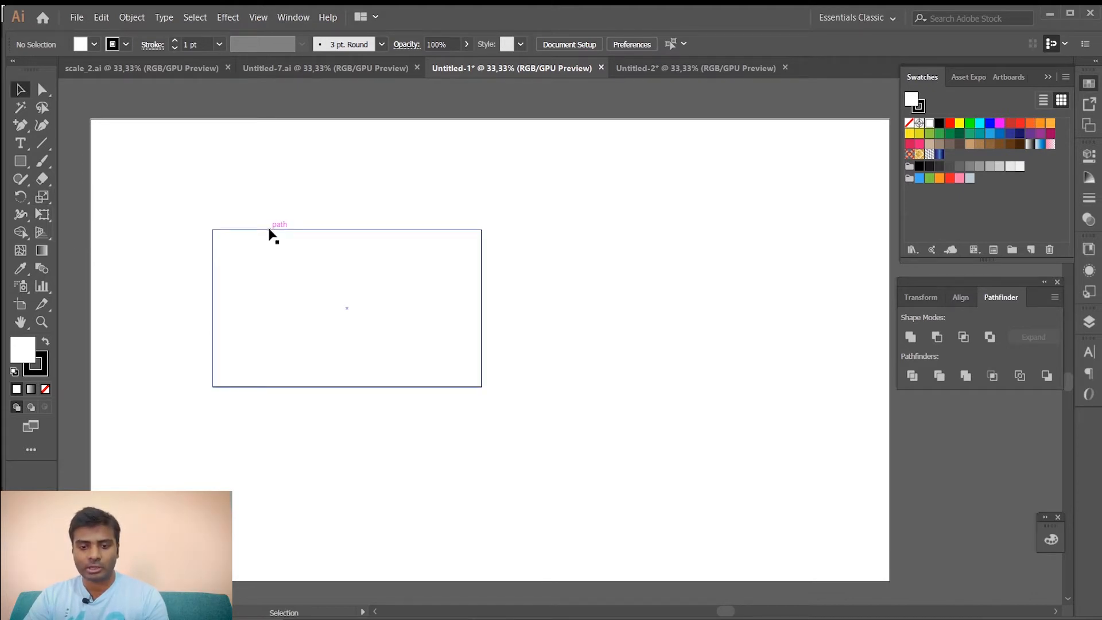
left_click(271, 234)
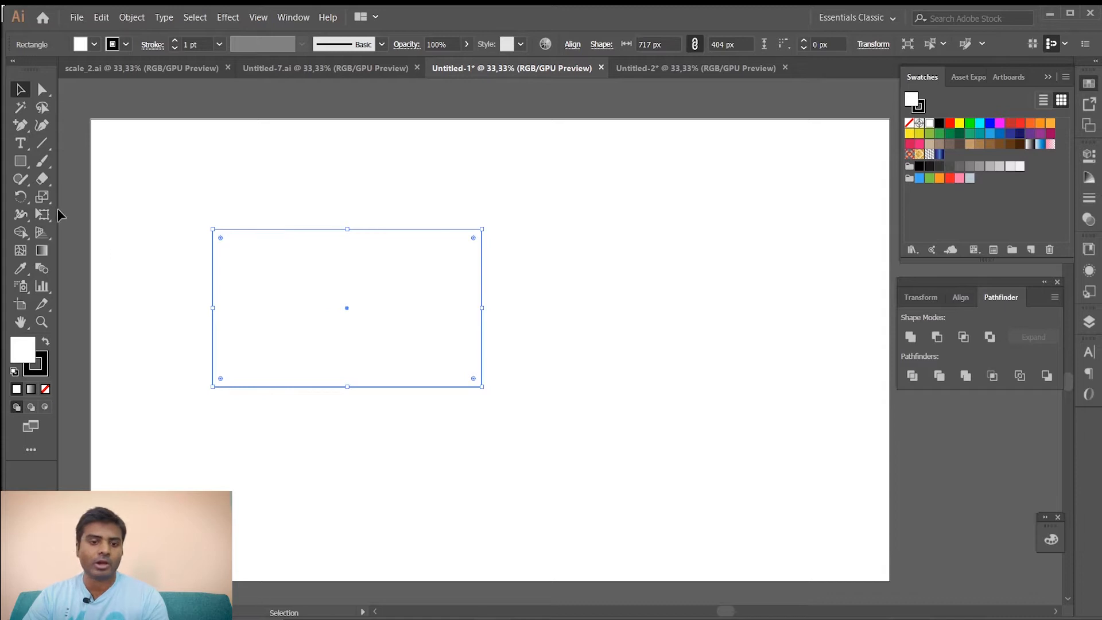
left_click_drag(43, 202, 91, 199)
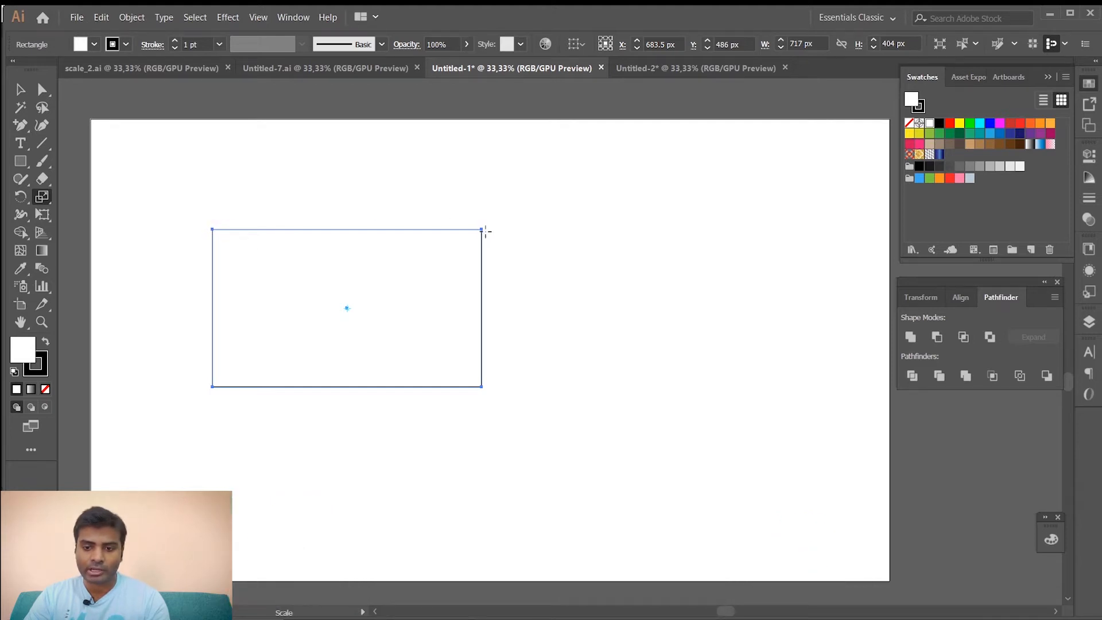
left_click_drag(220, 230, 224, 414)
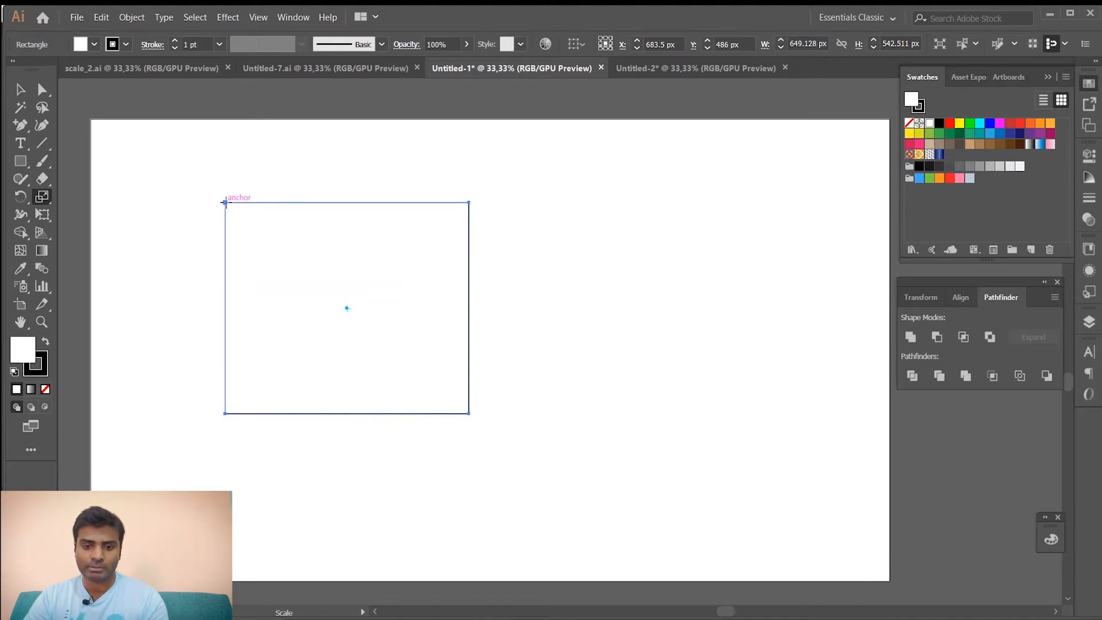
left_click_drag(224, 202, 187, 198)
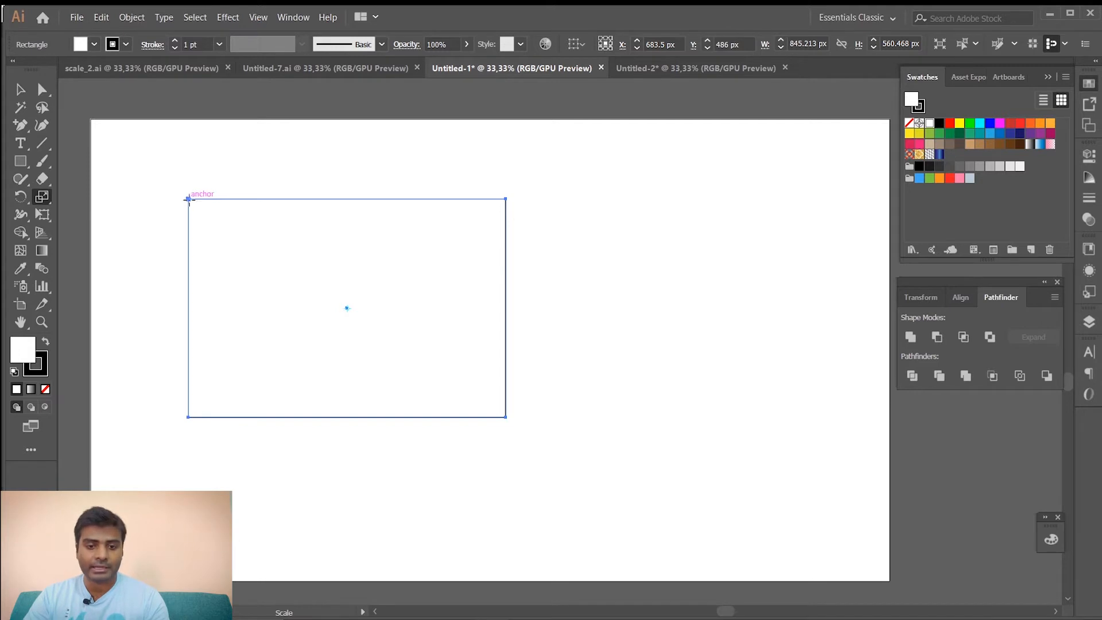
left_click_drag(188, 198, 223, 248)
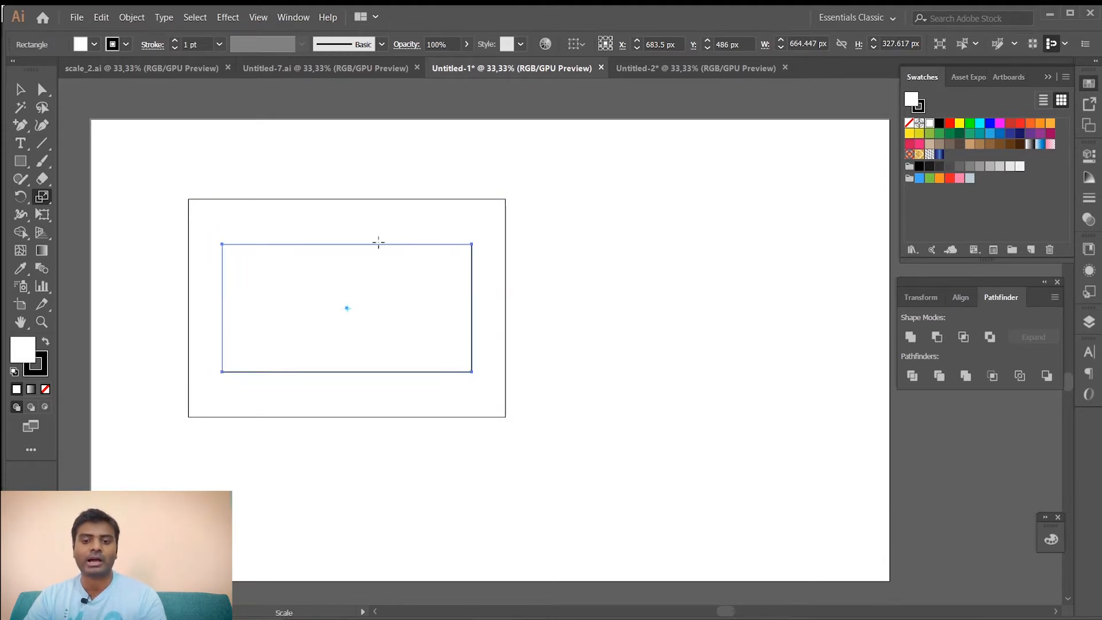
key("ctrl+z")
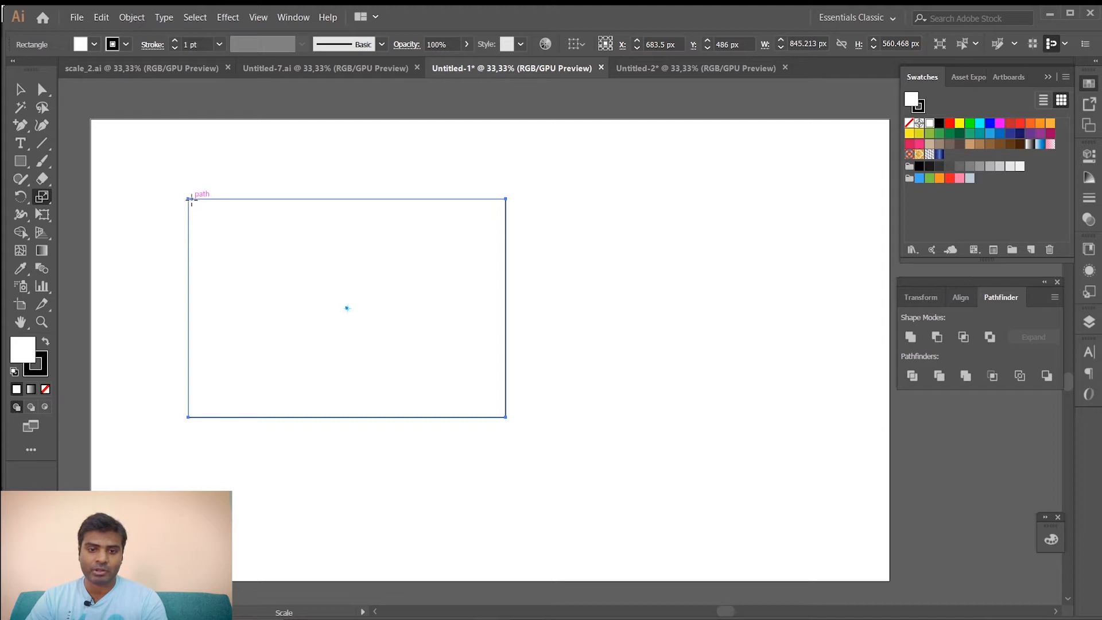
Scale the rectangle down about its center to about 649 × 346 px
left_click_drag(188, 198, 235, 250)
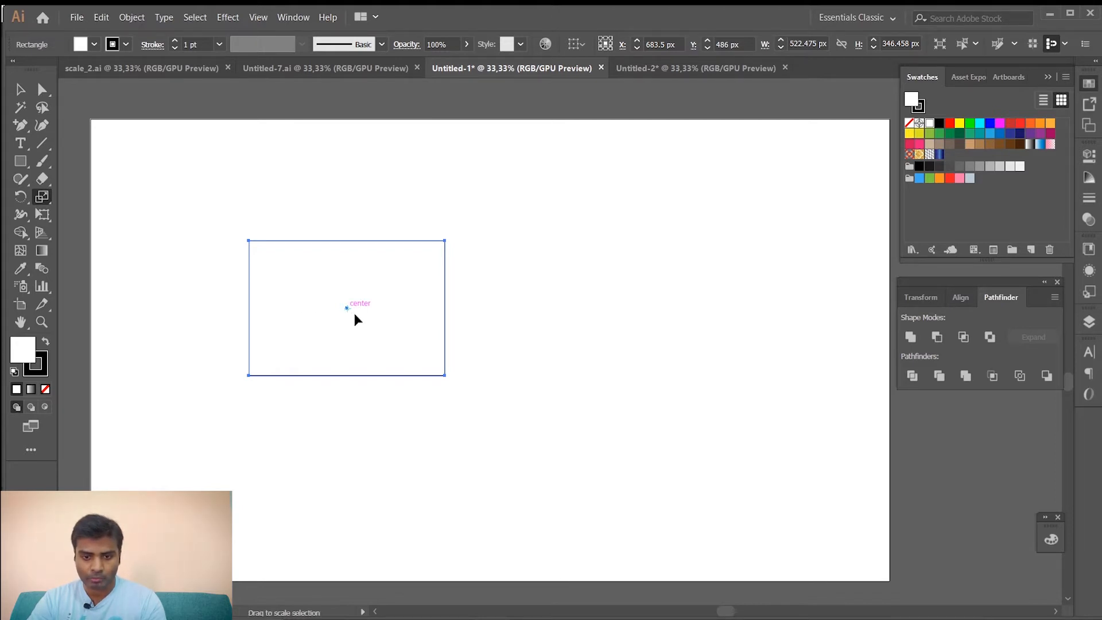
left_click_drag(349, 309, 350, 315)
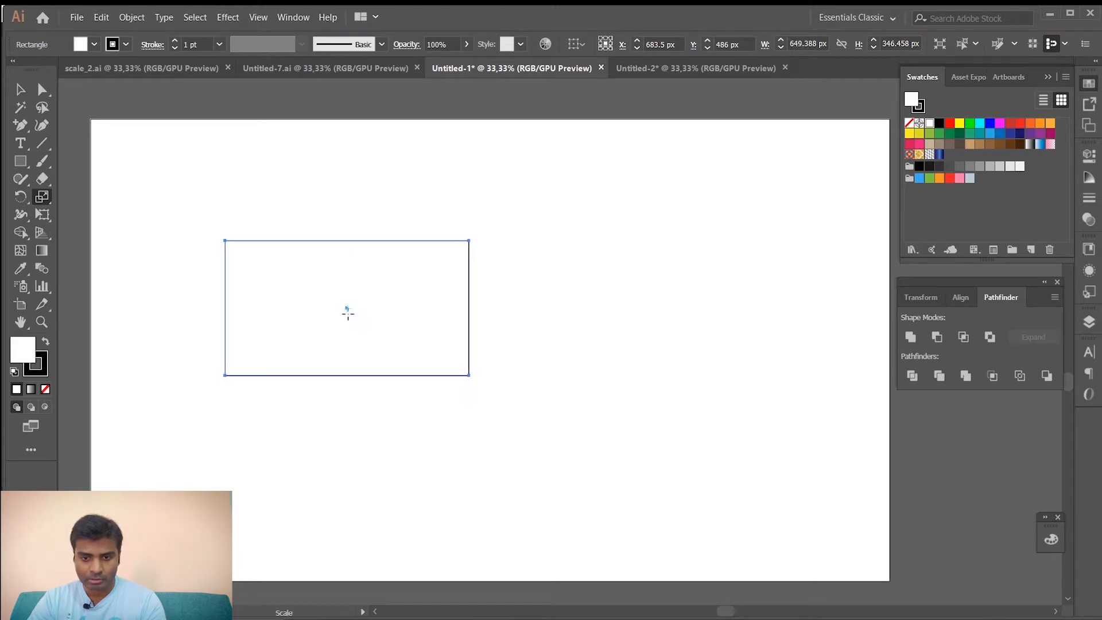
mouse_move(349, 308)
left_mouse_down()
mouse_move(362, 313)
mouse_move(357, 303)
left_mouse_up()
key("ctrl+z")
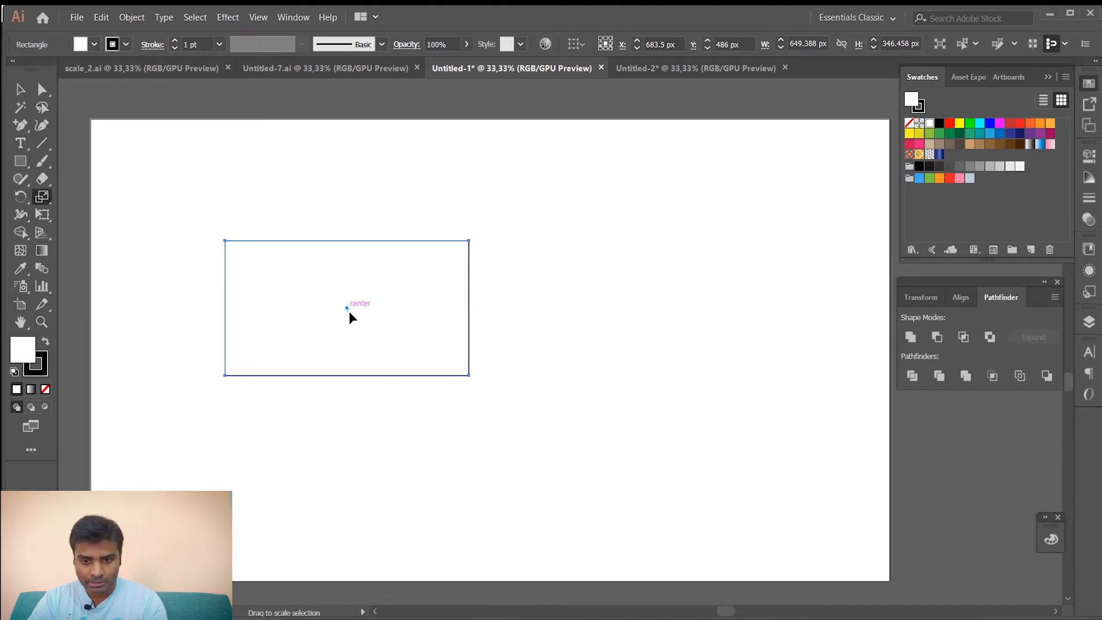
Create a scaled copy of the rectangle, about 556 × 257 px, using a reference point near its lower-right corner
left_click(21, 89)
left_click(299, 214)
left_click(351, 241)
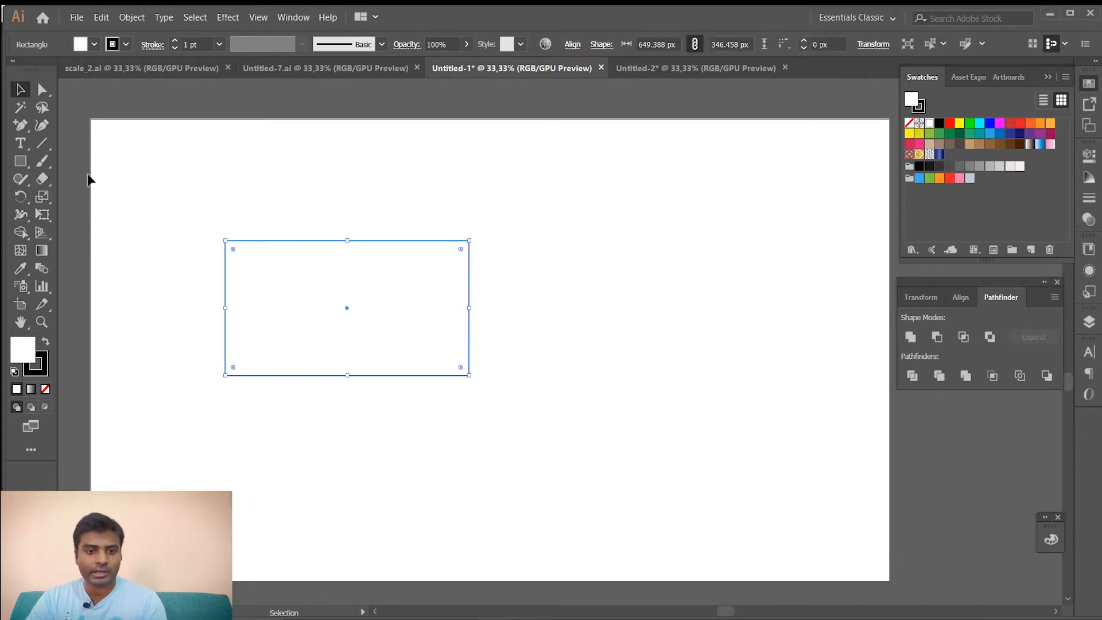
left_click(42, 200)
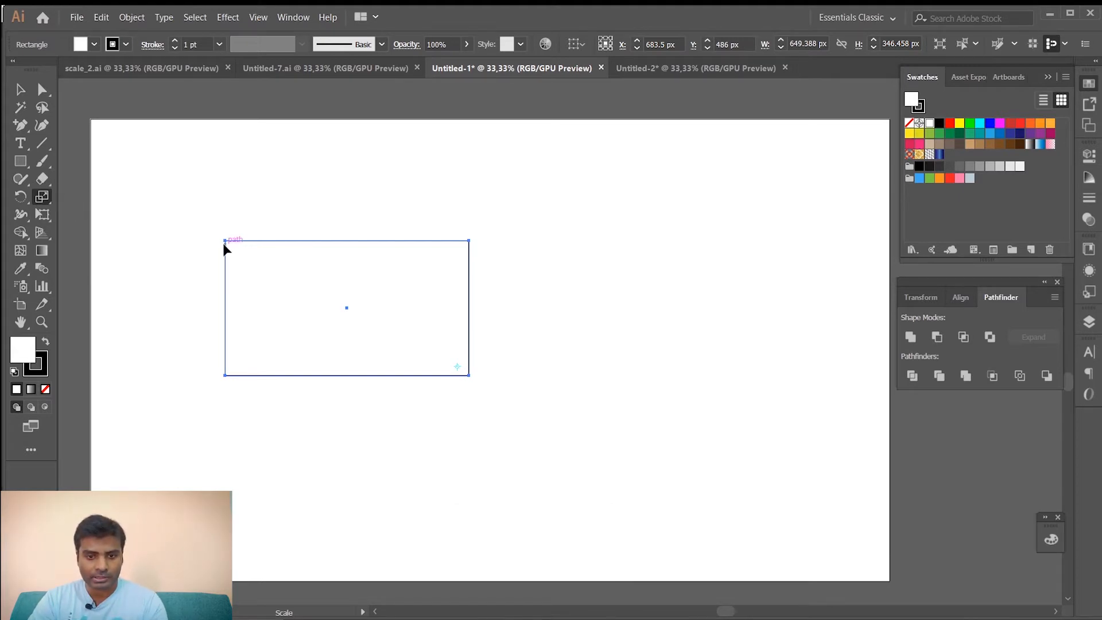
left_click_drag(223, 241, 258, 273)
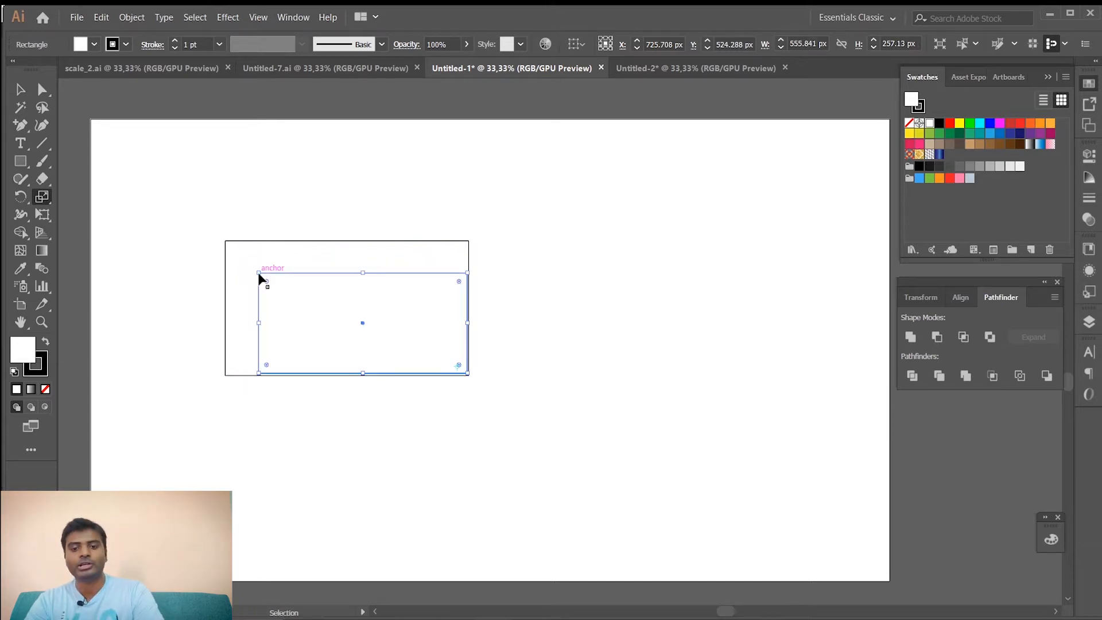
Repeat the scaled-copy transformation to build a series of rectangles shrinking toward the lower-right reference point
key("ctrl+d")
key("ctrl+d")
key("ctrl+d")
key("ctrl+d")
key("ctrl+d")
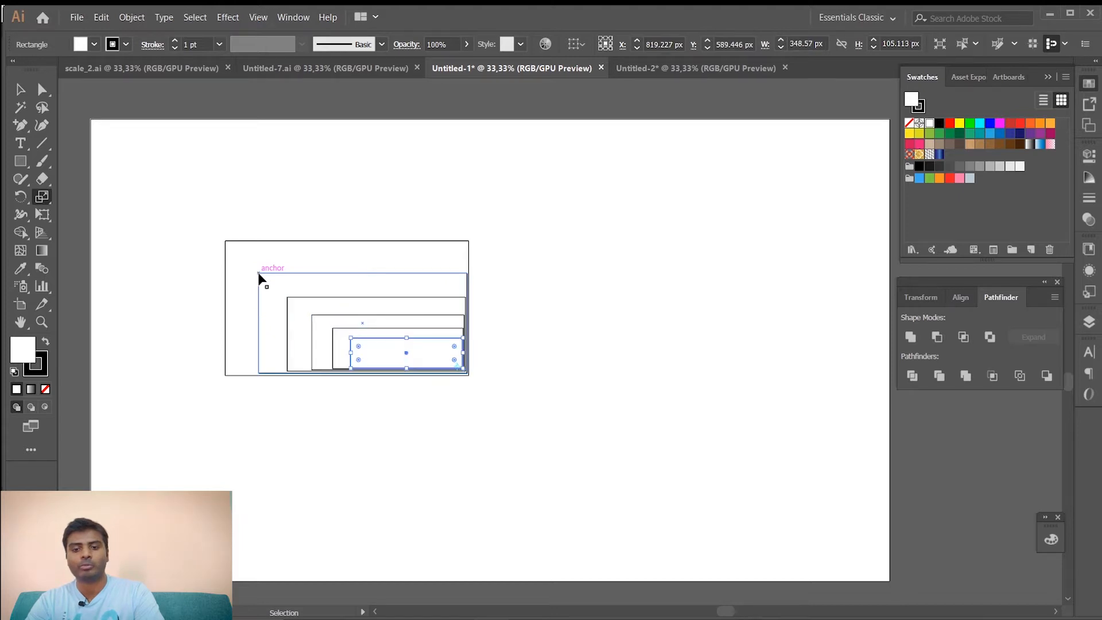
key("ctrl+d")
key("ctrl+d")
key("ctrl+d")
key("ctrl+d")
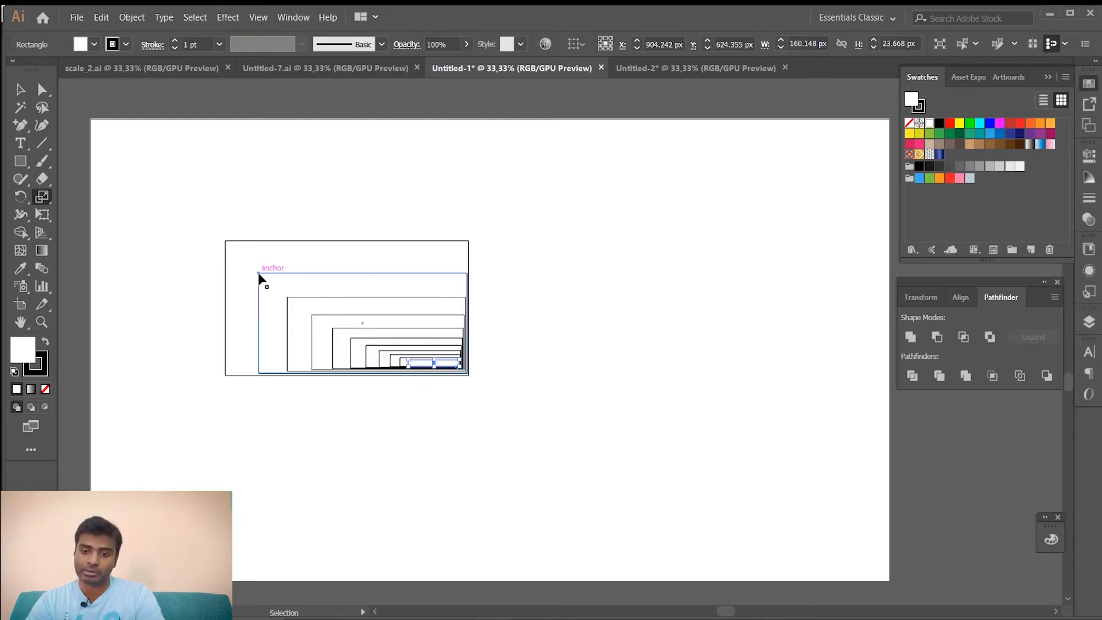
key("ctrl+d")
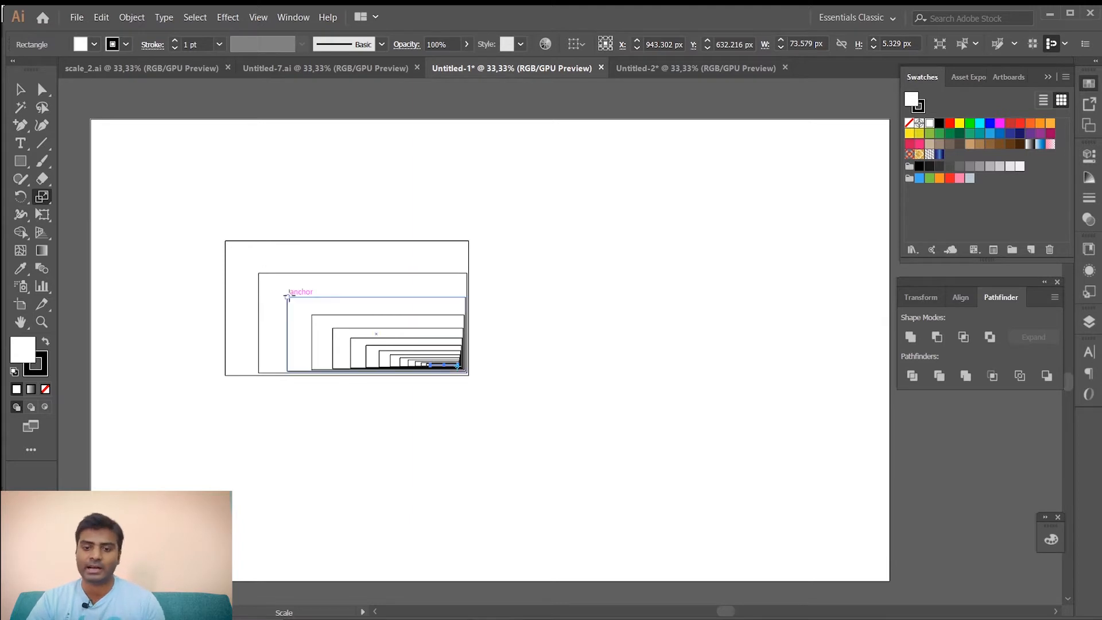
Select all the nested rectangles and delete them from the artboard
left_click(20, 89)
left_click_drag(505, 390, 228, 240)
key("Delete")
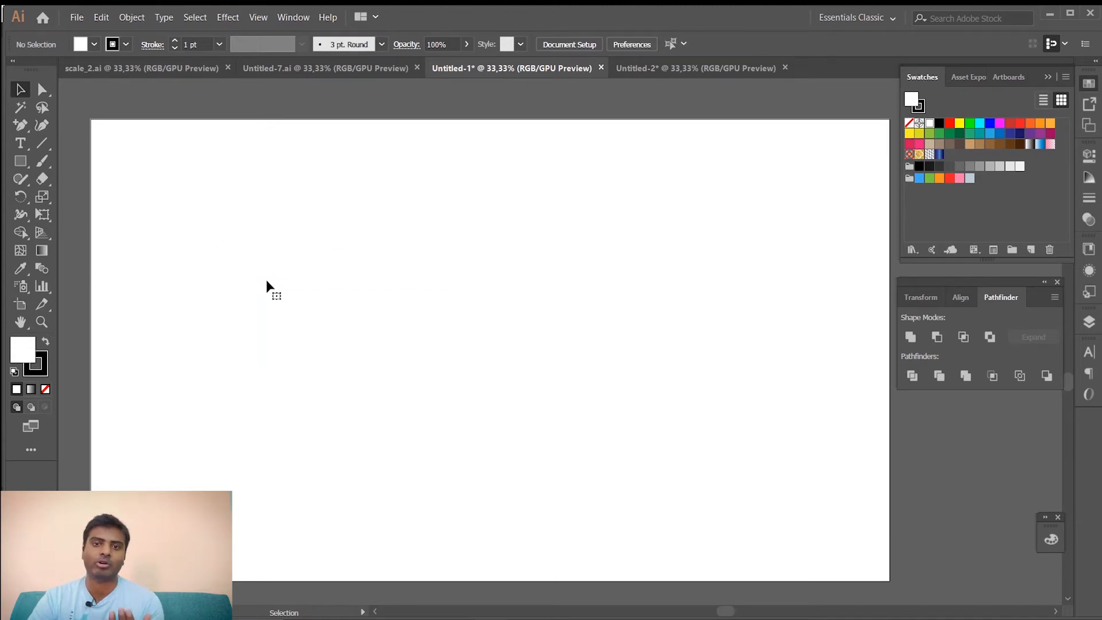
Draw a rectangle about 330 × 225 px in the upper-left part of the artboard
left_click(24, 158)
left_click_drag(227, 229, 351, 317)
left_click(20, 90)
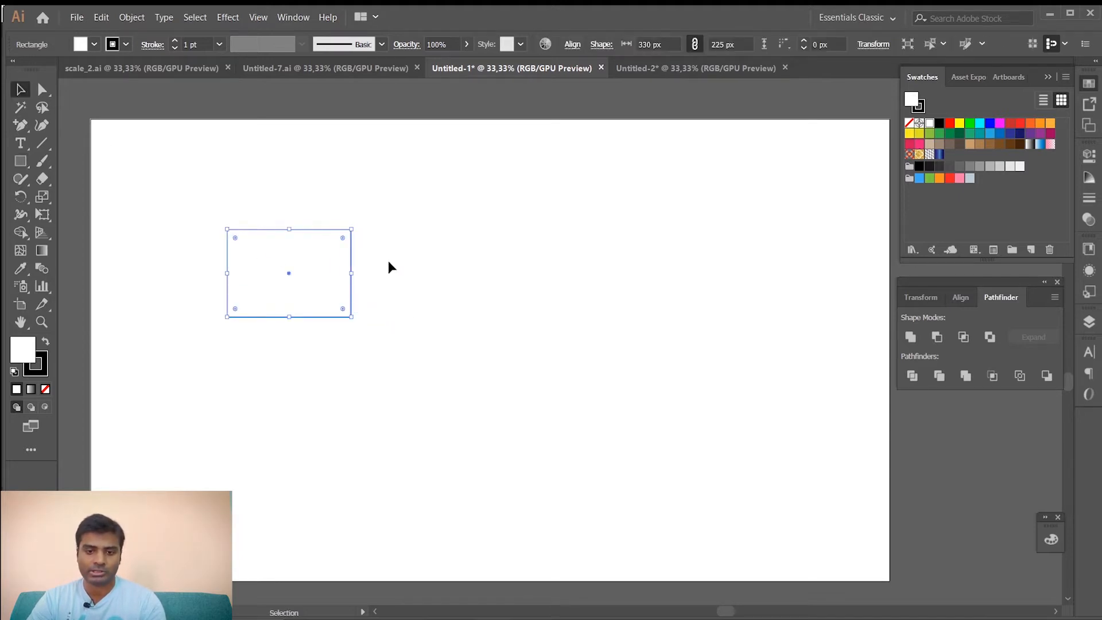
Try duplicating the thin-stroked rectangle directly to its right, leaving a small gap, and reselect the original
left_click_drag(333, 275, 466, 281)
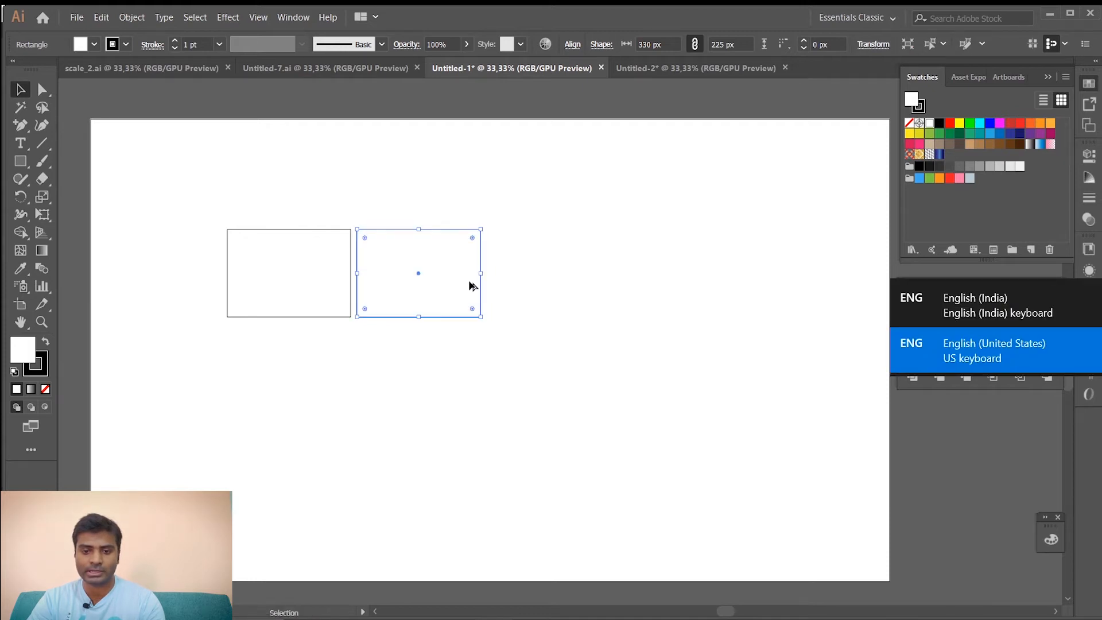
left_click(280, 168)
left_click(411, 267)
left_click(304, 278)
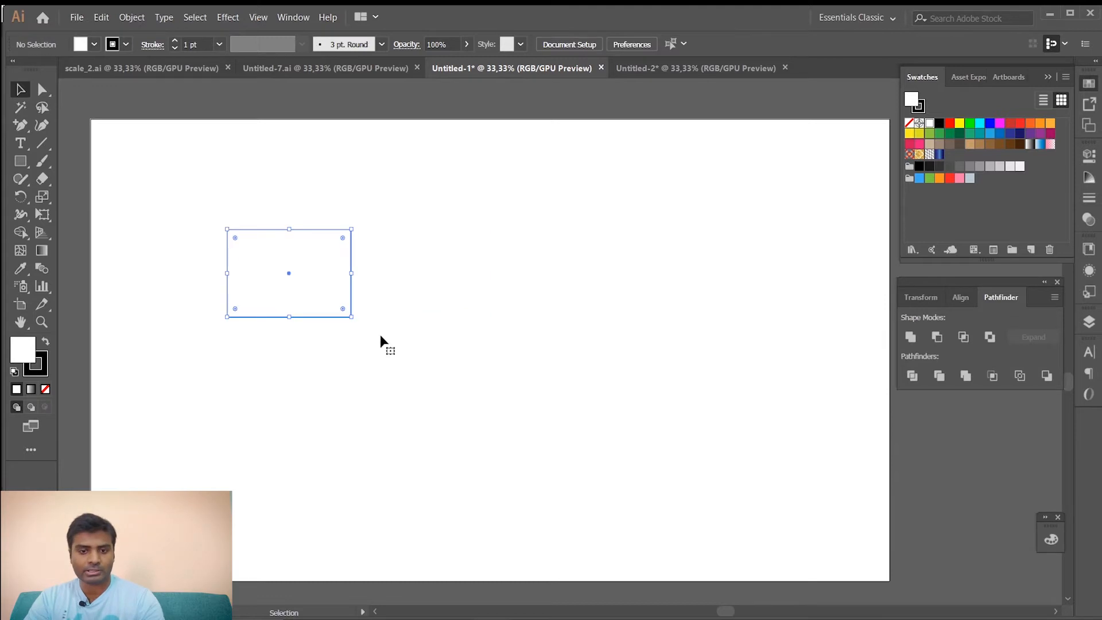
Set the selected rectangle's stroke weight to 5 pt
left_click(175, 40)
left_click(175, 40)
left_click(174, 41)
left_click(175, 40)
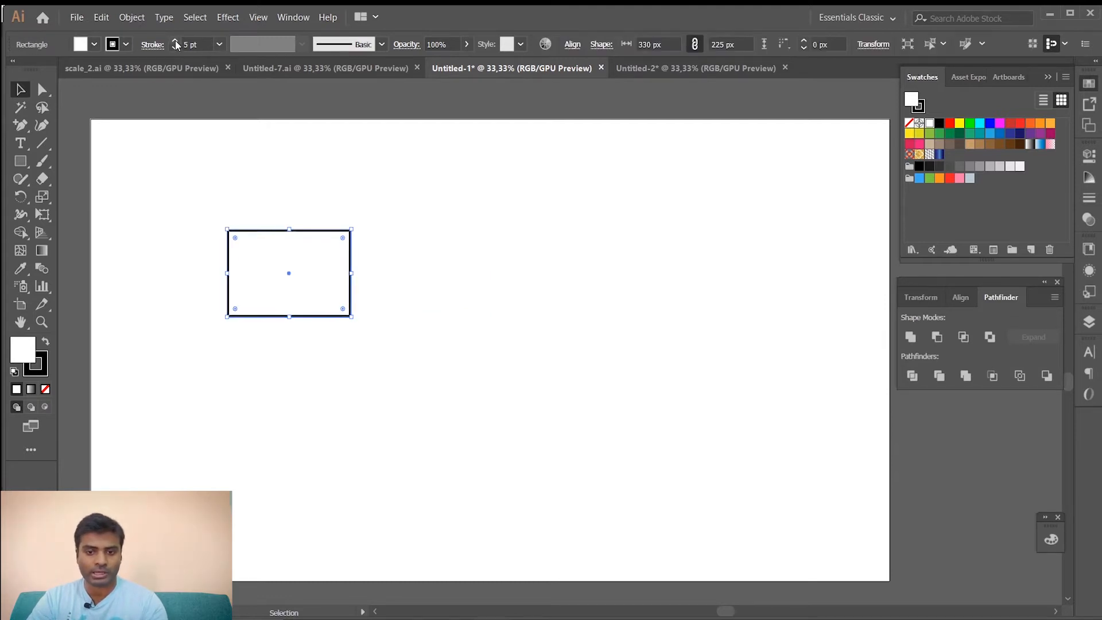
Duplicate the rectangle to the right with a small gap and repeat the copy for a row of four
left_click_drag(327, 248, 457, 248)
key("ctrl+d")
key("ctrl+d")
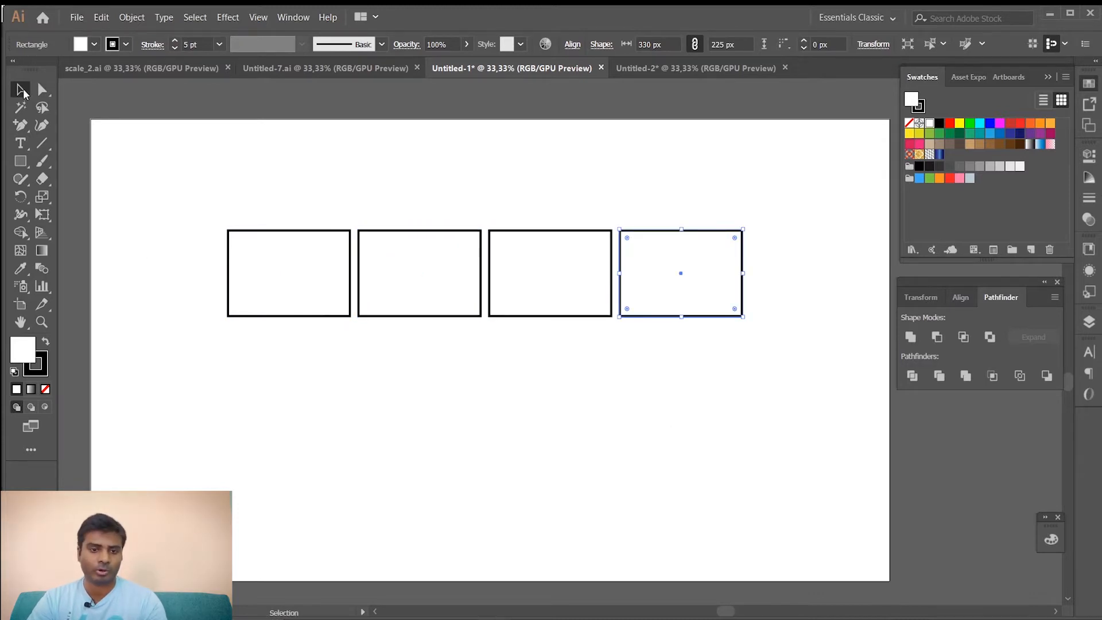
left_click(207, 225)
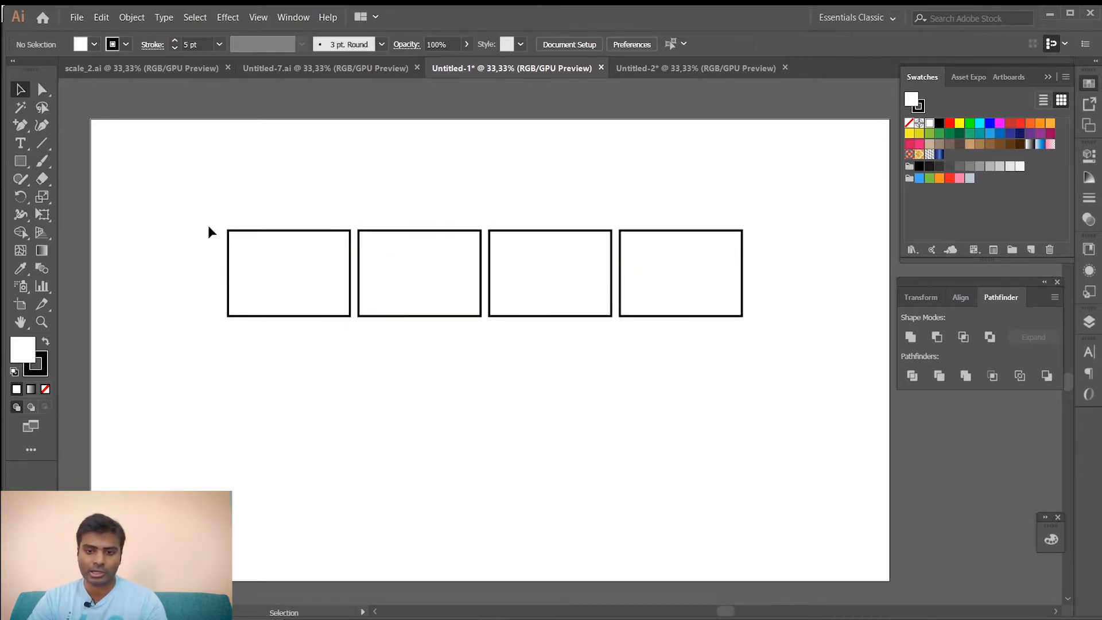
Select only the top anchor points of all four rectangles and scale them horizontally toward their center, keeping the height at 100%
left_click(40, 90)
left_click_drag(195, 207, 758, 252)
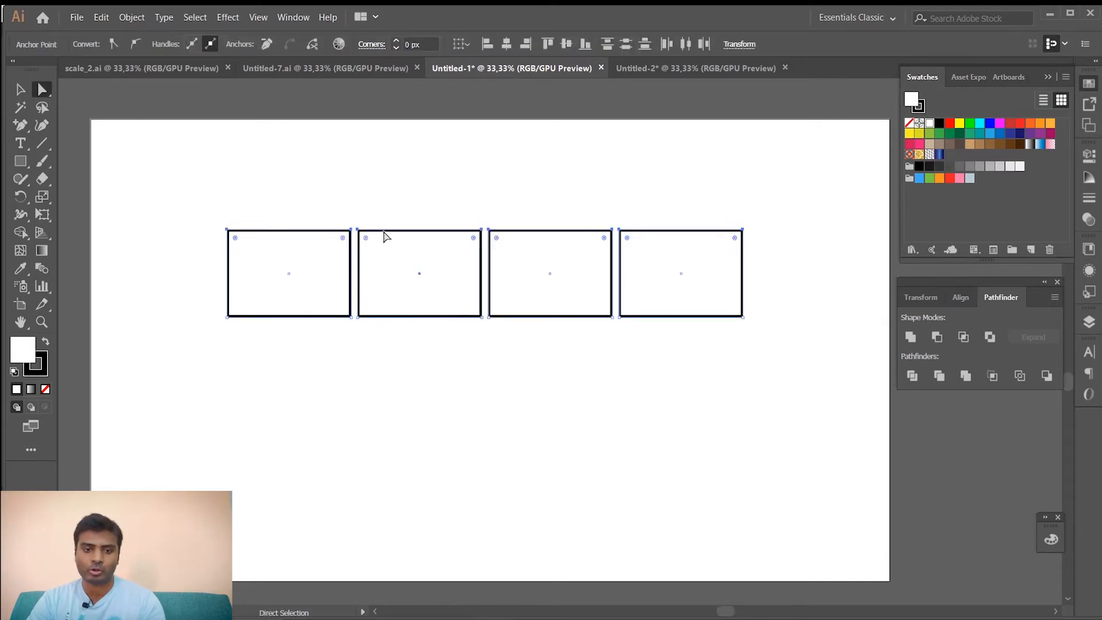
left_click(41, 200)
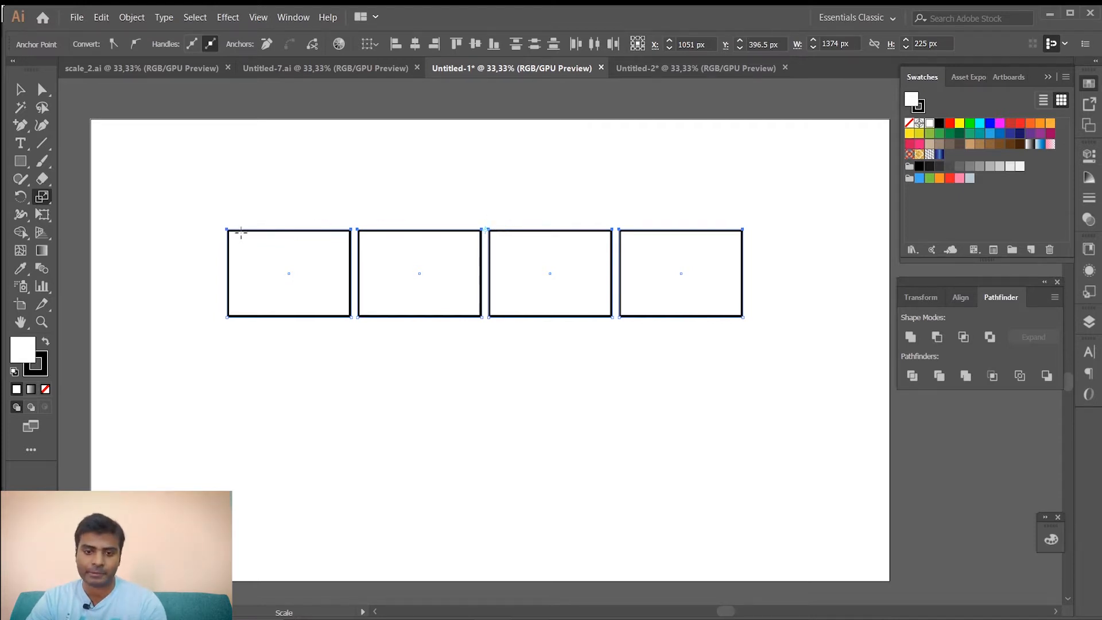
left_click_drag(226, 230, 458, 238)
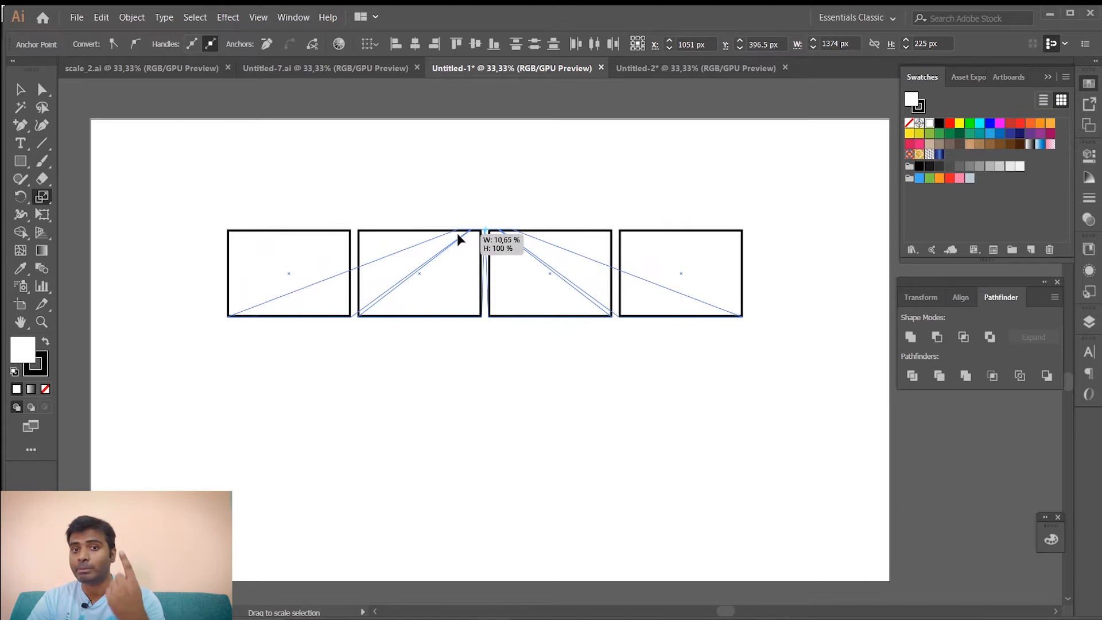
left_click_drag(458, 234, 468, 231)
key("v")
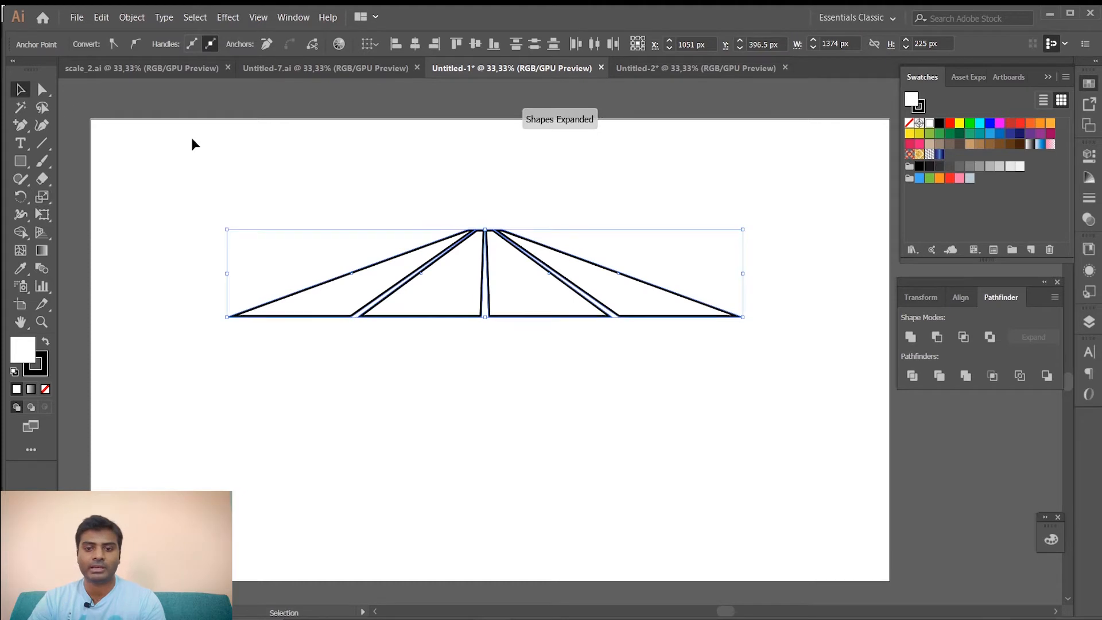
left_click(225, 149)
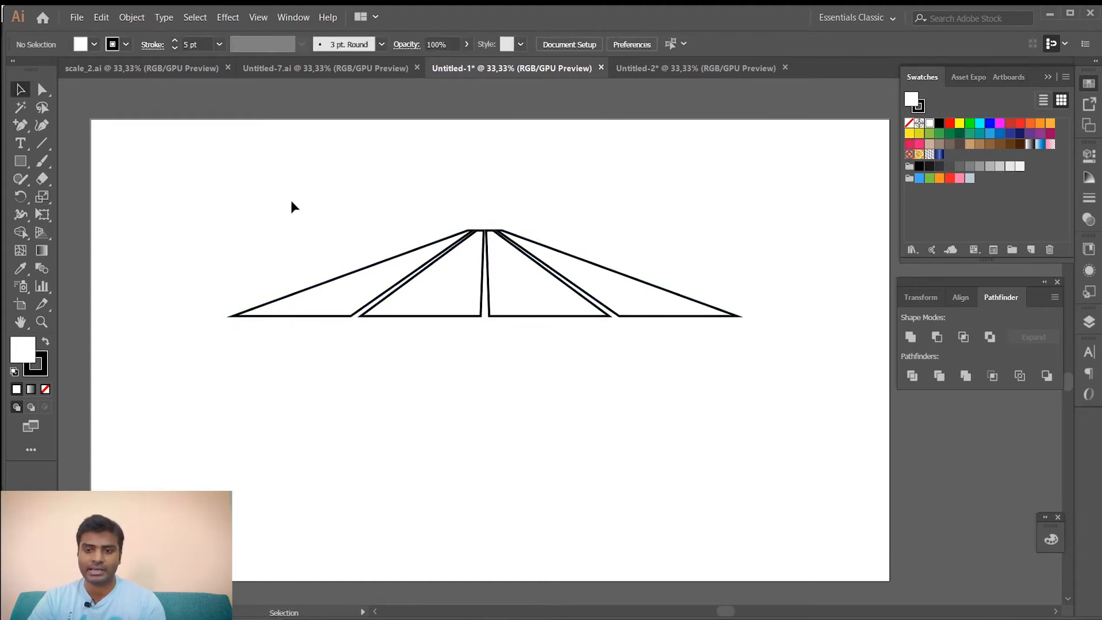
left_click(42, 89)
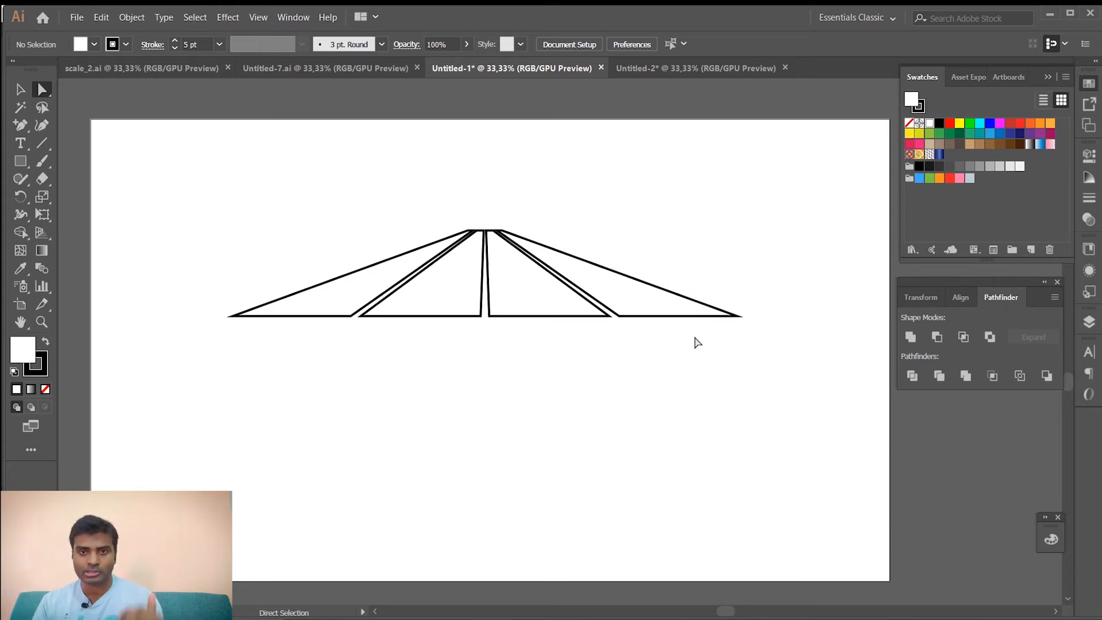
Select only the bottom anchor points of the four shapes and scale them horizontally outward to the artboard's left edge, keeping the height
left_click_drag(772, 333, 195, 324)
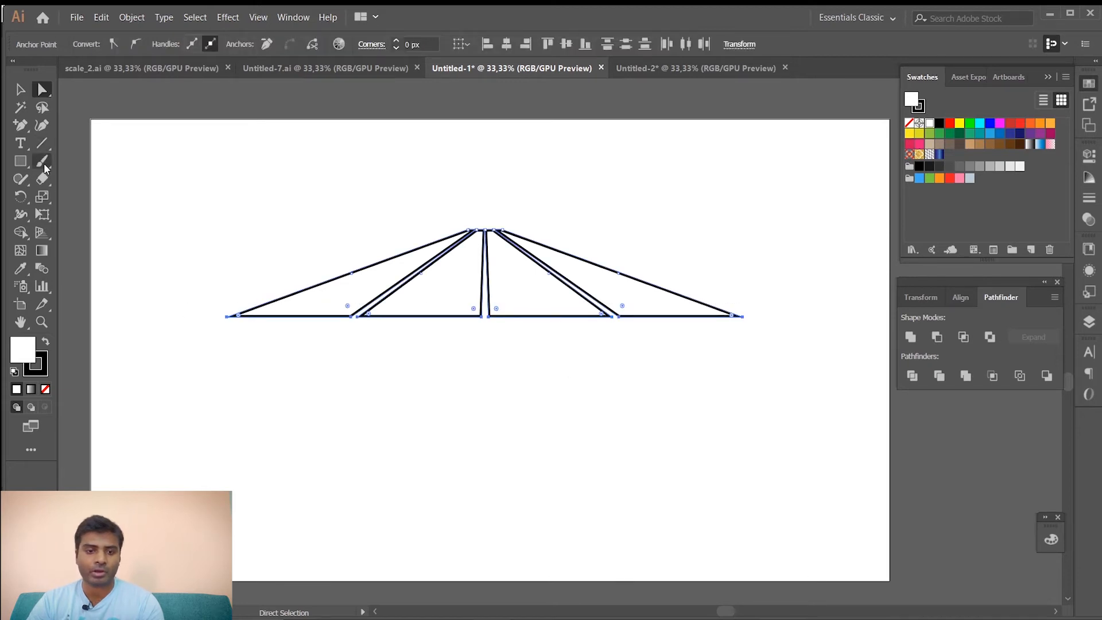
left_click(44, 199)
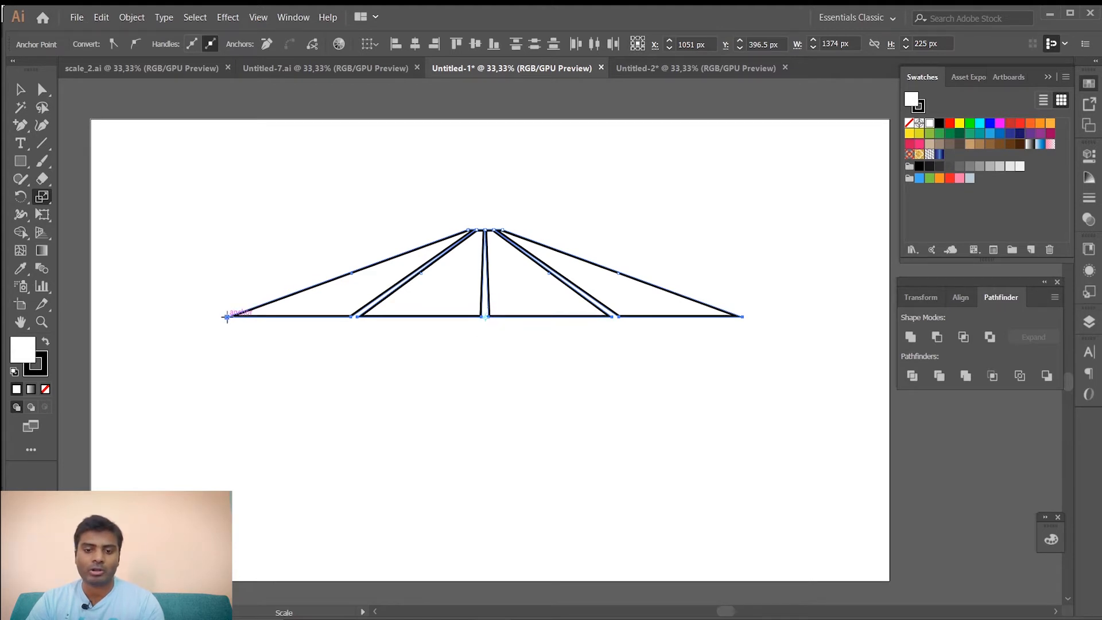
left_click_drag(226, 316, 89, 317)
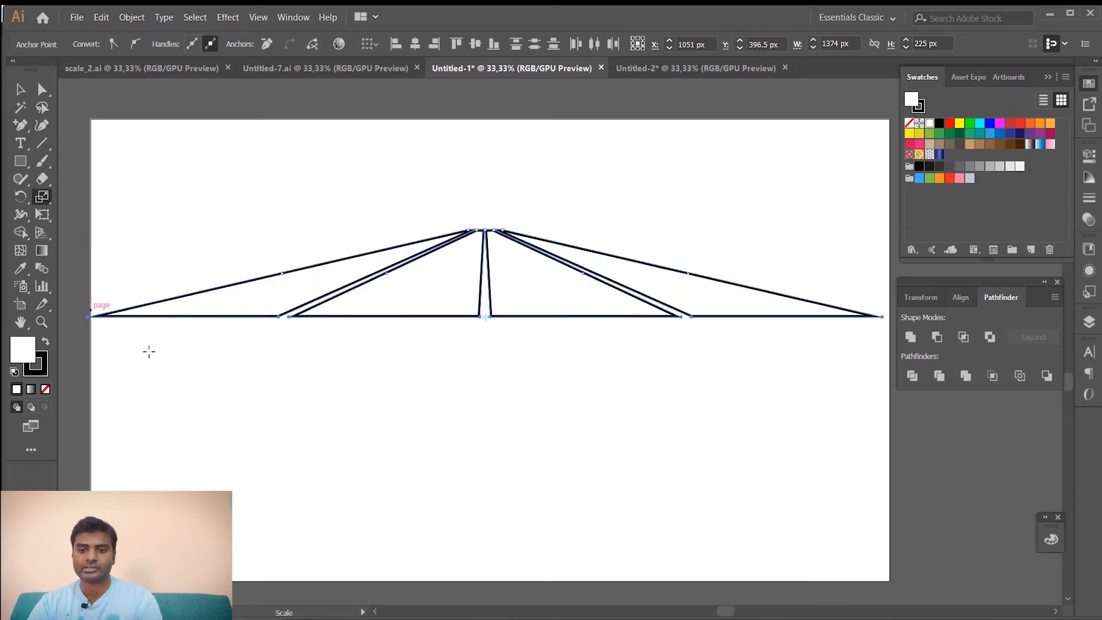
left_click(21, 89)
left_click(327, 138)
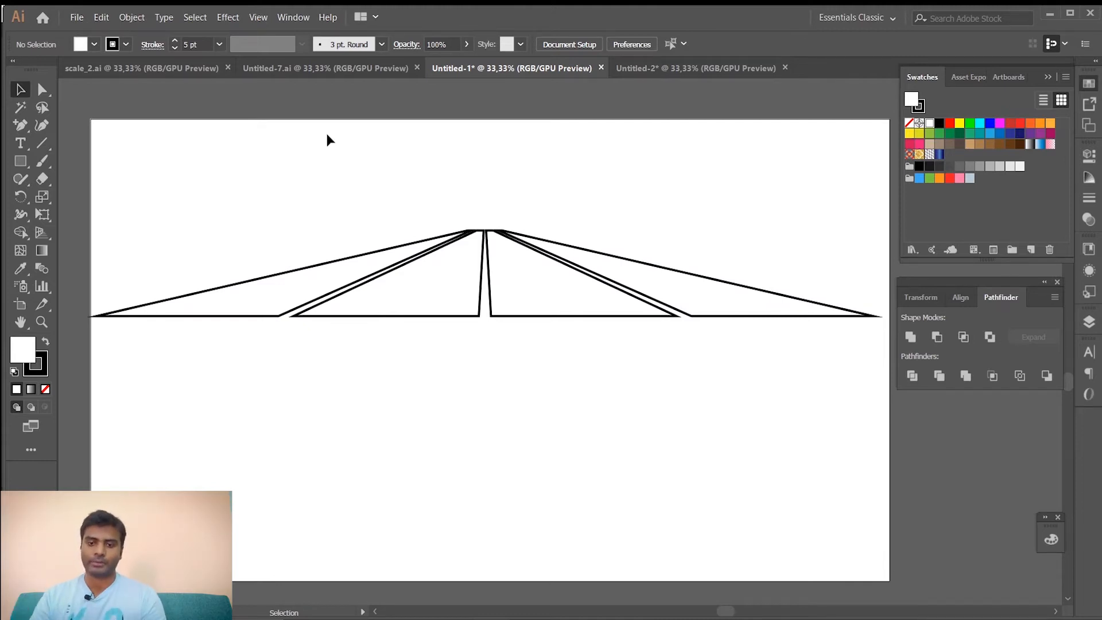
Delete the four shapes and draw a rectangle about 879 × 411 px near the middle of the artboard
left_click_drag(291, 229, 715, 346)
key("Delete")
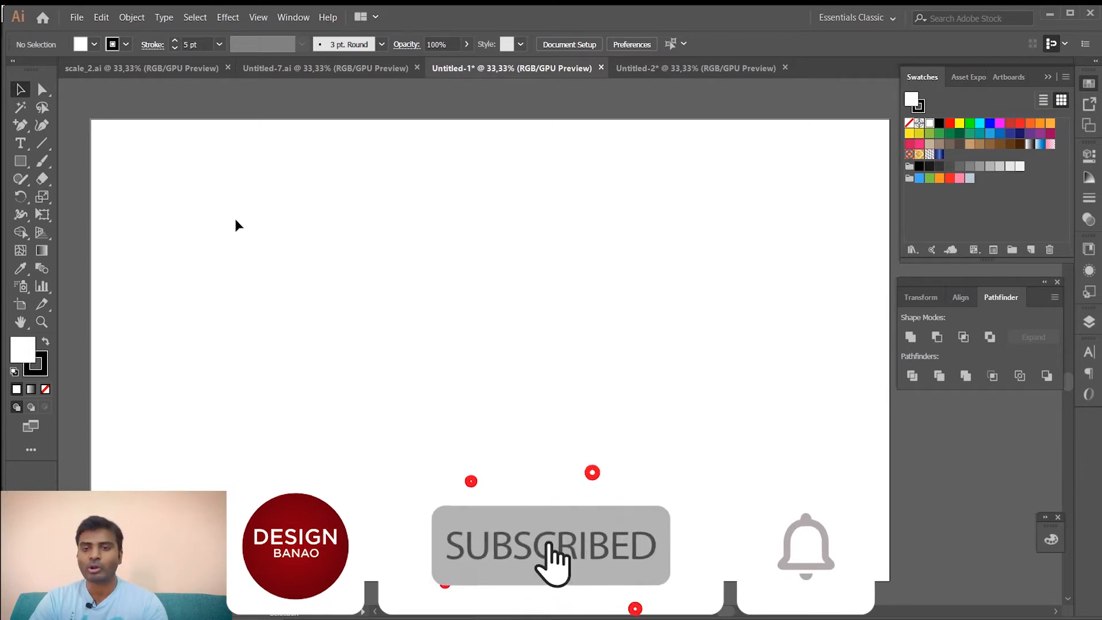
left_click(26, 163)
left_click_drag(305, 223, 635, 384)
left_click(19, 89)
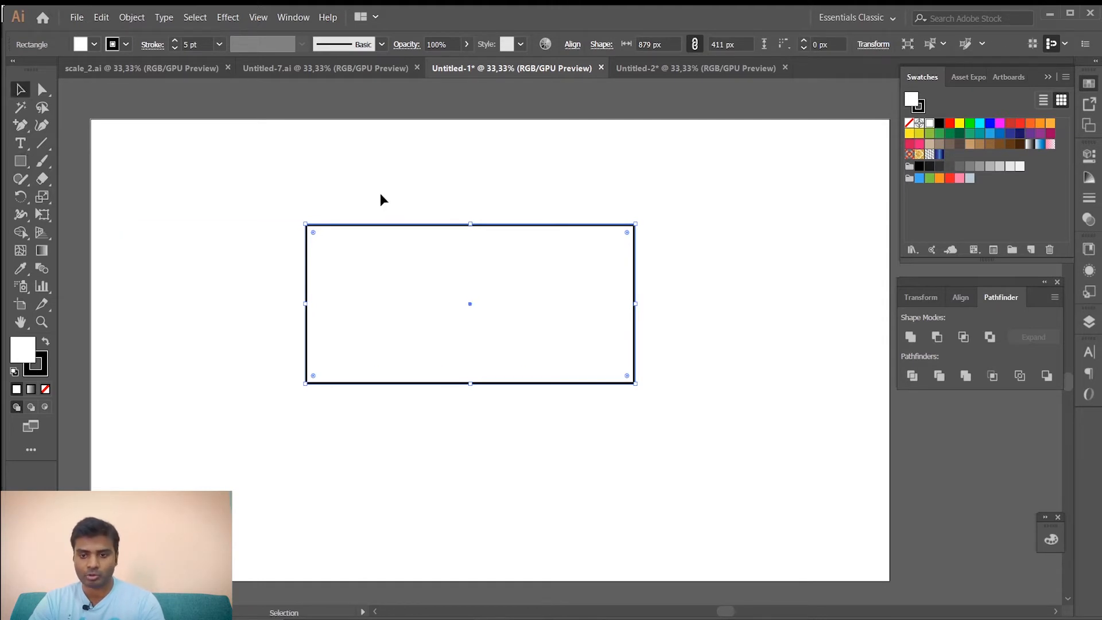
Shear a copy of the rectangle freely about its center with the Shear tool, undoing a first shear of the original
left_click_drag(43, 198, 116, 215)
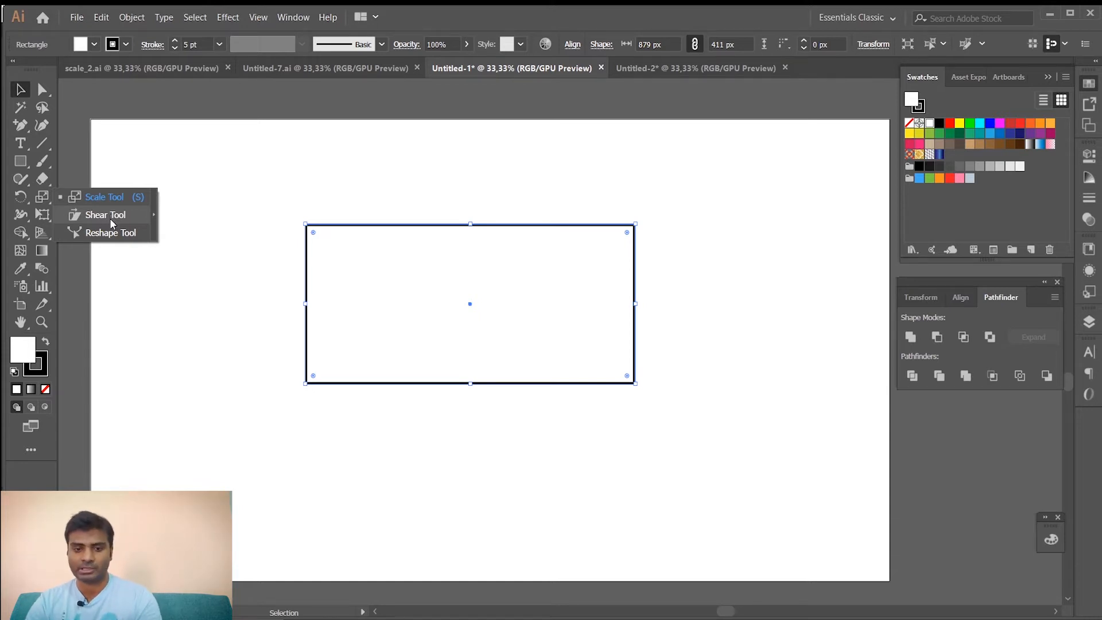
left_click(105, 215)
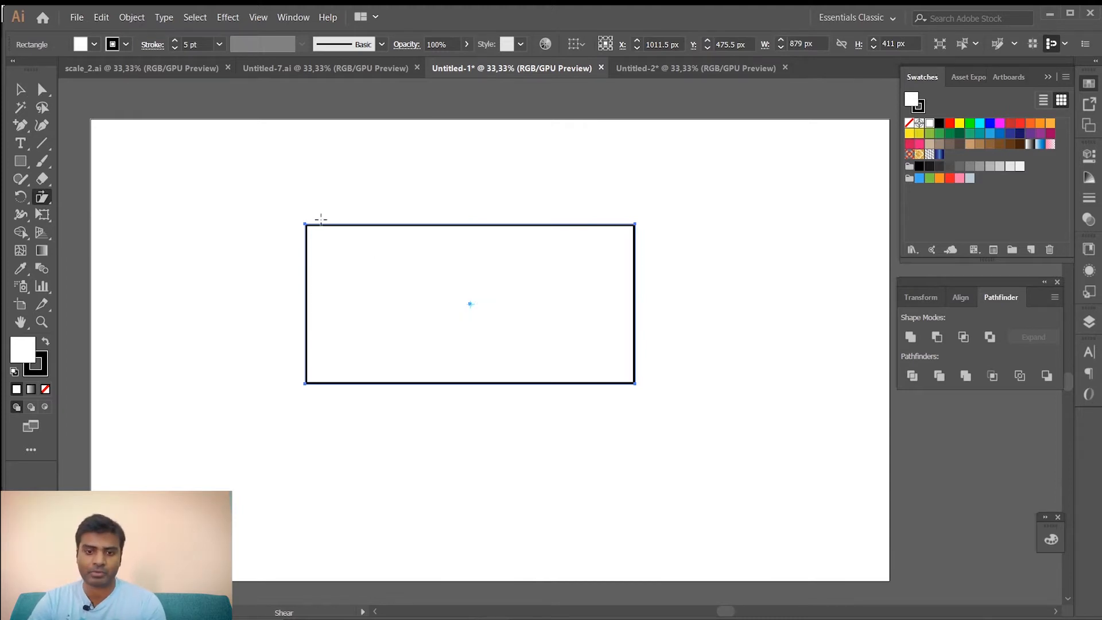
left_click_drag(305, 224, 494, 327)
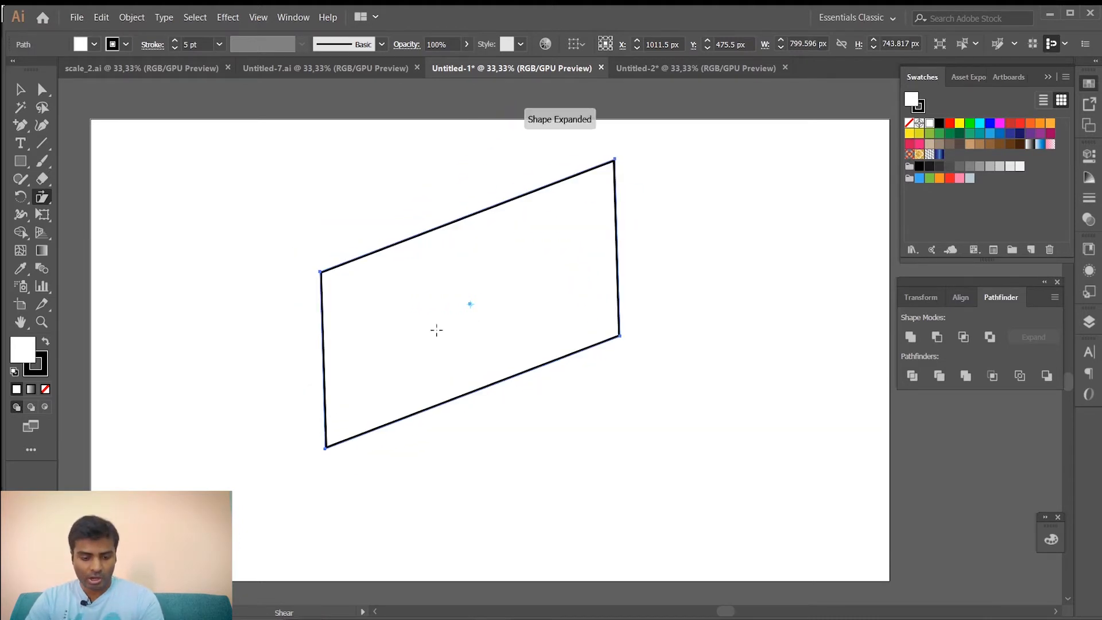
key("ctrl+z")
left_click_drag(305, 224, 339, 256)
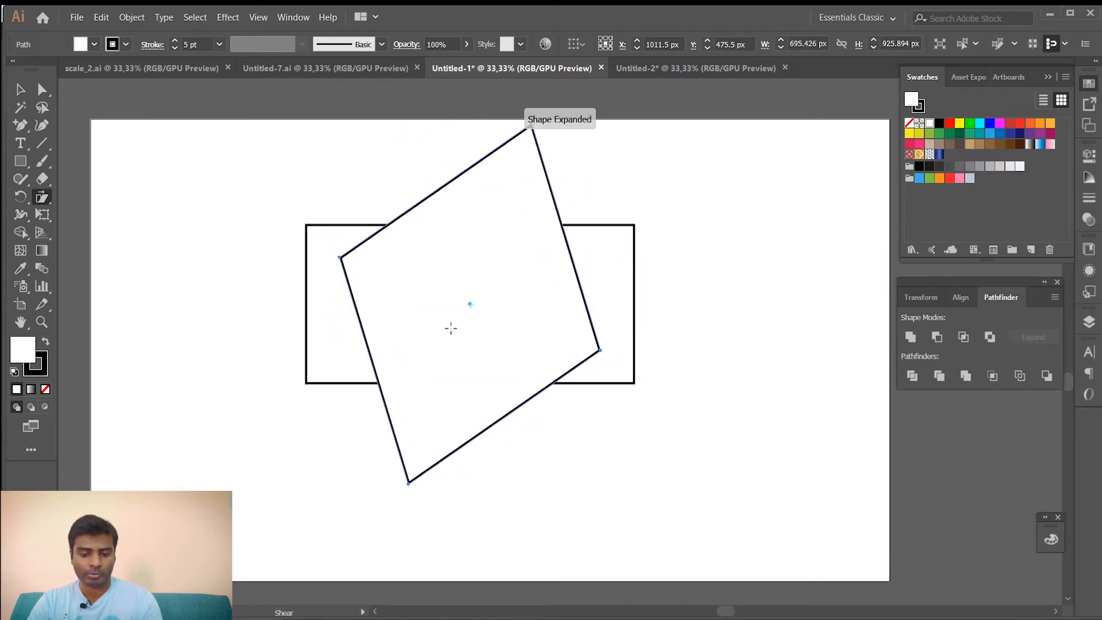
Repeat the sheared copy eight times to build a fan of overlapping shapes
key("ctrl+d")
key("ctrl+d")
key("ctrl+d")
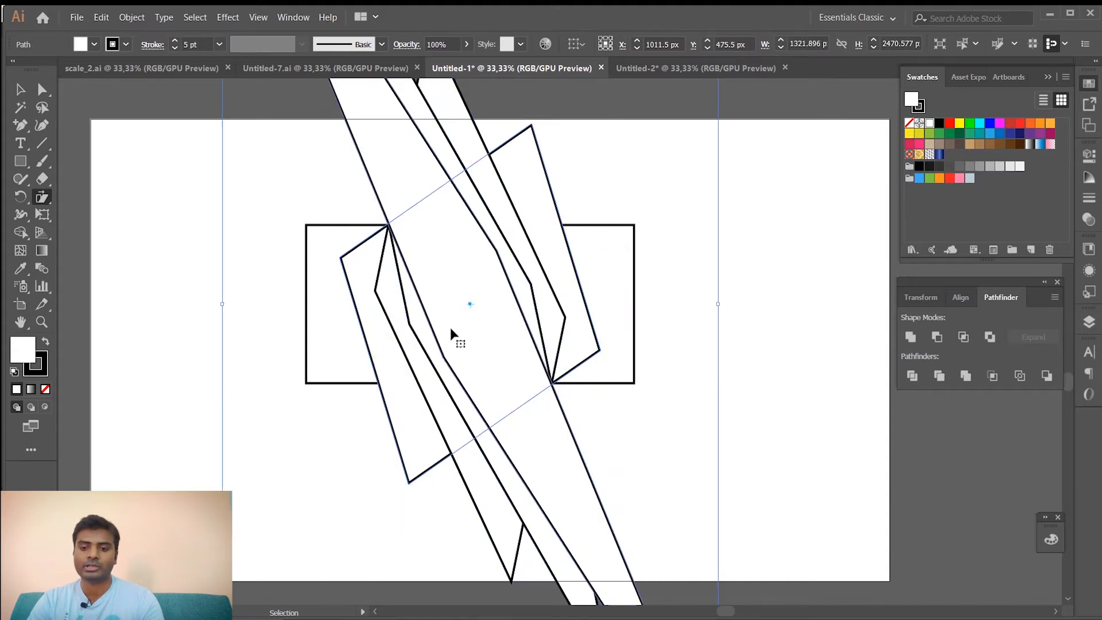
key("ctrl+d")
key("ctrl+d")
key("ctrl+d")
key("ctrl+d")
key("ctrl+d")
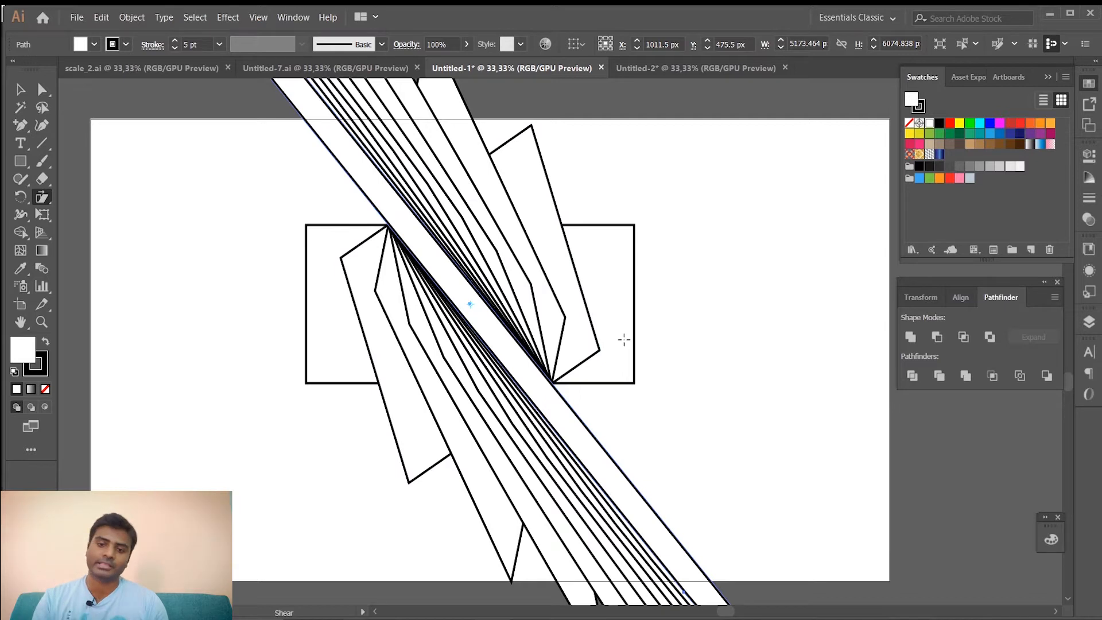
Delete all the sheared shapes and draw a rectangle about 267 × 199 px in the artboard's upper-left area
left_click(20, 89)
left_click_drag(290, 168, 743, 431)
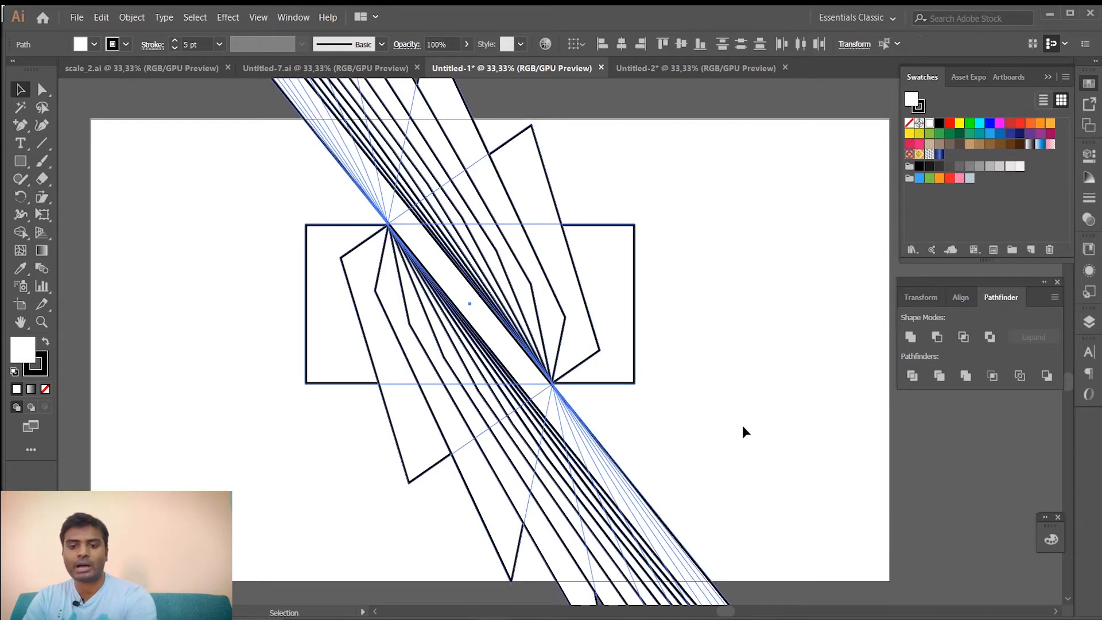
key("Delete")
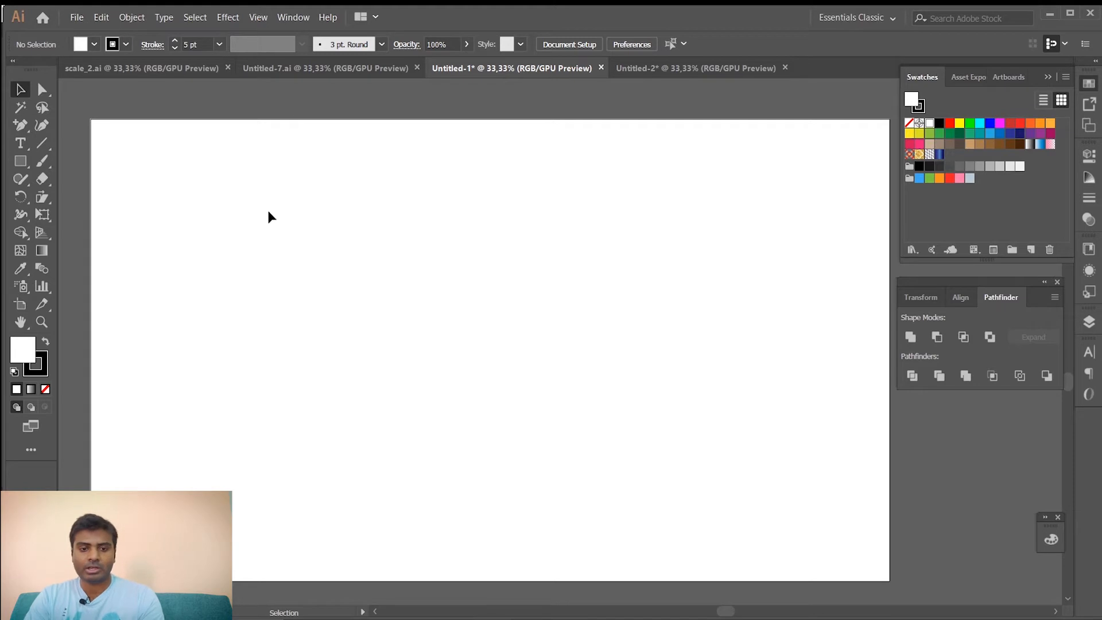
left_click(19, 163)
left_click_drag(233, 222, 333, 297)
key("v")
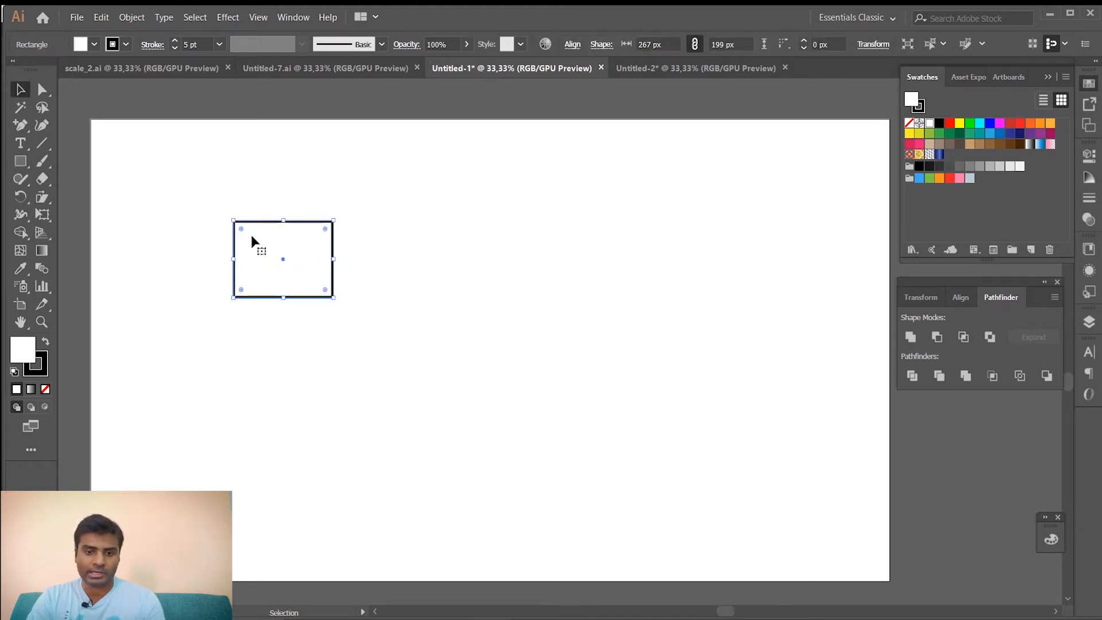
Duplicate the small rectangle to the right with a narrow gap and repeat the copy for a row of five
left_click_drag(292, 256, 402, 261)
key("ctrl+d")
key("ctrl+d")
key("ctrl+d")
Duplicate the whole row downward with a narrow gap and repeat the copy to make a grid of four rows
left_click_drag(208, 238, 844, 315)
left_click_drag(498, 285, 500, 361)
key("ctrl+d")
key("ctrl+d")
left_click(200, 230)
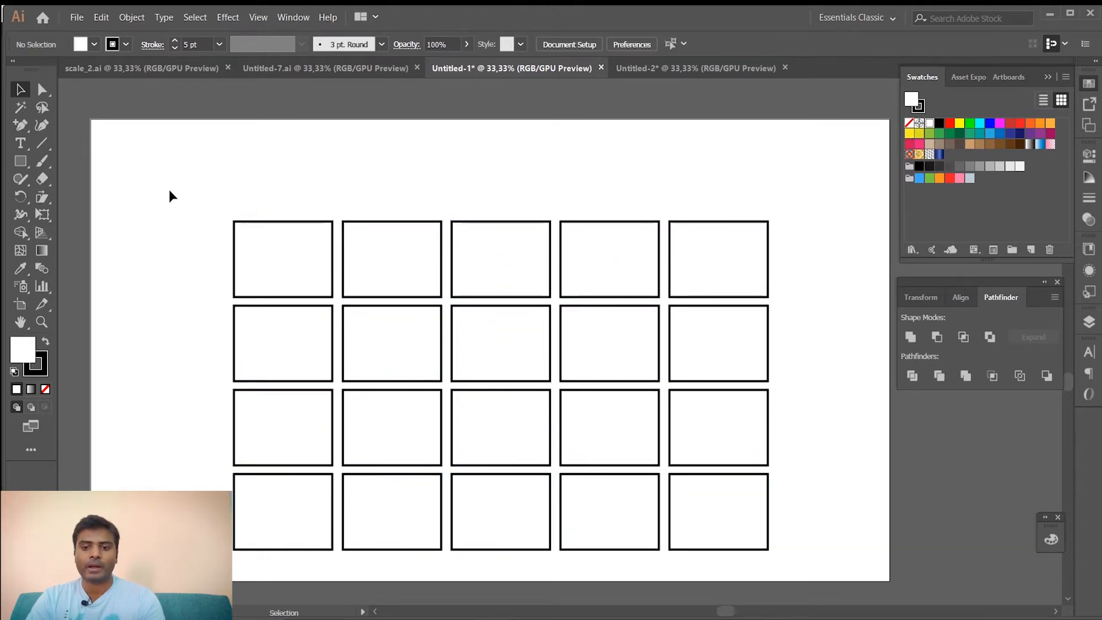
Try slanting the top row of rectangles by moving only its upper anchor points to the right, and undo it
left_click(42, 89)
left_click_drag(362, 239, 821, 260)
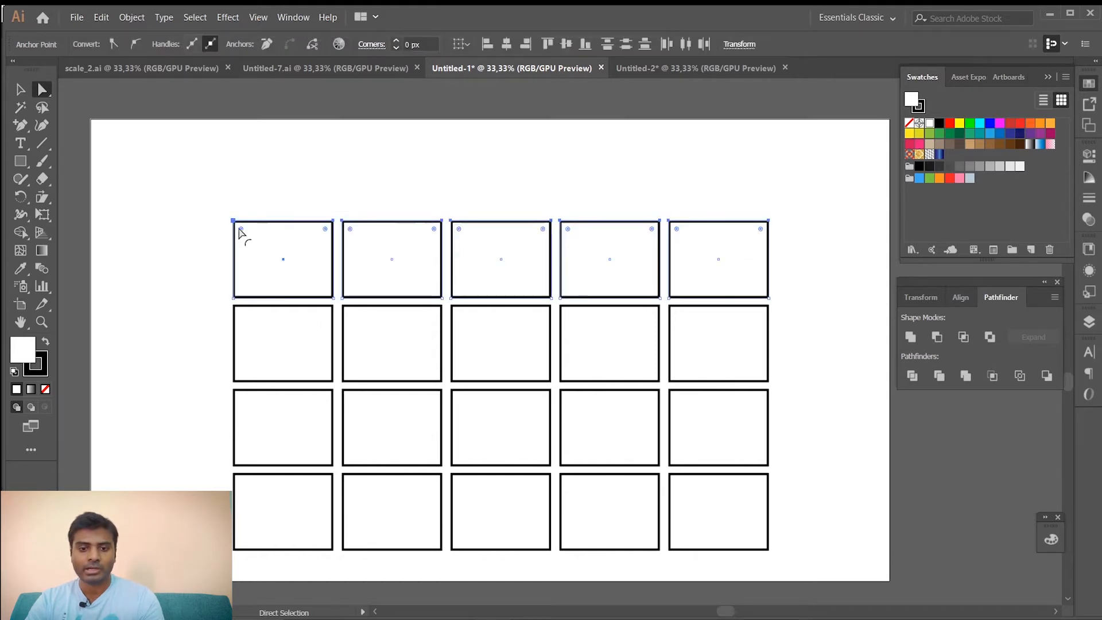
left_click_drag(234, 221, 291, 214)
key("ctrl")
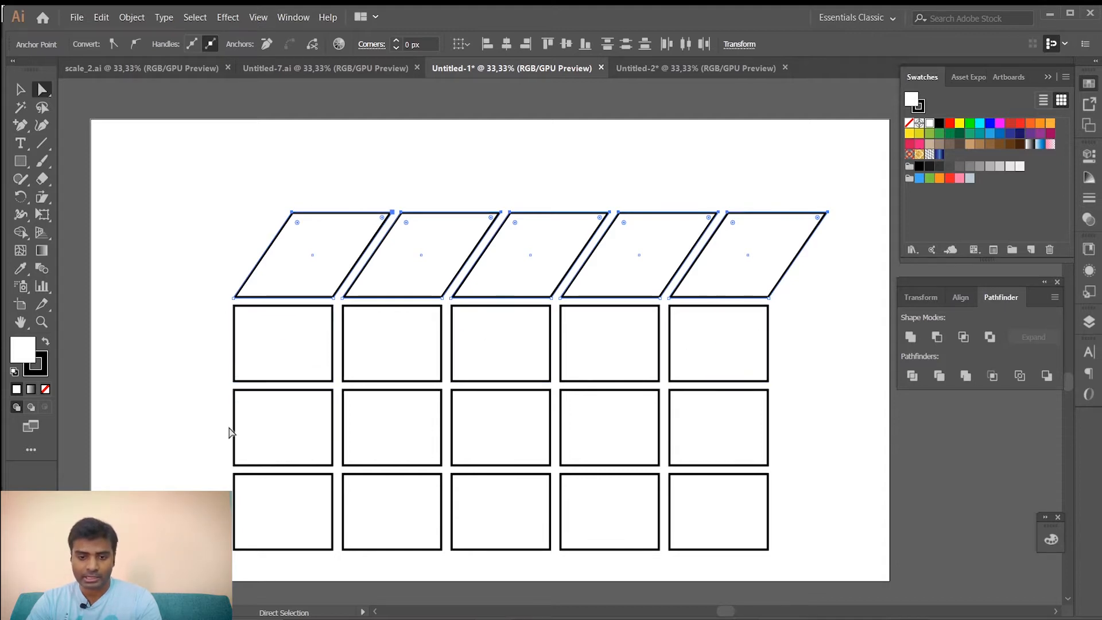
left_click(175, 292)
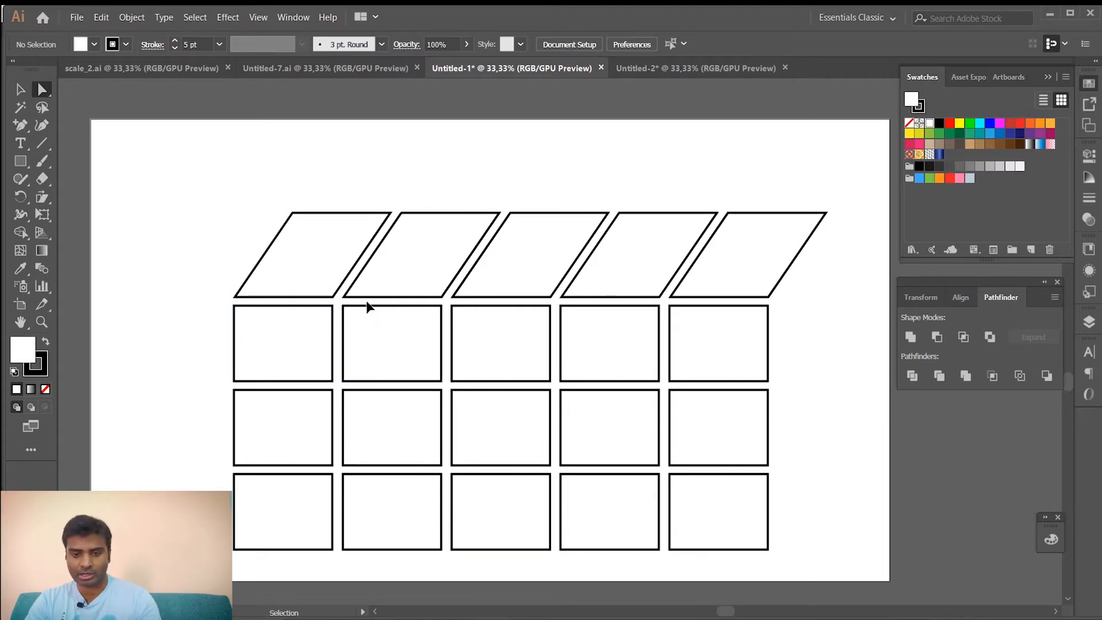
key("ctrl+z")
left_click(181, 194)
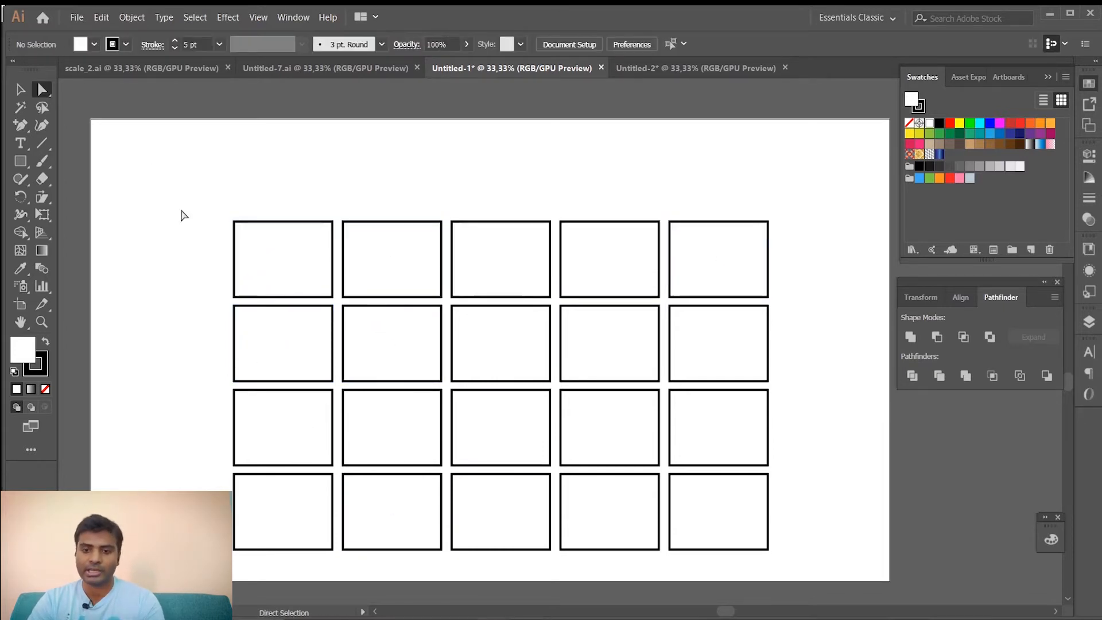
Shear the whole rectangle grid horizontally about its center, and shear it partway back from a reference point at its upper-left corner
left_click_drag(205, 208, 825, 567)
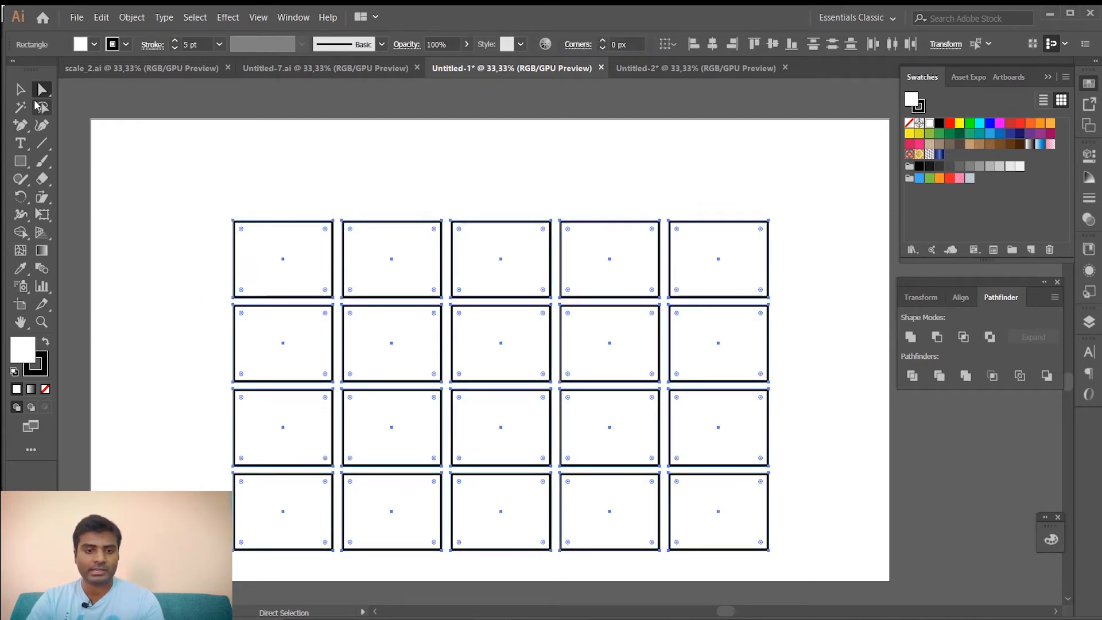
key("v")
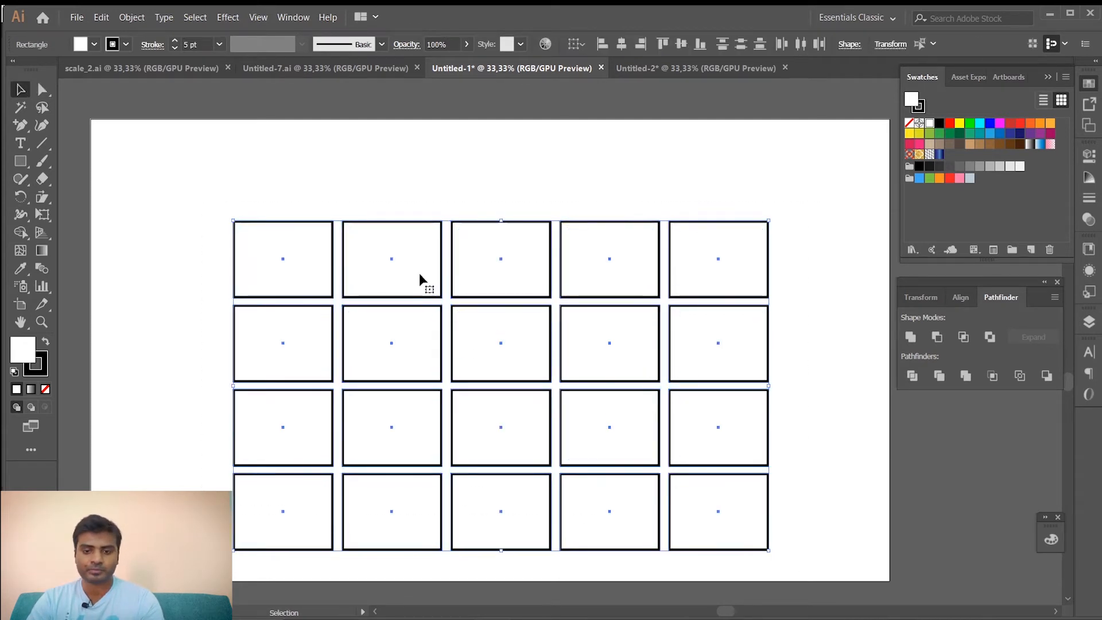
left_click(43, 198)
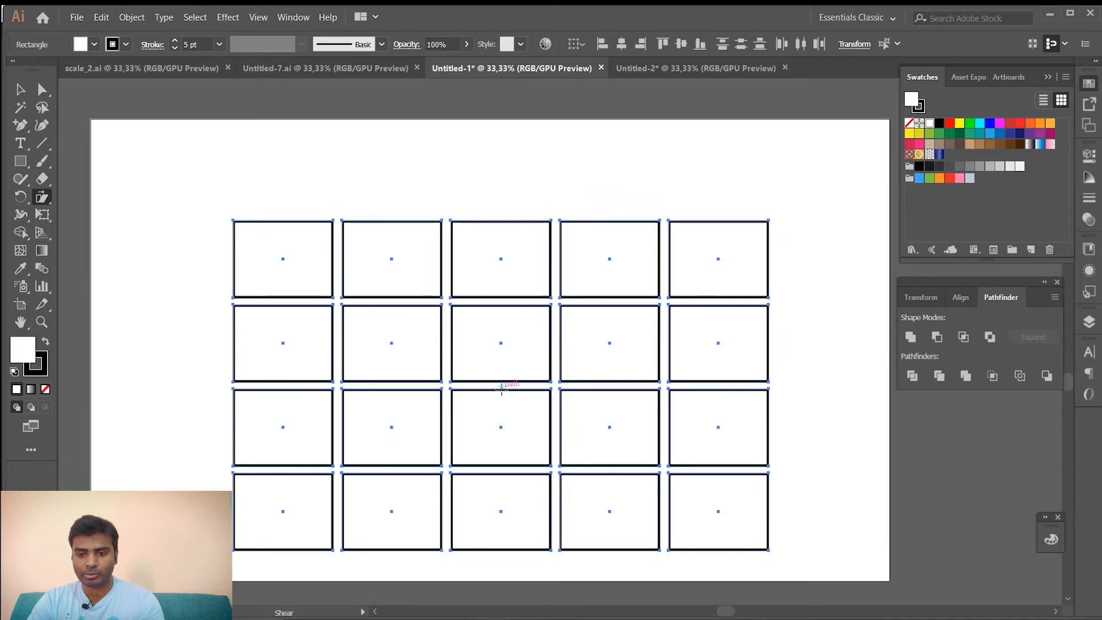
left_click_drag(235, 220, 351, 221)
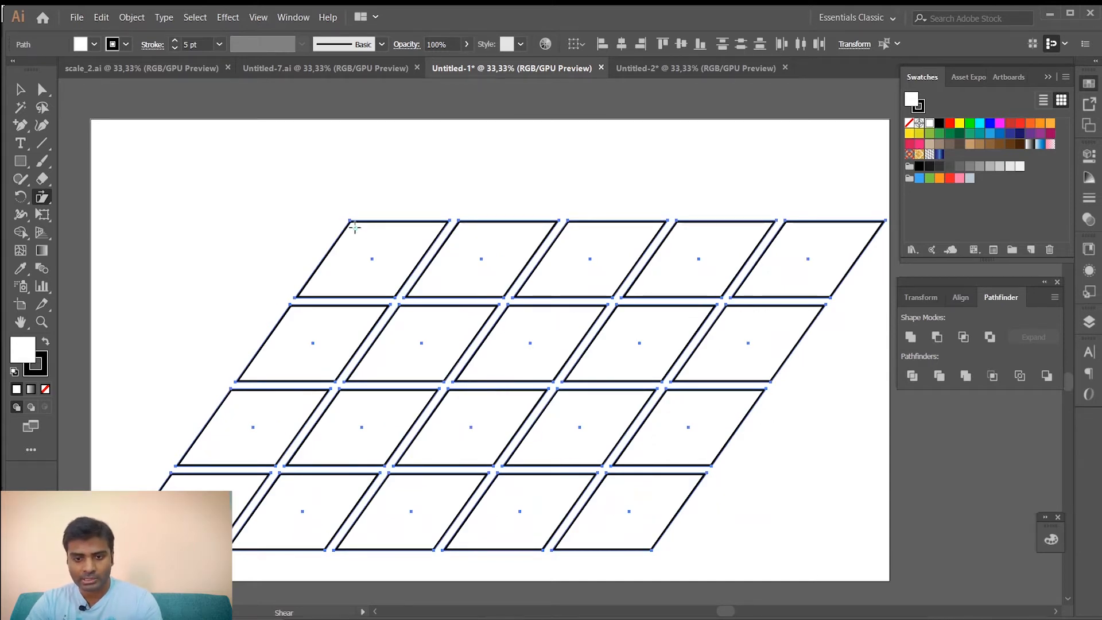
left_click_drag(886, 224, 859, 222)
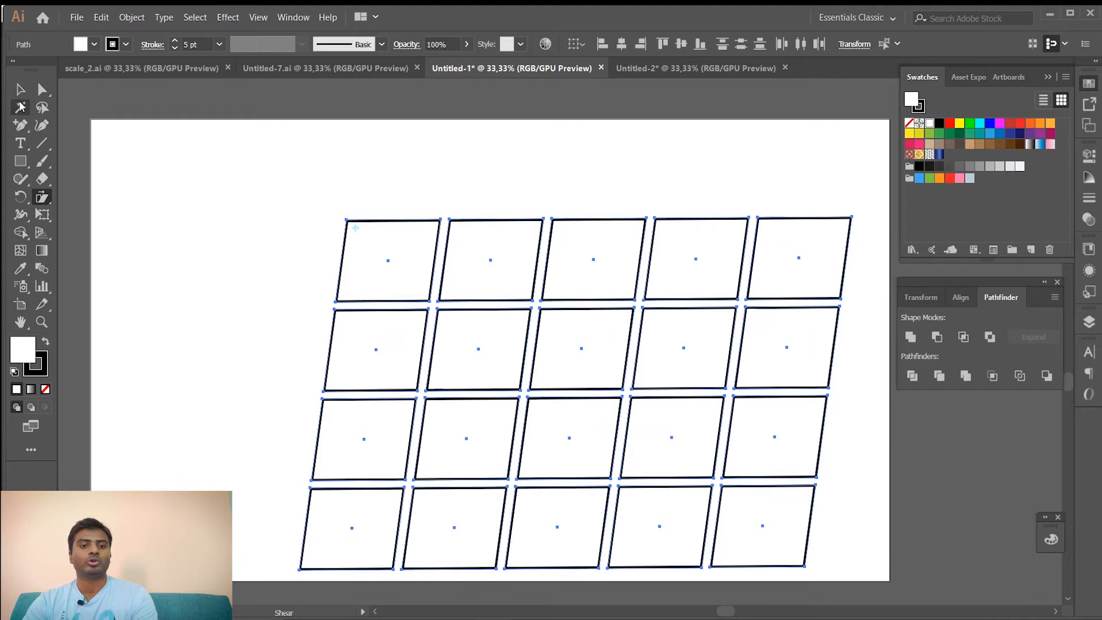
Delete all artwork and draw a rectangle about 662 × 389 px
key("v")
left_click(271, 241)
key("ctrl+a")
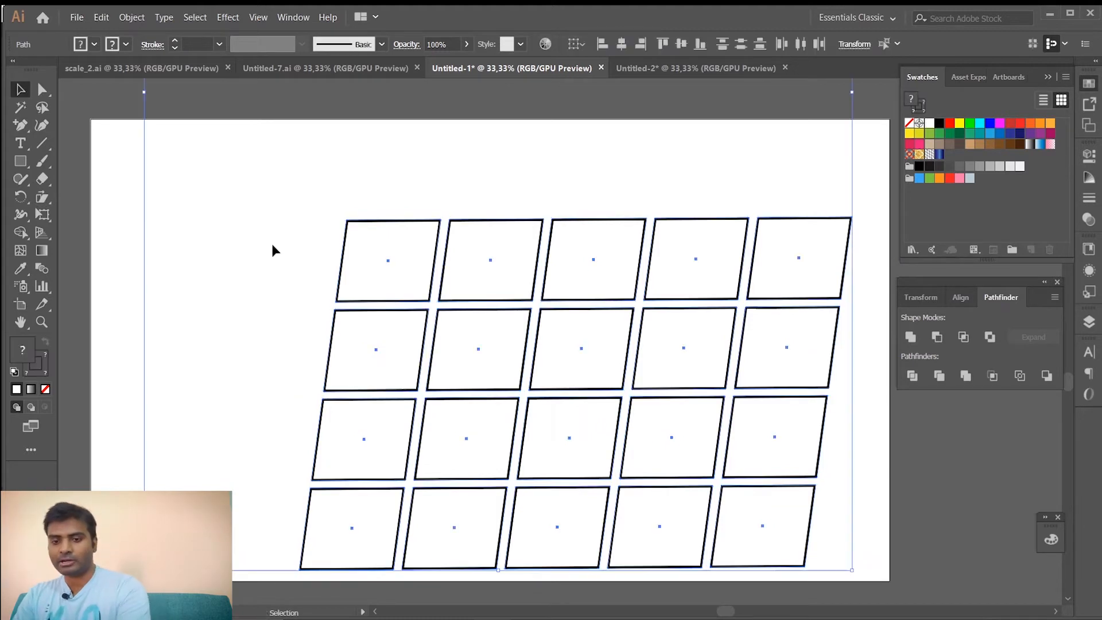
key("Delete")
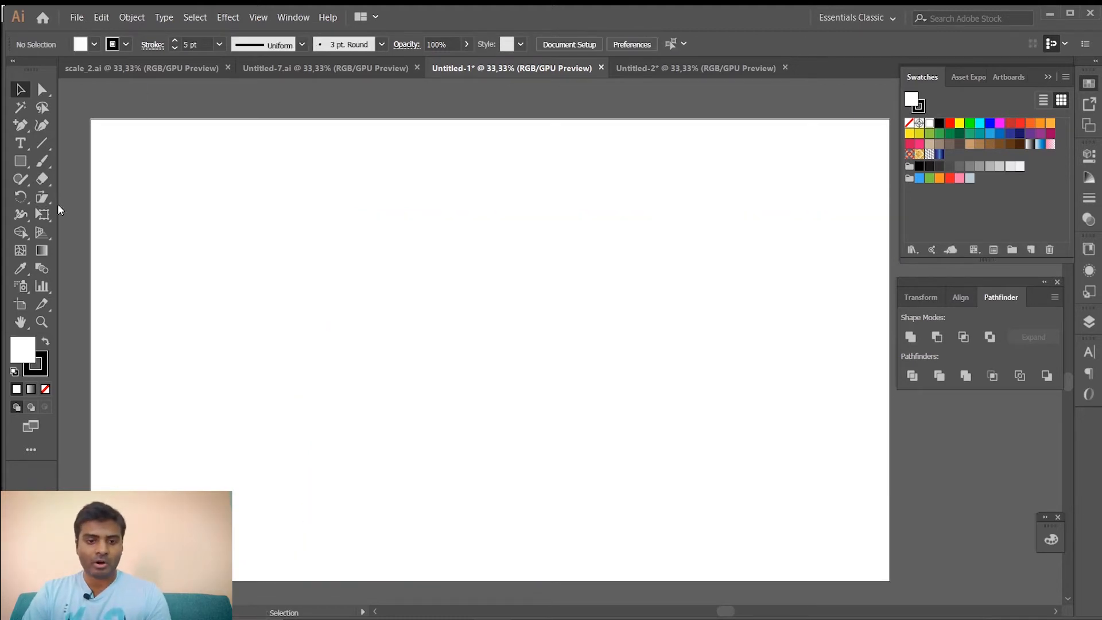
left_click_drag(44, 198, 77, 231)
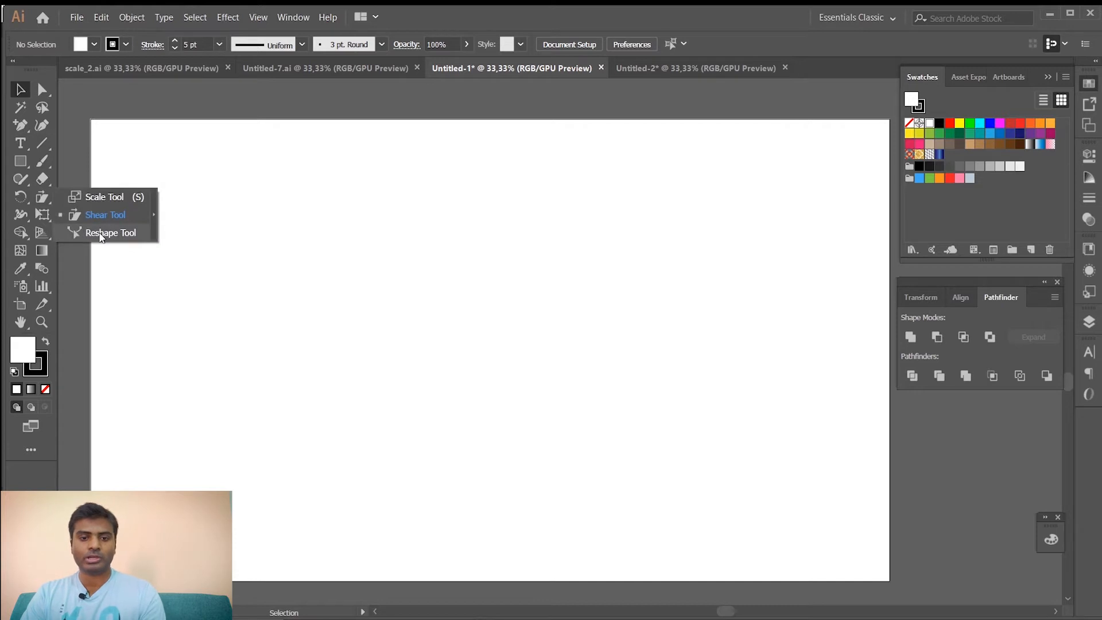
left_click(18, 163)
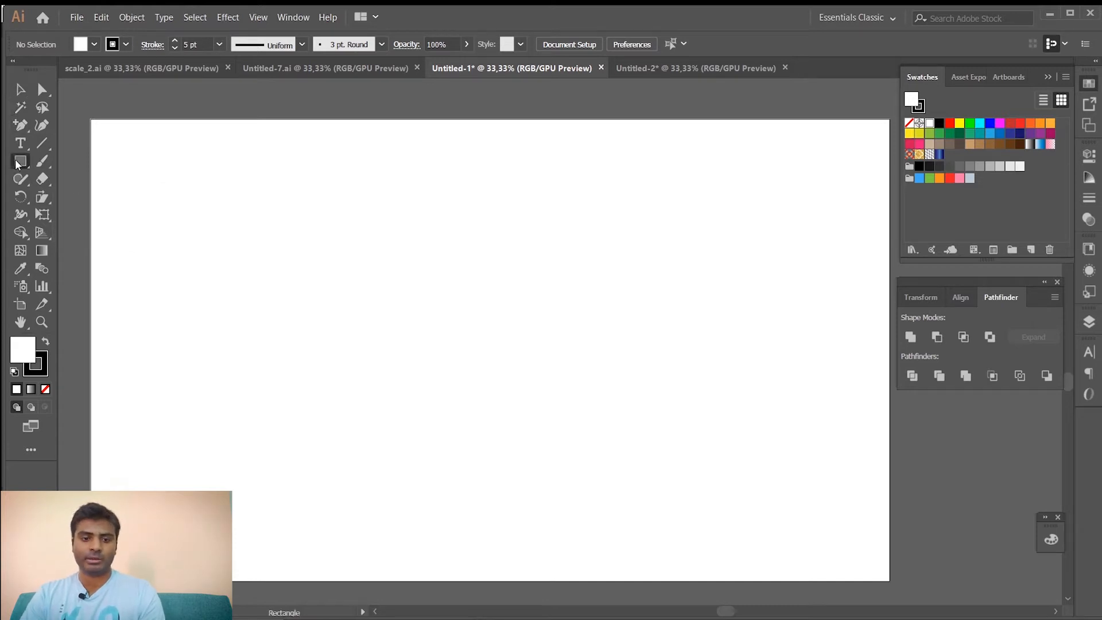
left_click_drag(289, 232, 538, 383)
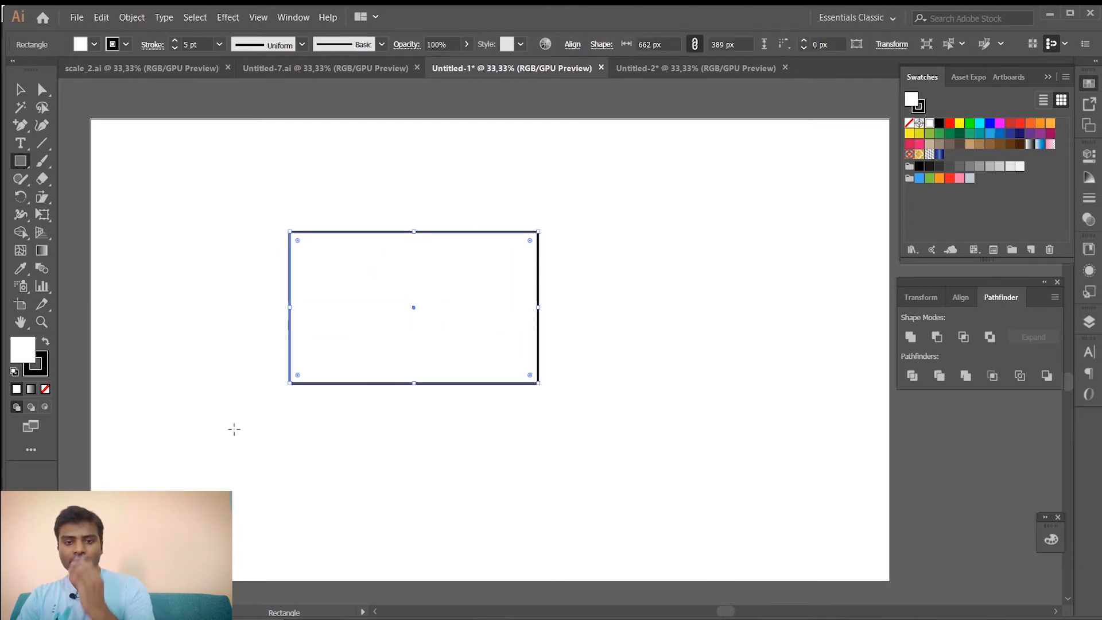
Use the Reshape tool to add an anchor point near the middle of the rectangle's left edge and pull it to the right
left_click(42, 197)
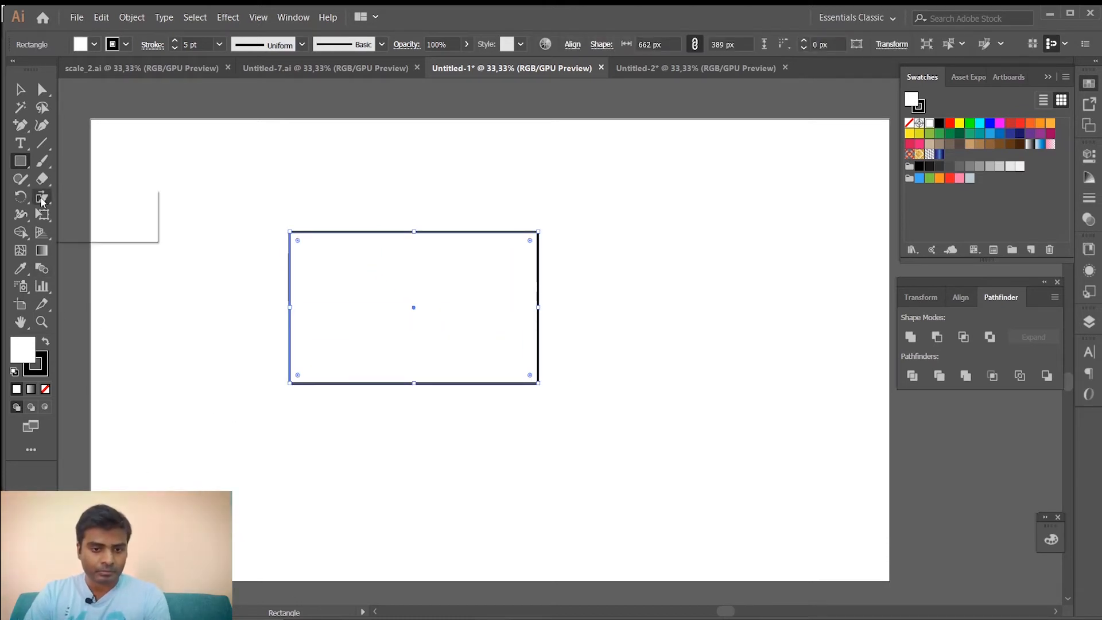
left_click(106, 233)
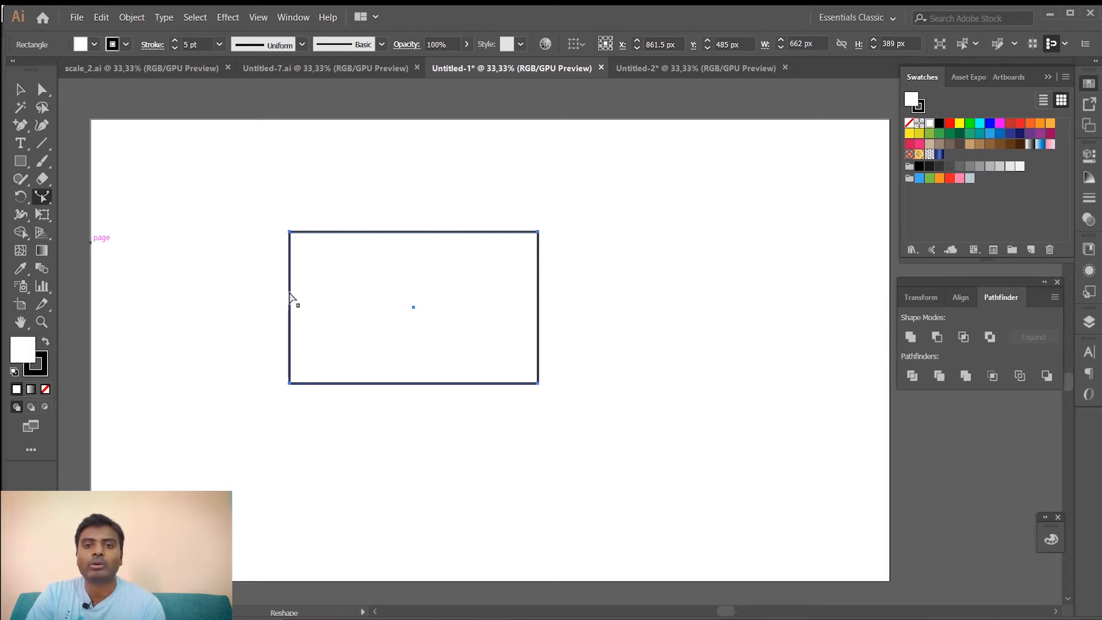
left_click_drag(290, 297, 361, 300)
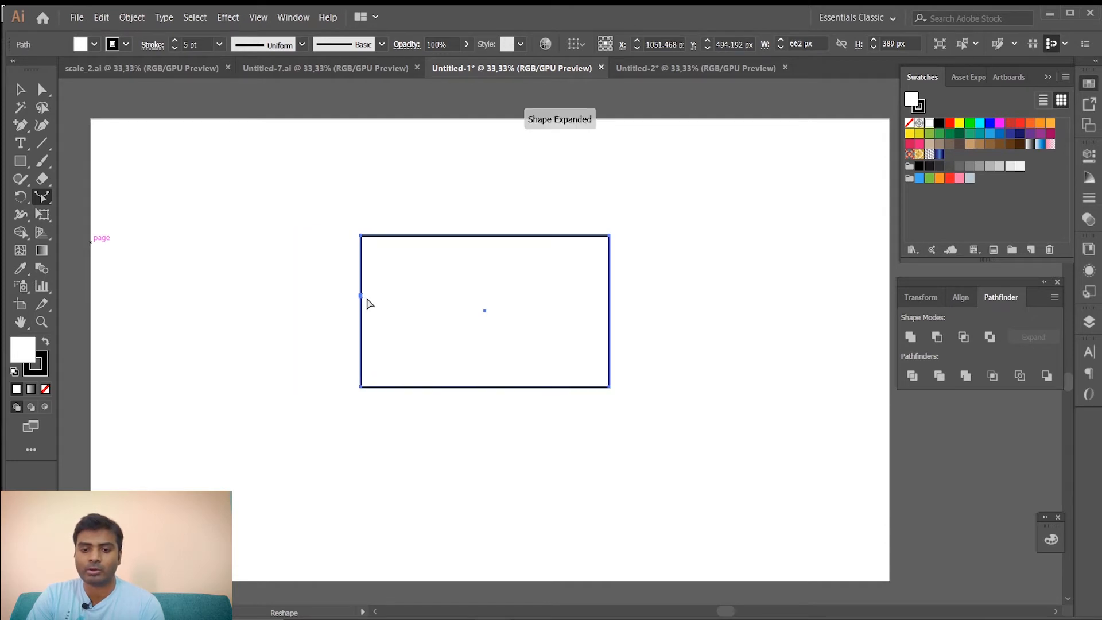
Move the added anchor point on the rectangle's left edge outward to the left so the edge bulges
key("a")
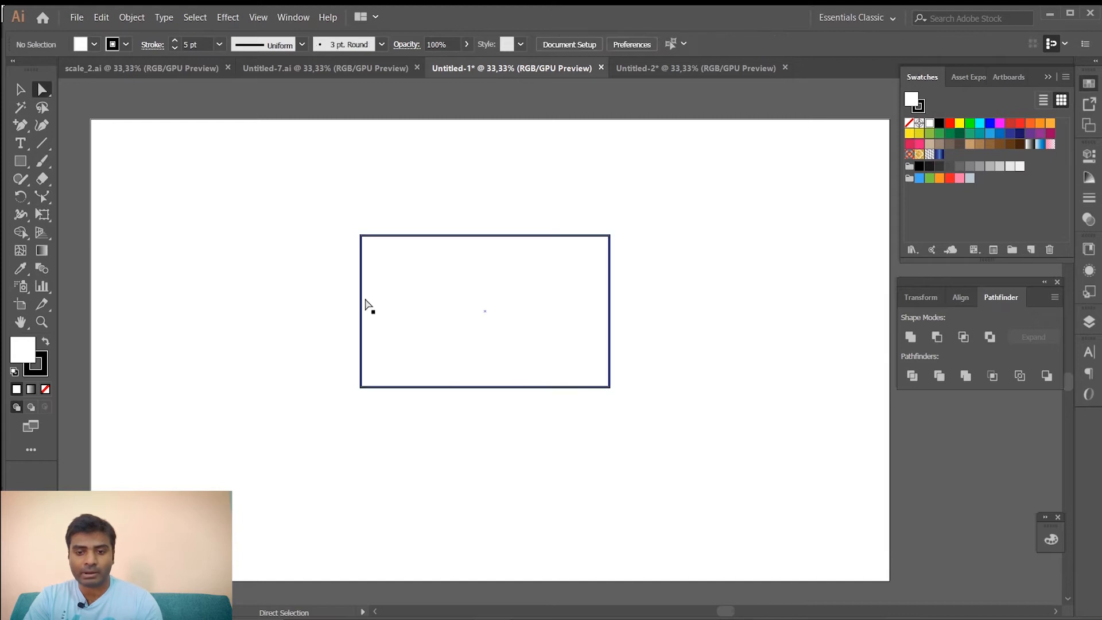
left_click(361, 295)
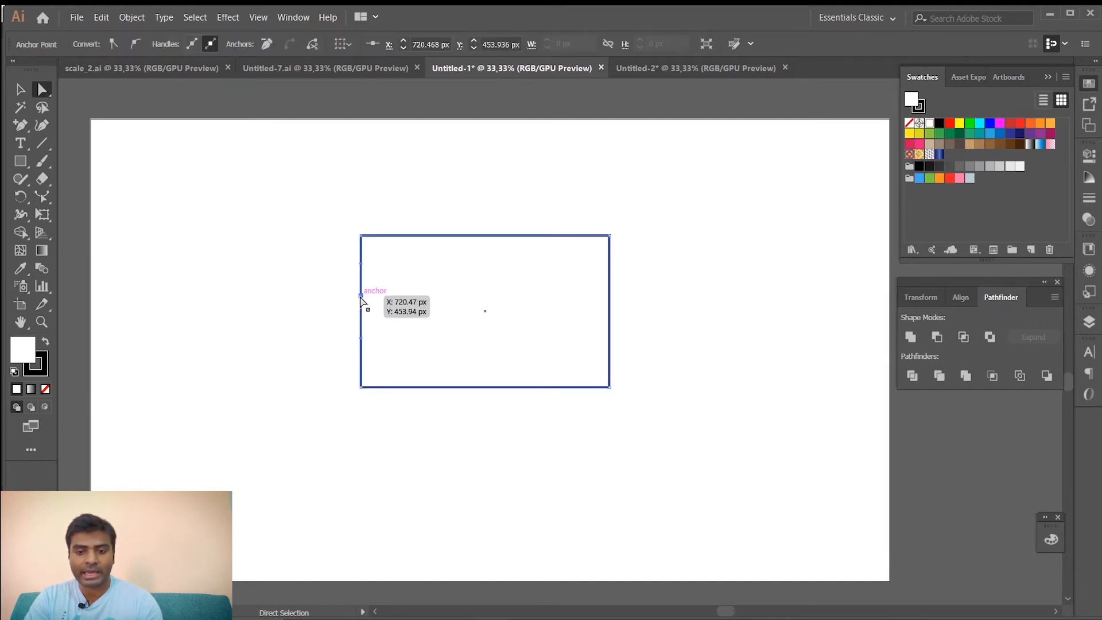
left_click_drag(360, 296, 328, 295)
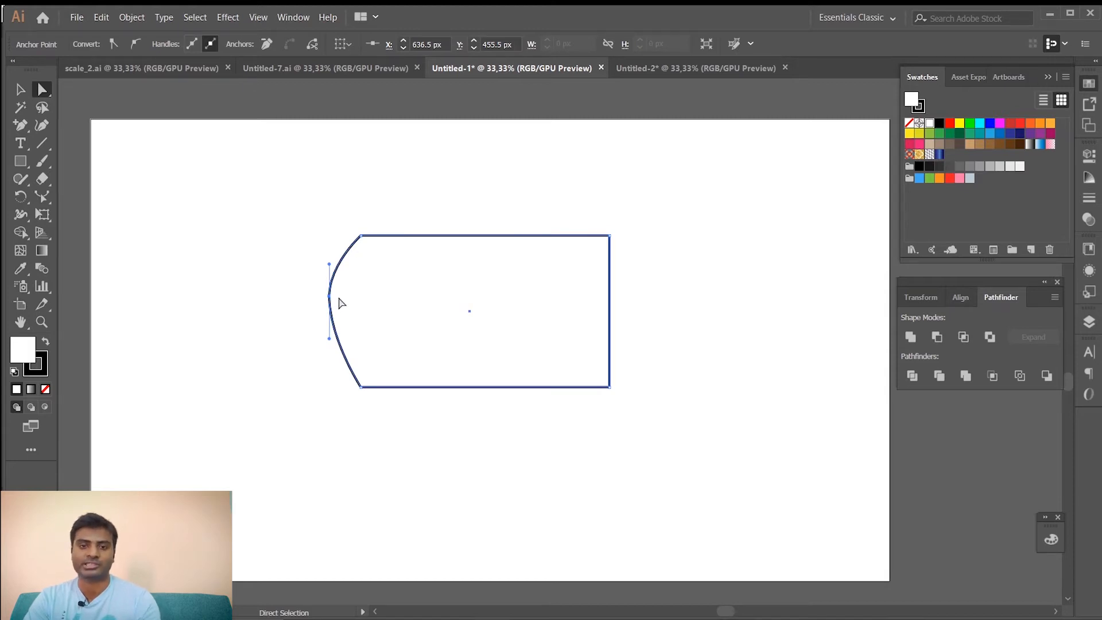
Delete the reshaped rectangle and draw a new rectangle about 824 × 453 px
left_click_drag(263, 224, 644, 405)
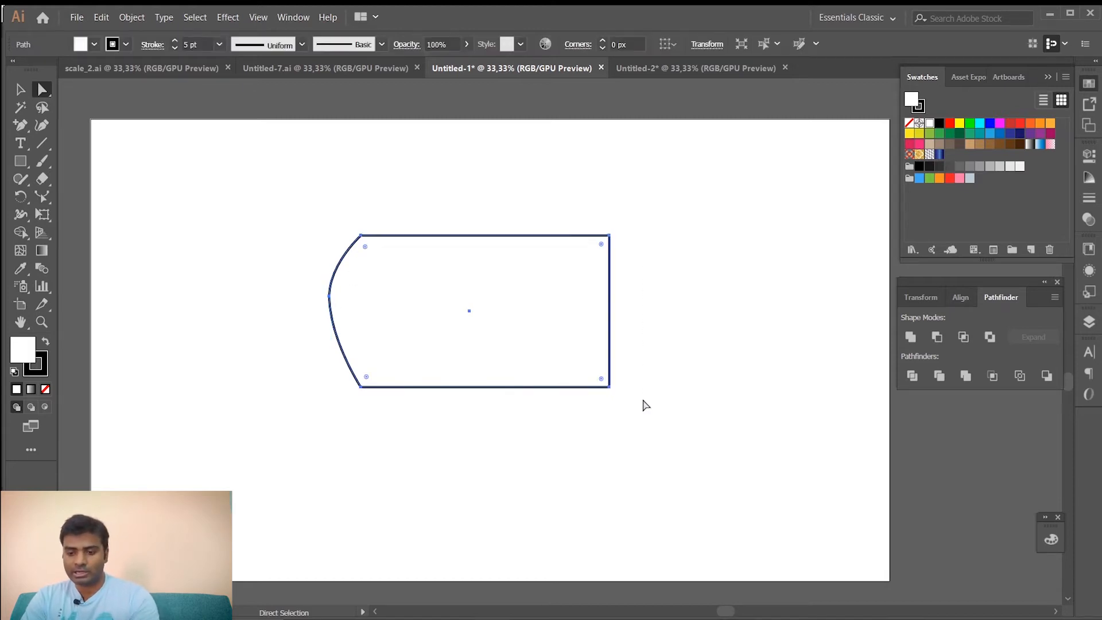
key("Delete")
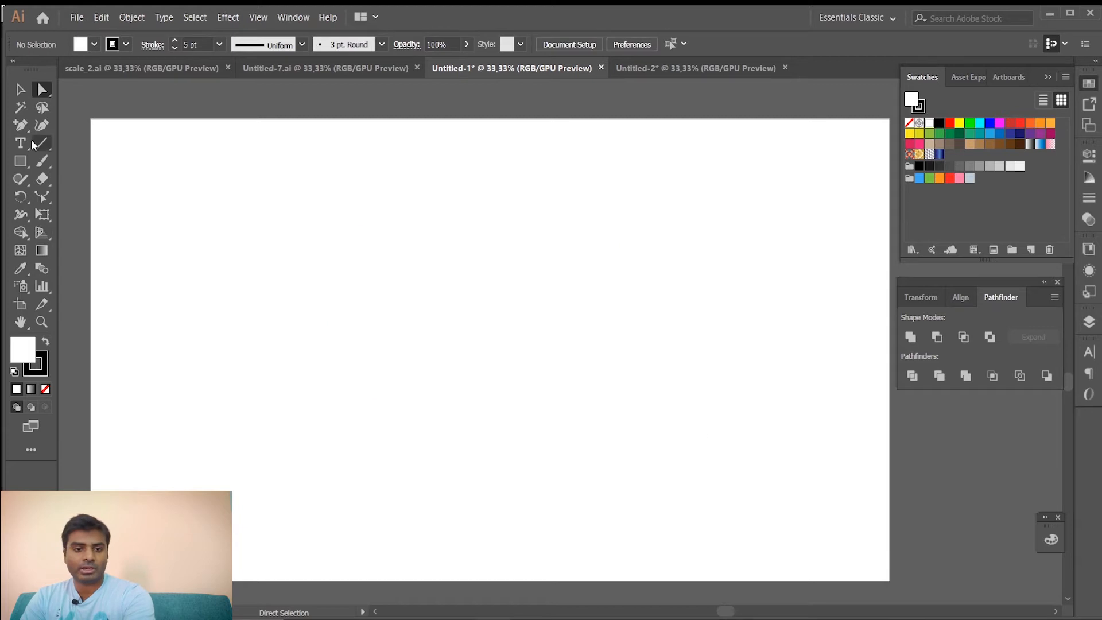
left_click(21, 161)
left_click_drag(312, 247, 622, 423)
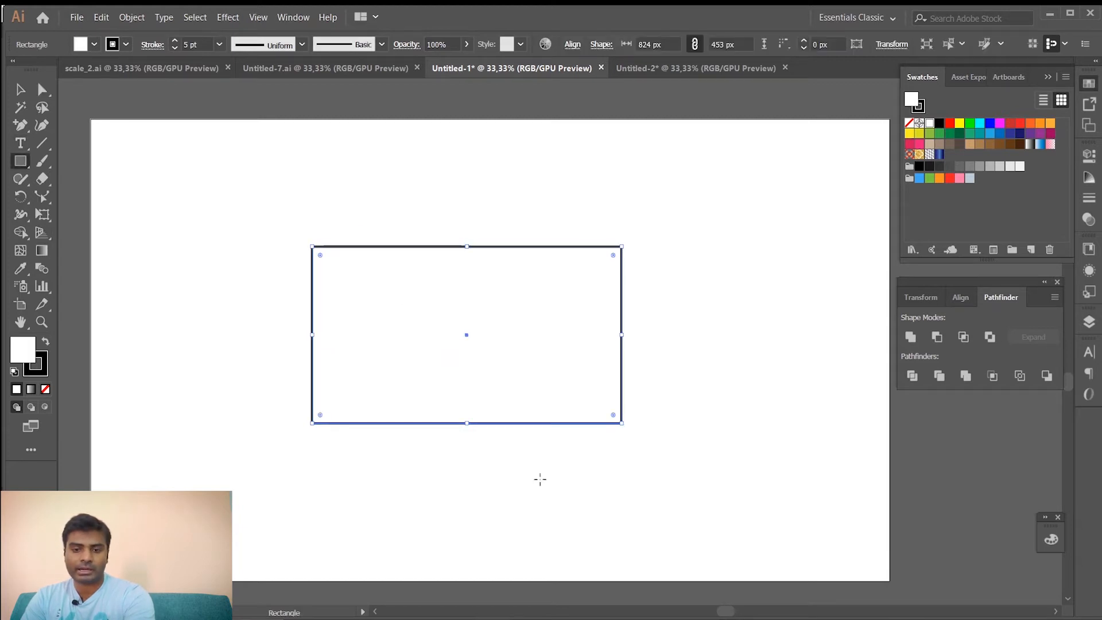
Add an anchor point at the middle of the rectangle's upper edge and pull it straight up into a peak
left_click(41, 91)
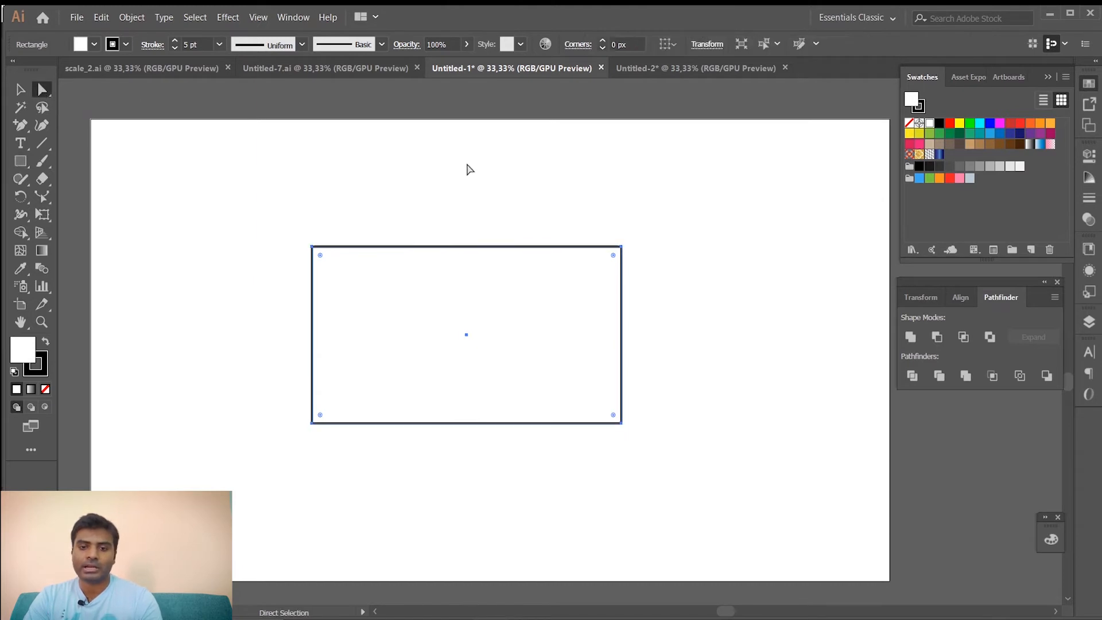
left_click(21, 129)
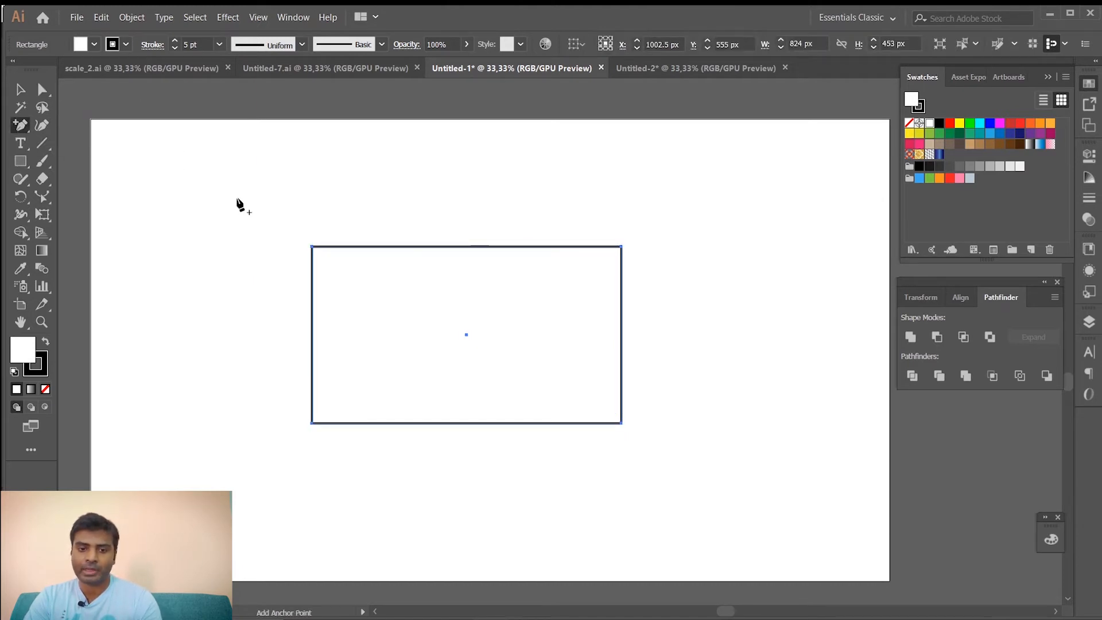
left_click(464, 247)
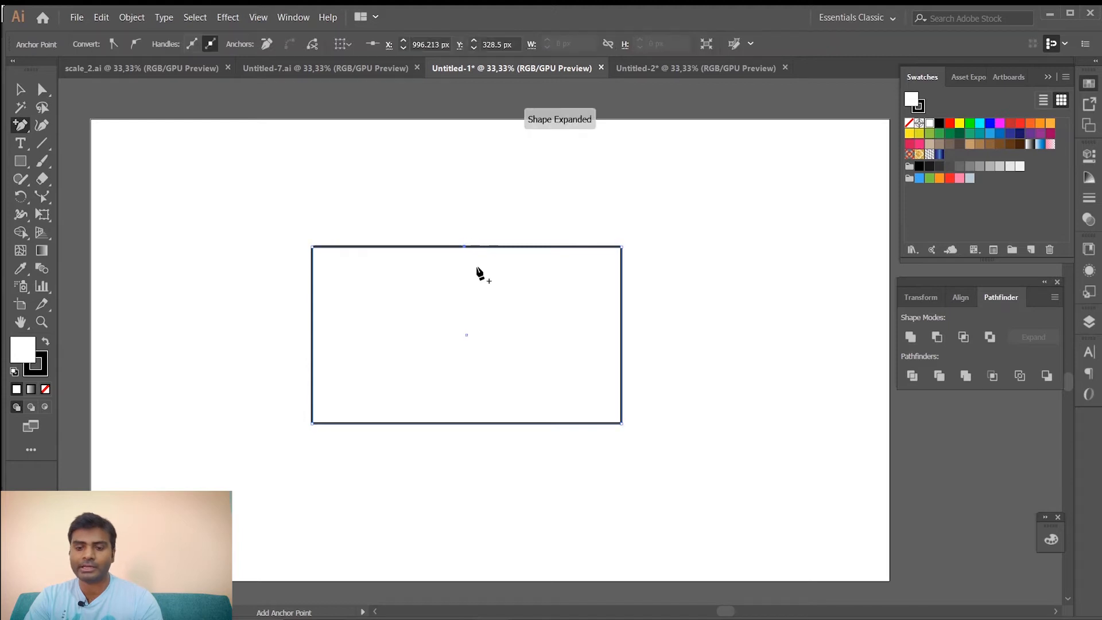
left_click(42, 90)
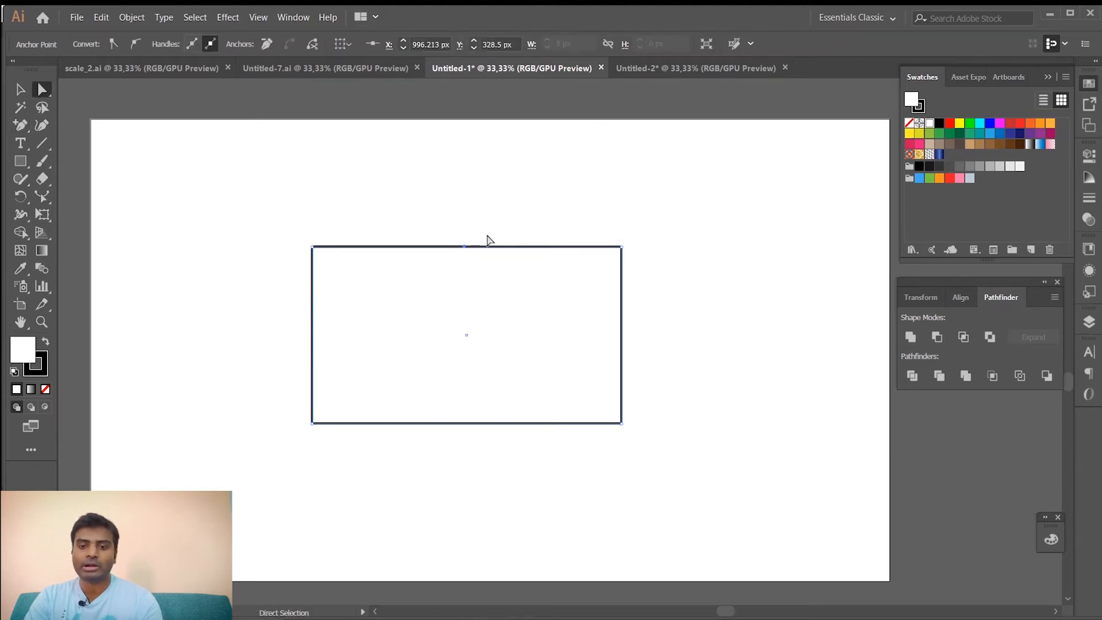
left_click_drag(468, 249, 467, 207)
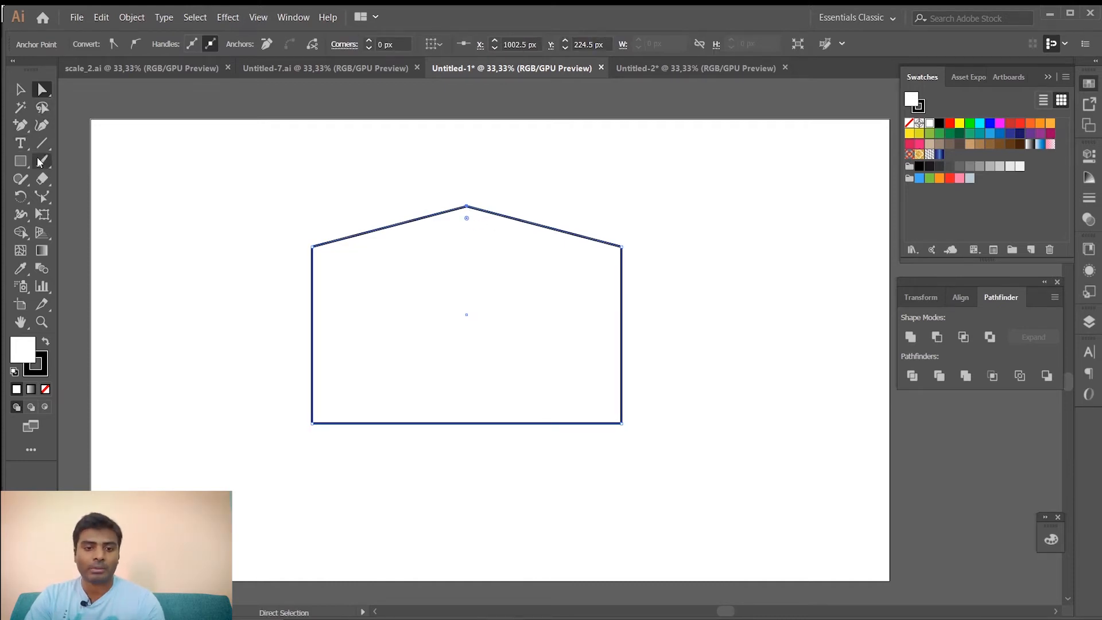
Convert the peak to a smooth point with the Anchor Point tool, extending horizontal handles to round the upper edge
left_click(21, 125)
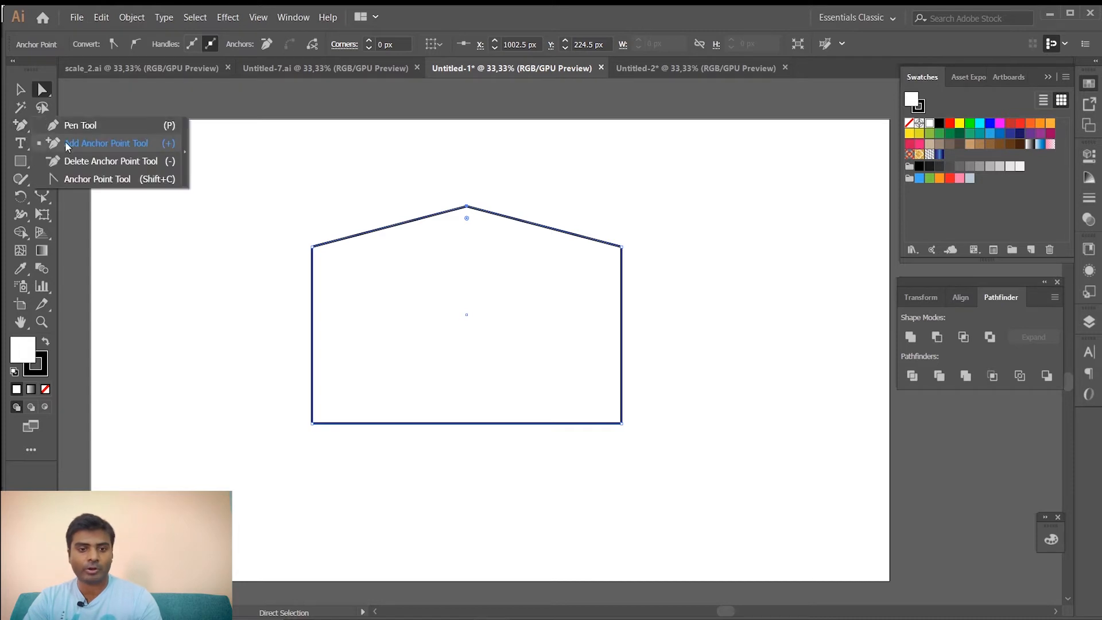
left_click(85, 180)
left_click_drag(466, 206, 542, 206)
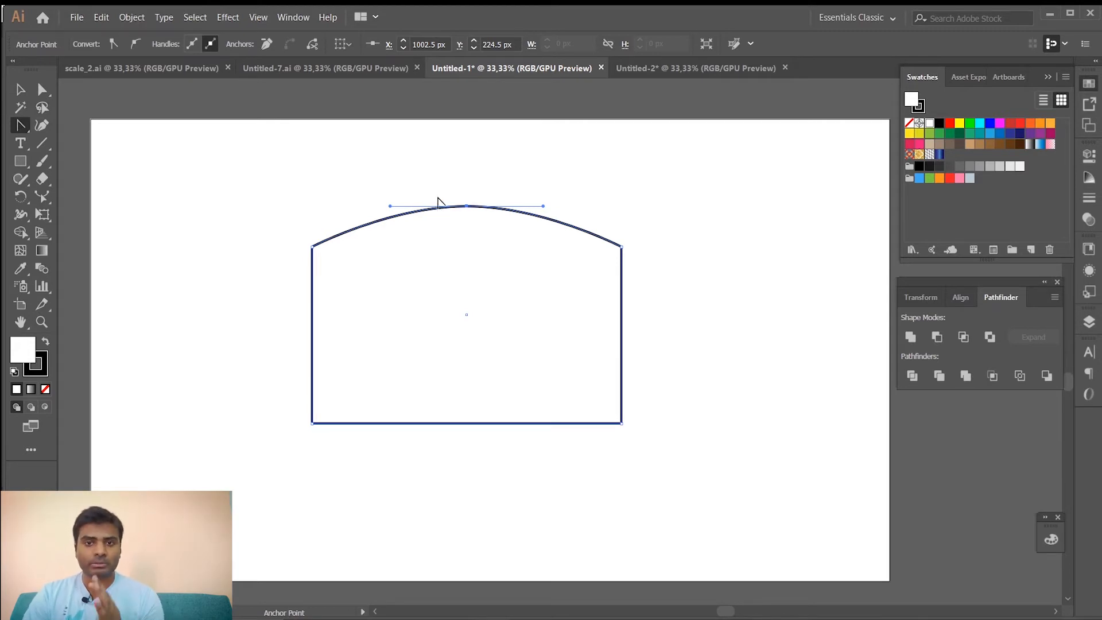
Undo the smoothing and the raised peak on the rectangle's upper edge
left_click(21, 89)
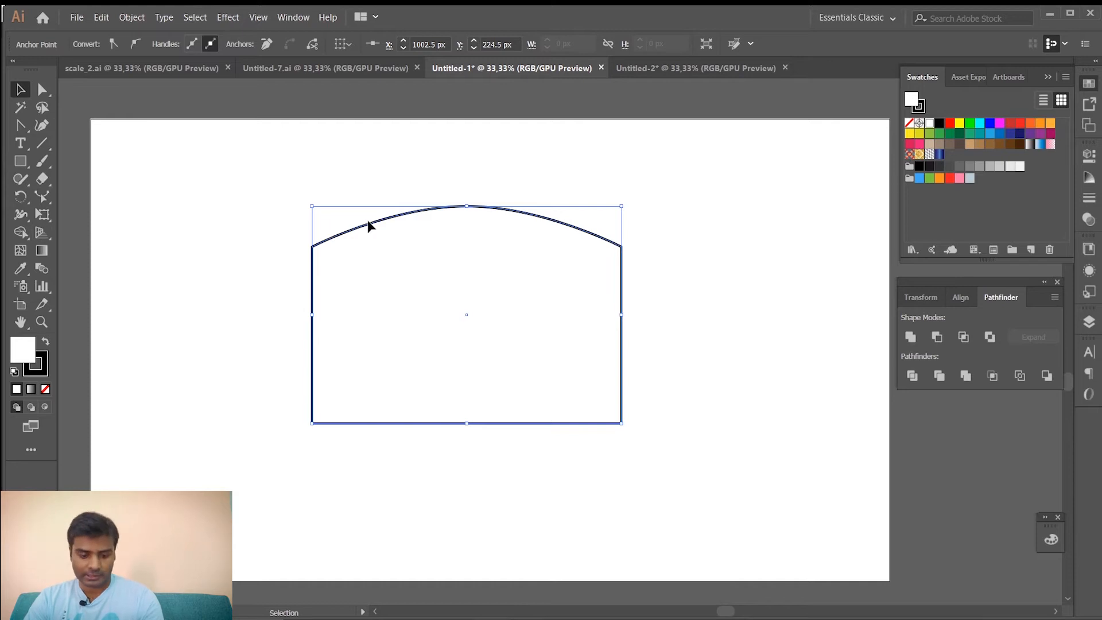
key("ctrl+z")
key("ctrl+z")
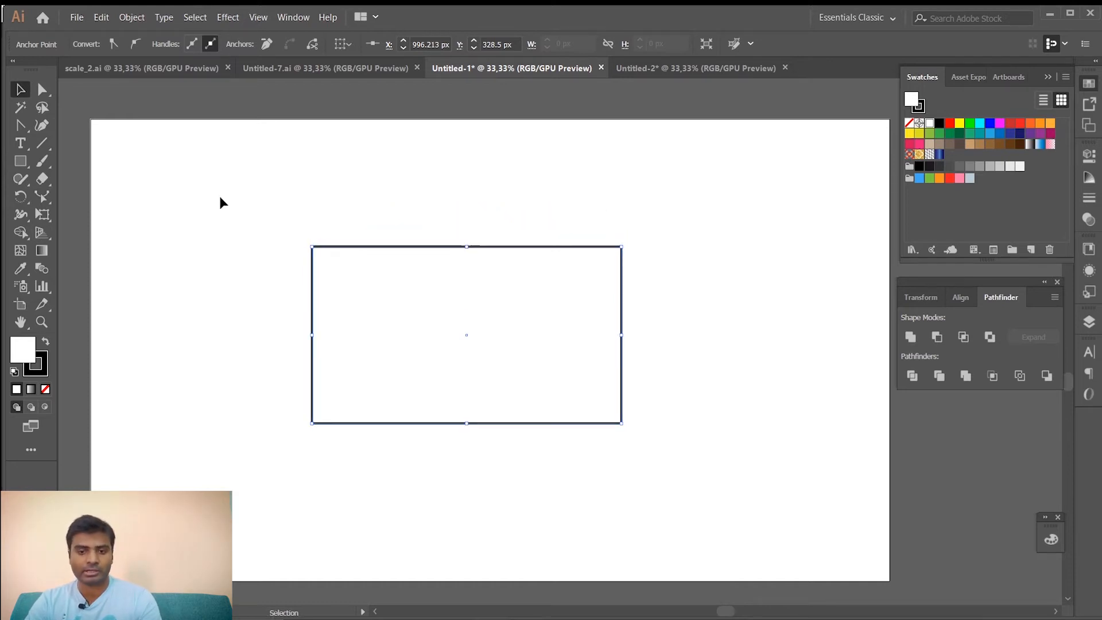
Delete the rectangle and draw a new one about 681 × 405 px
left_click(586, 322, "ctrl")
key("Delete")
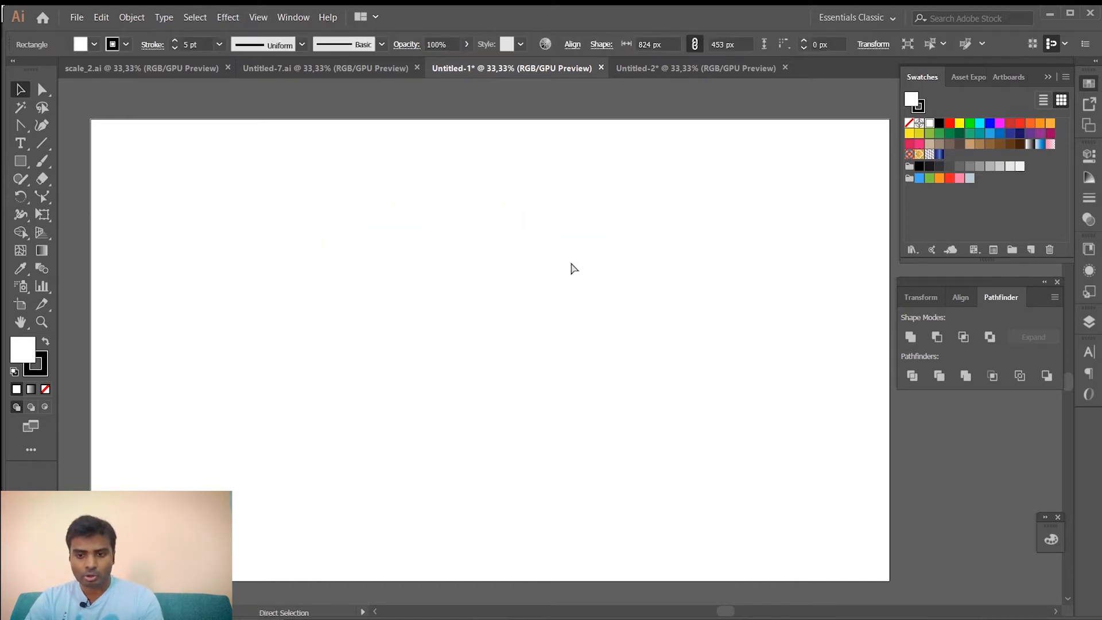
key("m")
left_click_drag(334, 246, 591, 404)
left_click(20, 89)
left_click(325, 234)
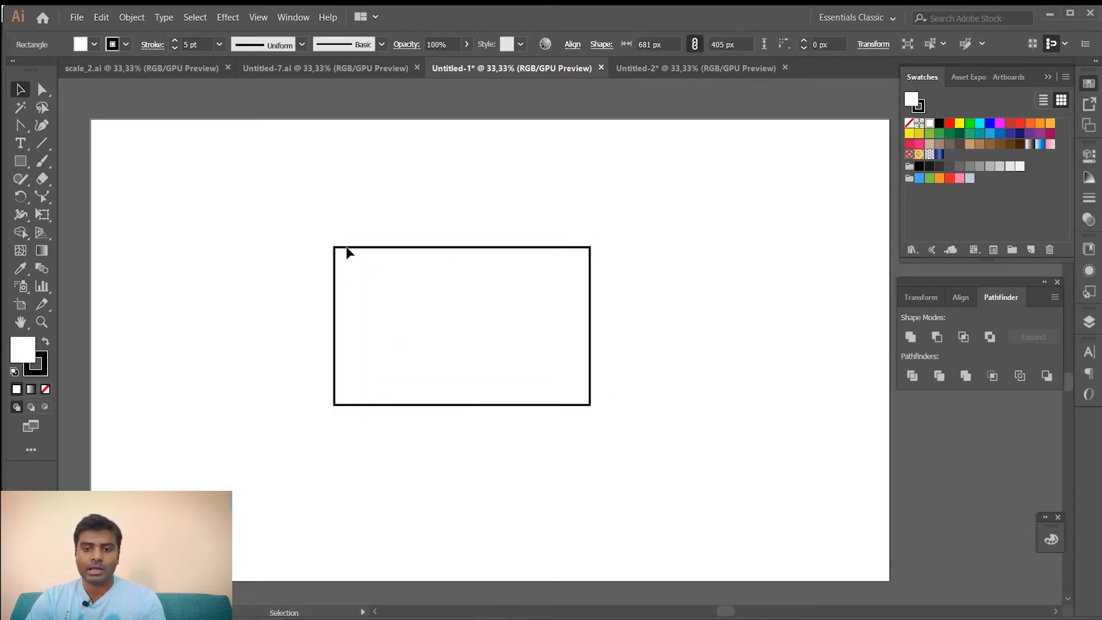
Select the rectangle's upper edge with Direct Selection and pull its middle upward with the Reshape tool to form an arch
left_click(454, 247)
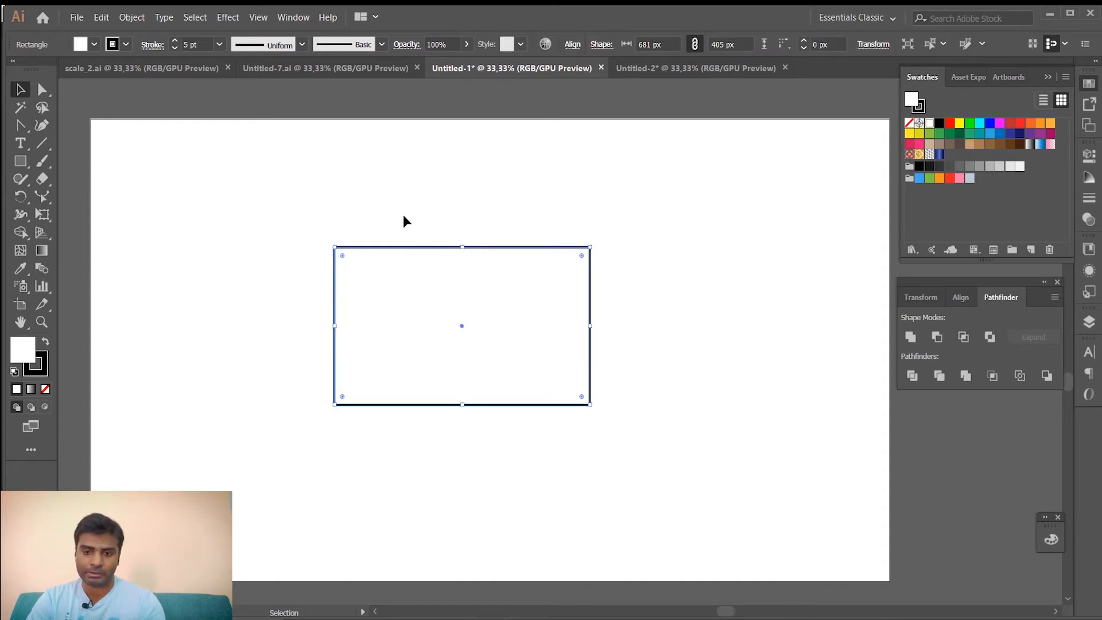
left_click(285, 197)
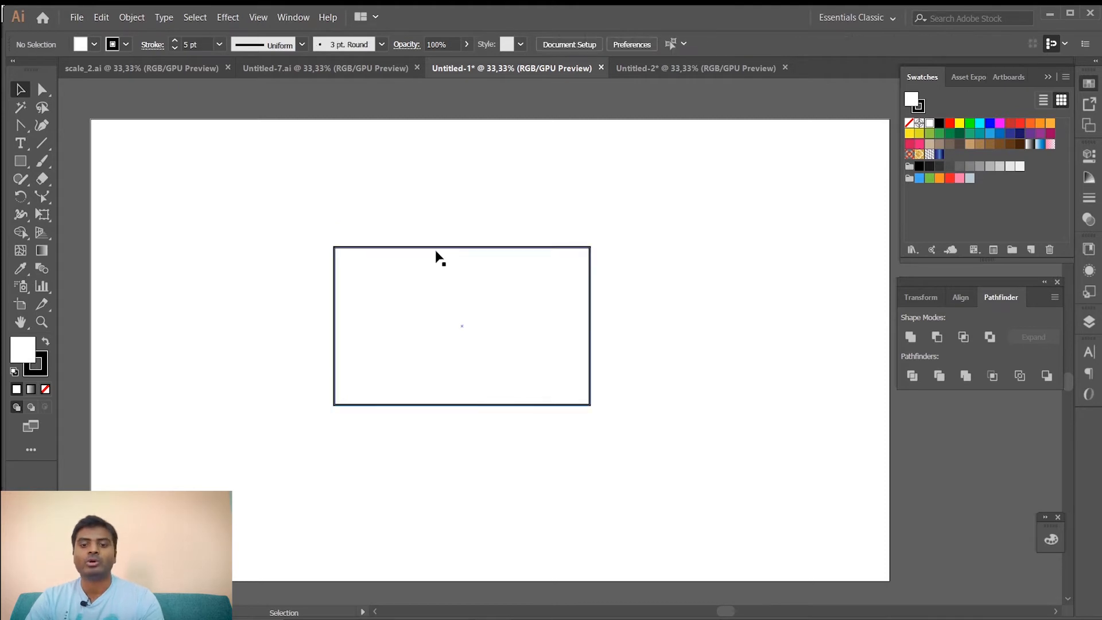
left_click(43, 90)
left_click_drag(411, 225, 528, 290)
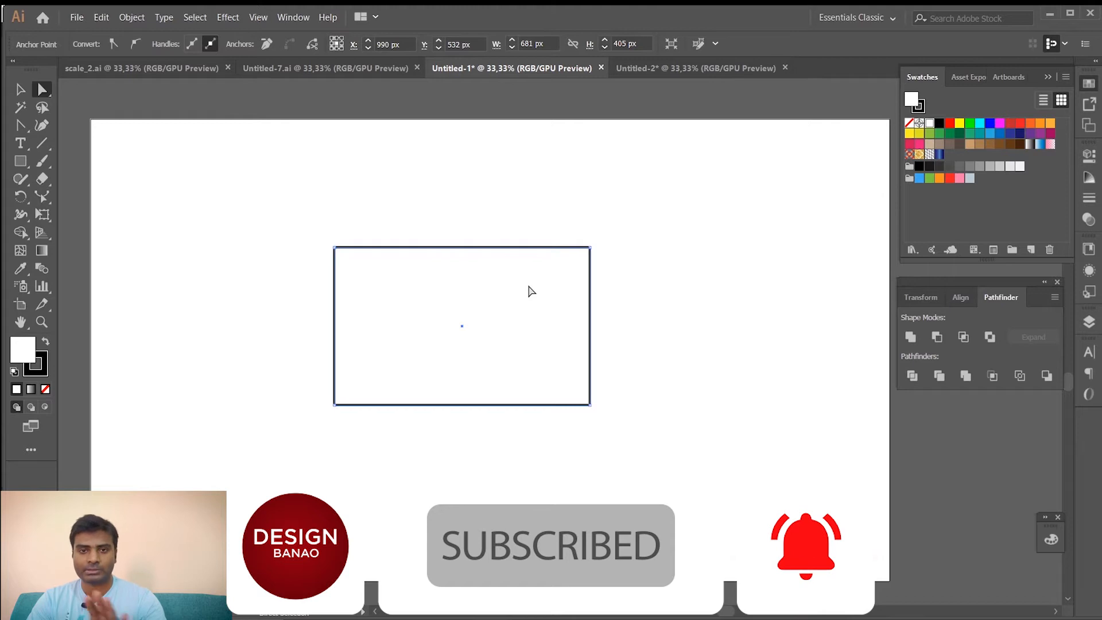
left_click(44, 198)
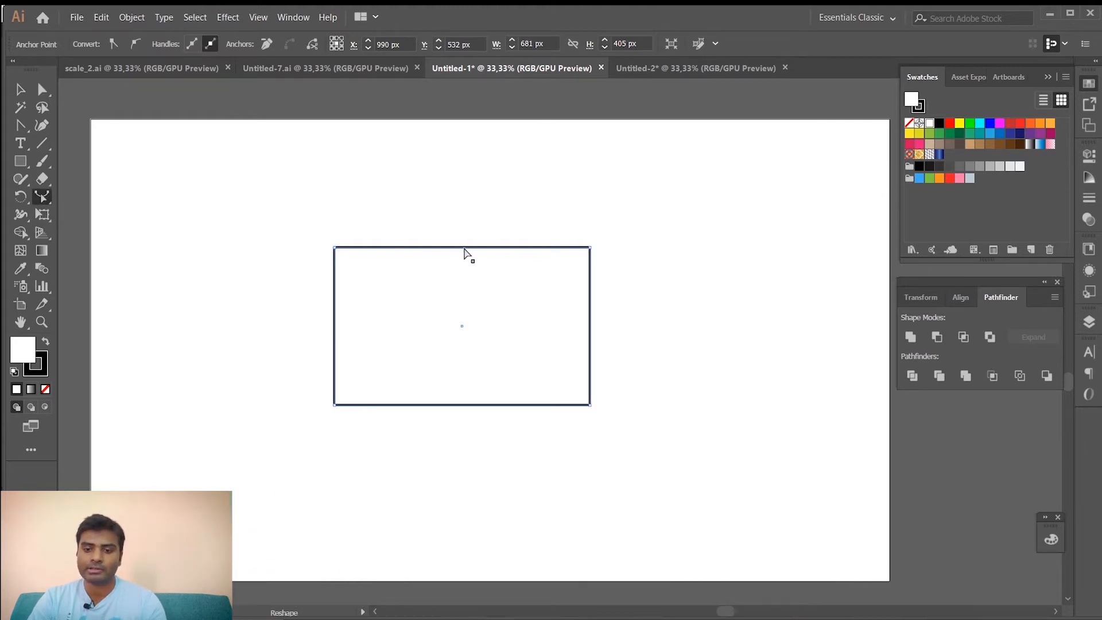
left_click_drag(465, 253, 463, 206)
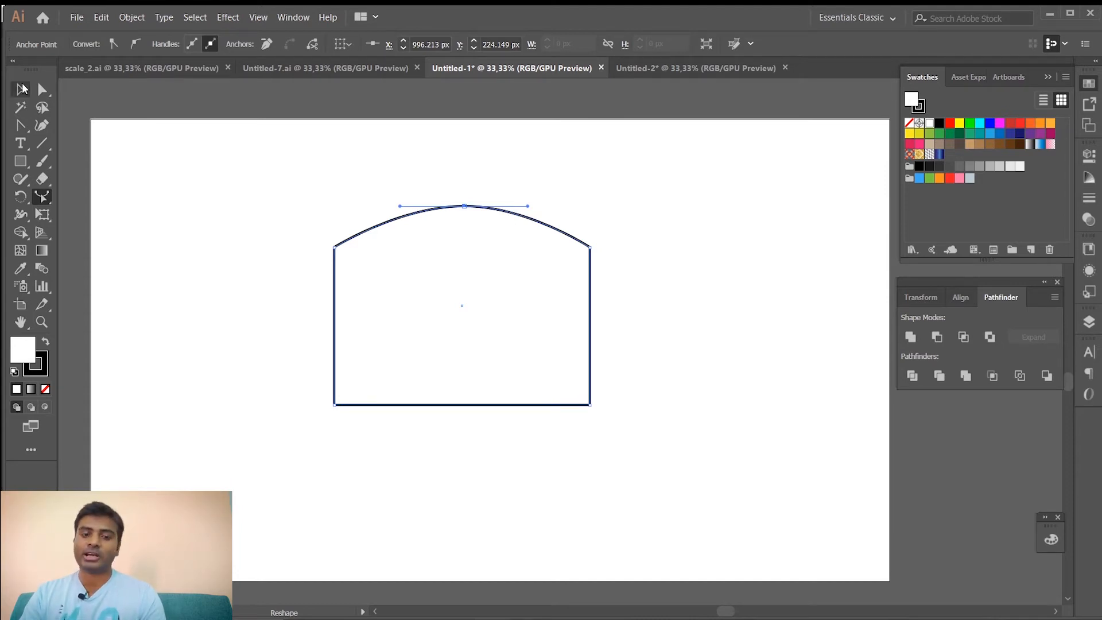
Delete the arched shape and draw a tall, narrow rectangle about 220 × 818 px
left_click_drag(266, 202, 666, 422)
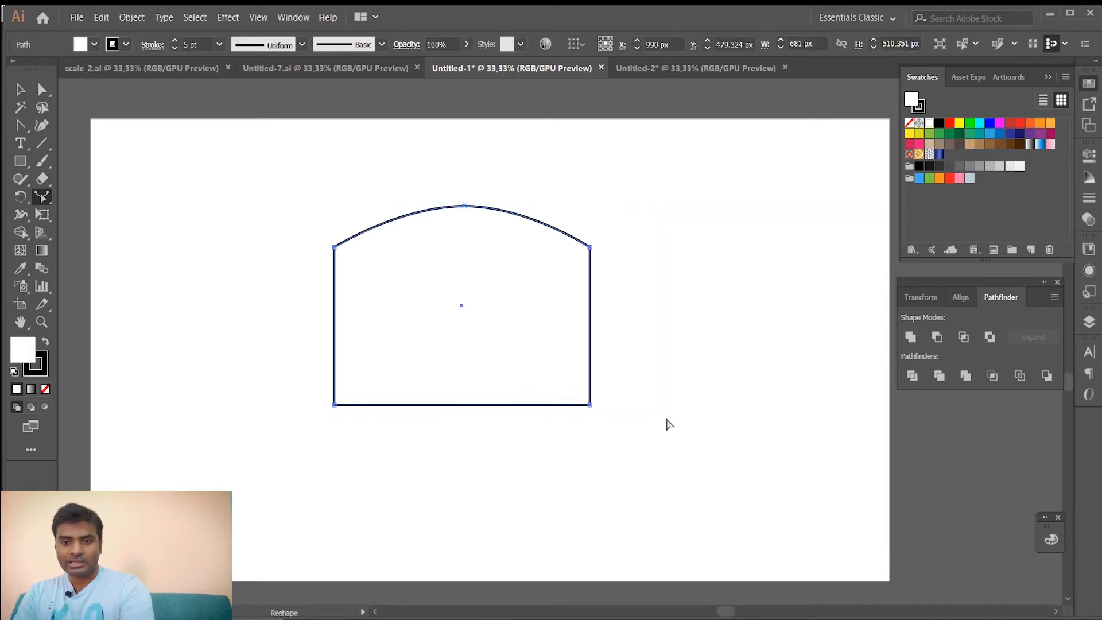
key("Delete")
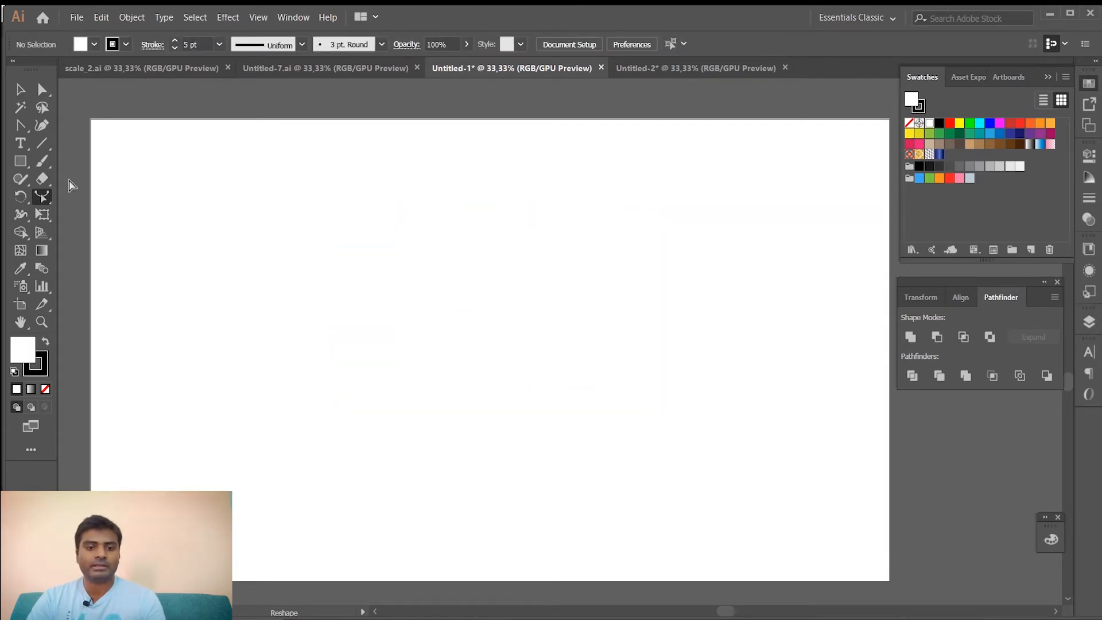
left_click(20, 161)
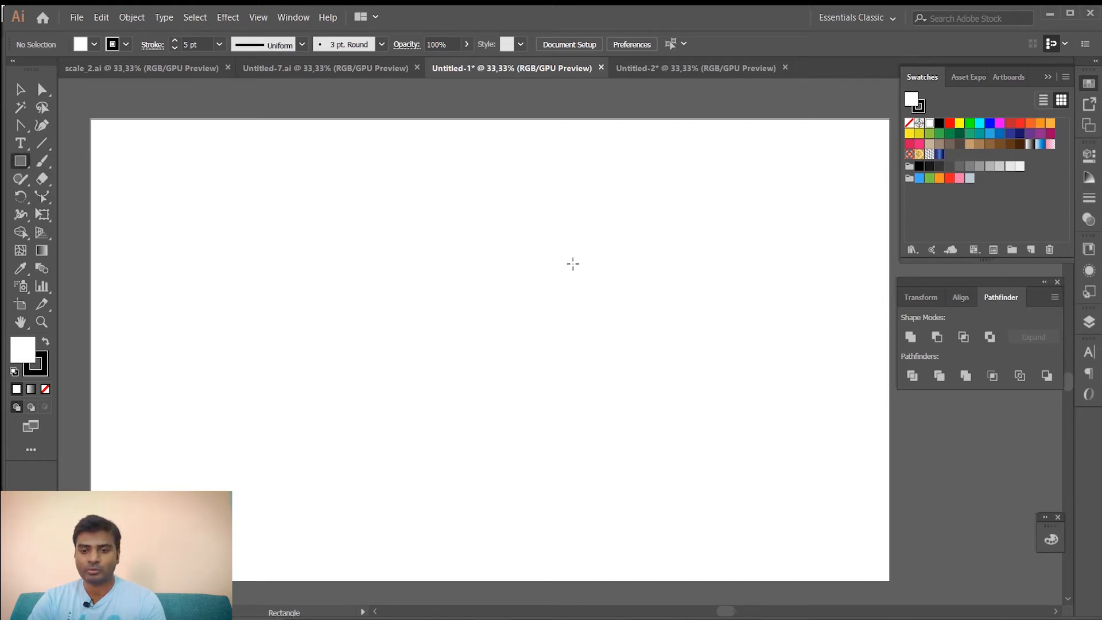
left_click_drag(429, 210, 509, 527)
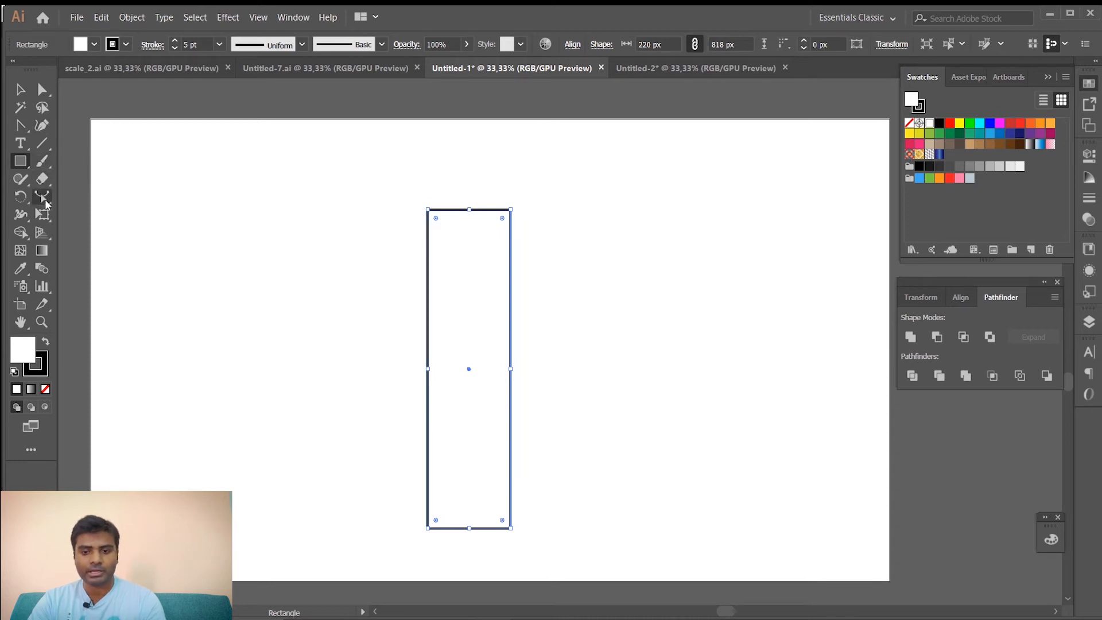
Select the tall rectangle's side edges and pull both outward near the base with the Reshape tool to form a vase body
left_click(45, 198)
left_click(42, 89)
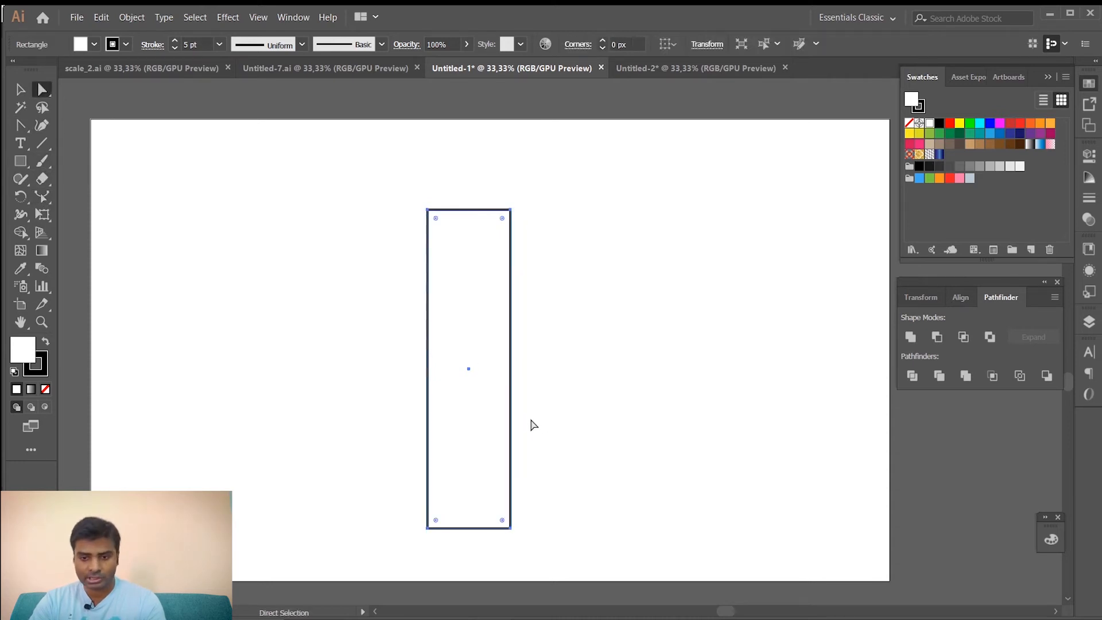
left_click_drag(572, 476, 248, 438)
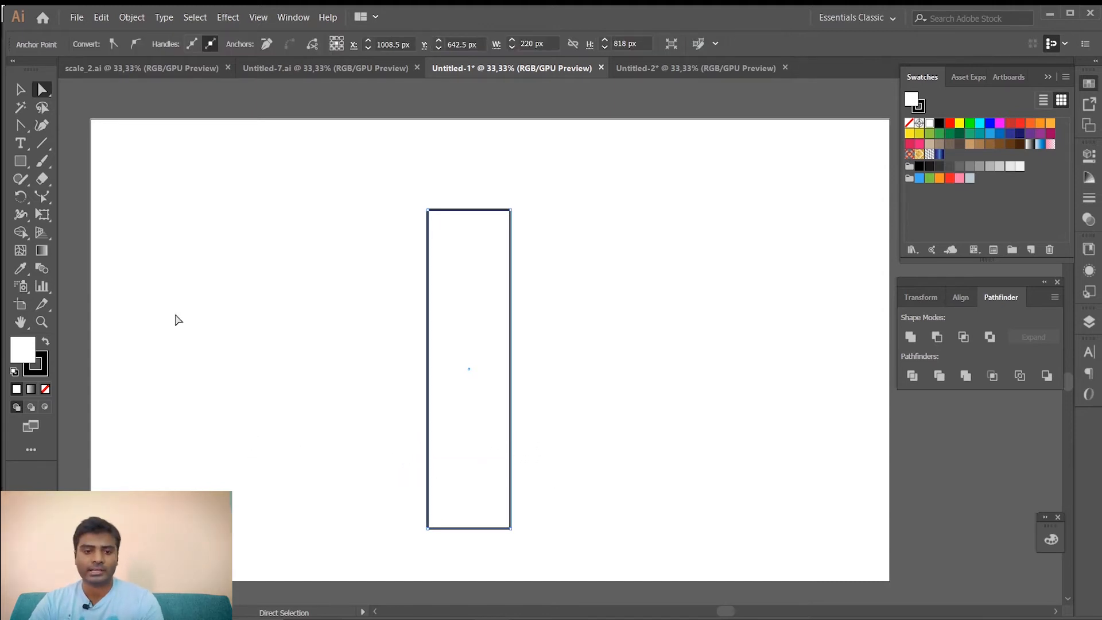
left_click(44, 198)
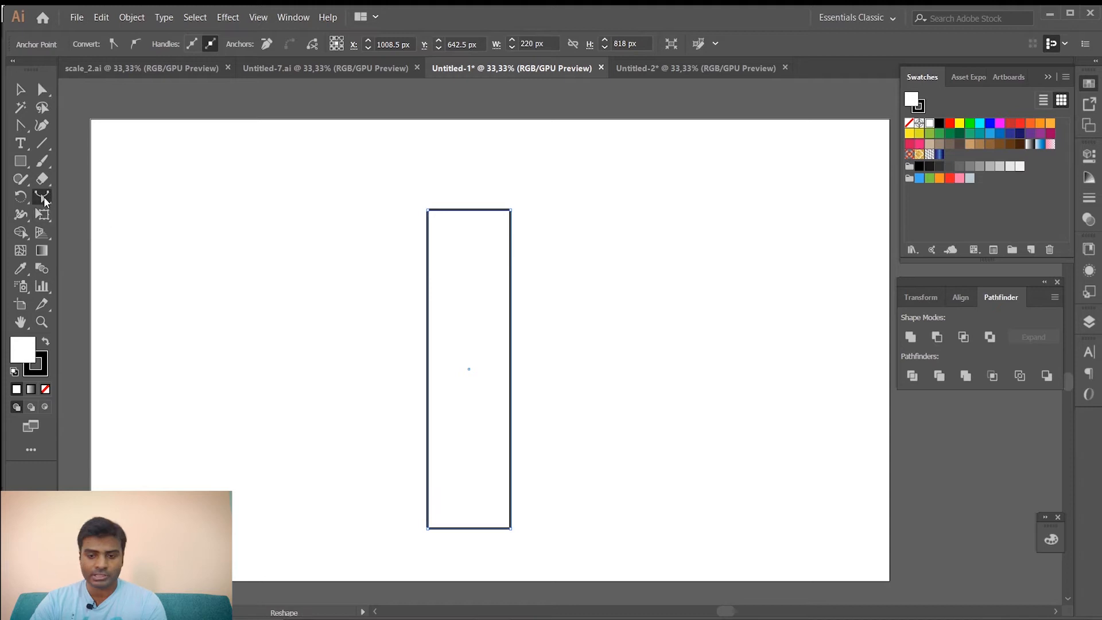
left_click_drag(511, 491, 562, 471)
left_click_drag(428, 468, 373, 464)
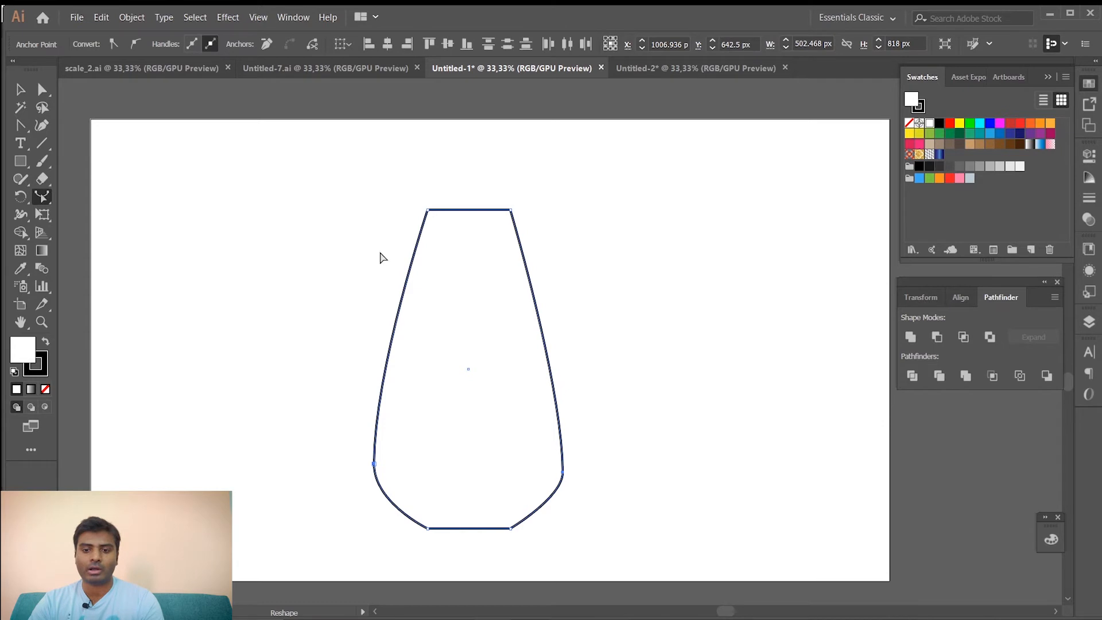
Pull both upper sides inward with the Reshape tool to form the vase's neck, and select the whole shape
left_click_drag(411, 273, 440, 291)
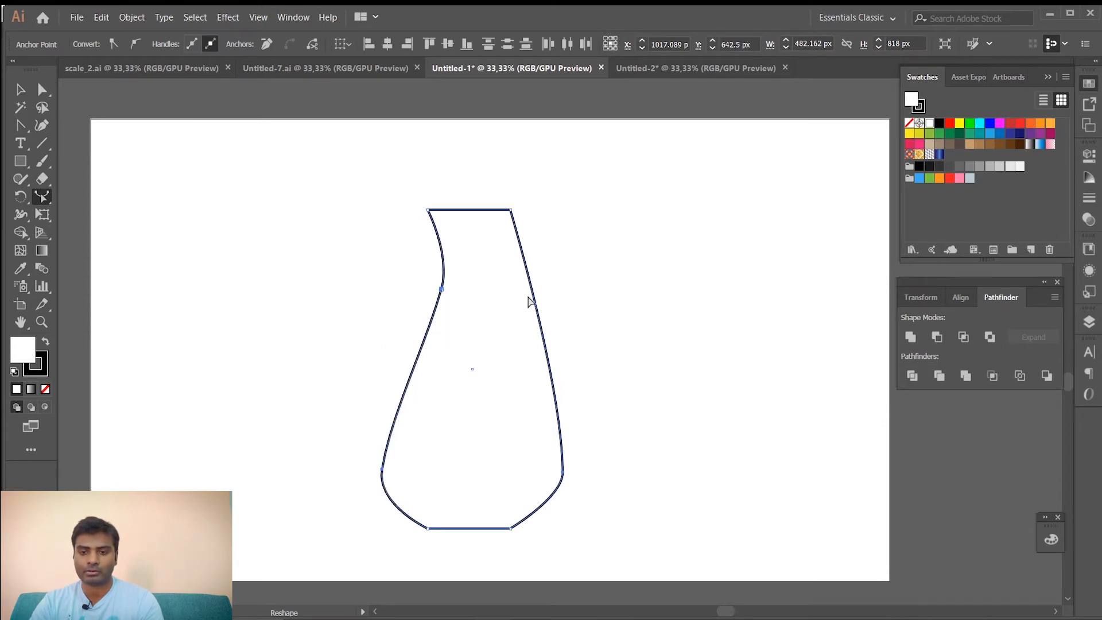
left_click_drag(534, 301, 494, 296)
left_click(13, 90)
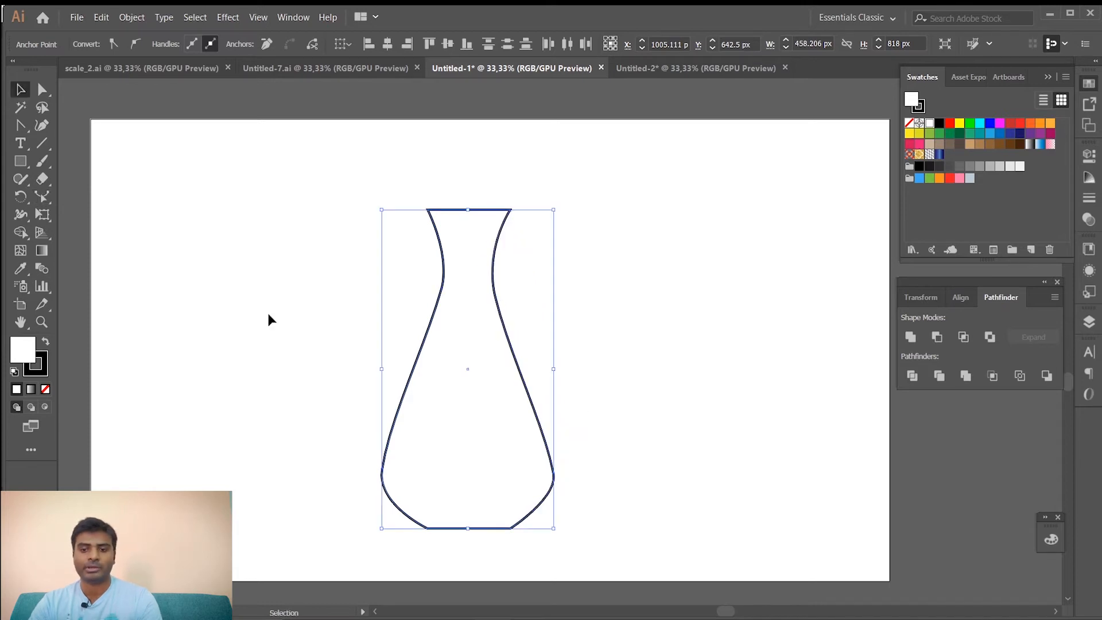
left_click(268, 311)
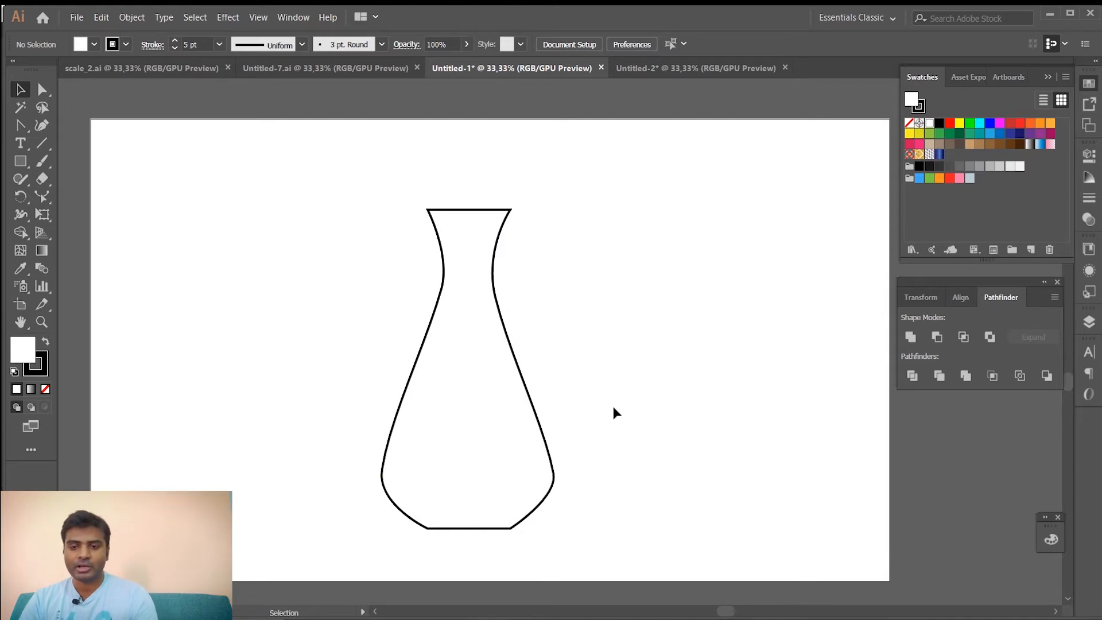
left_click_drag(367, 229, 657, 588)
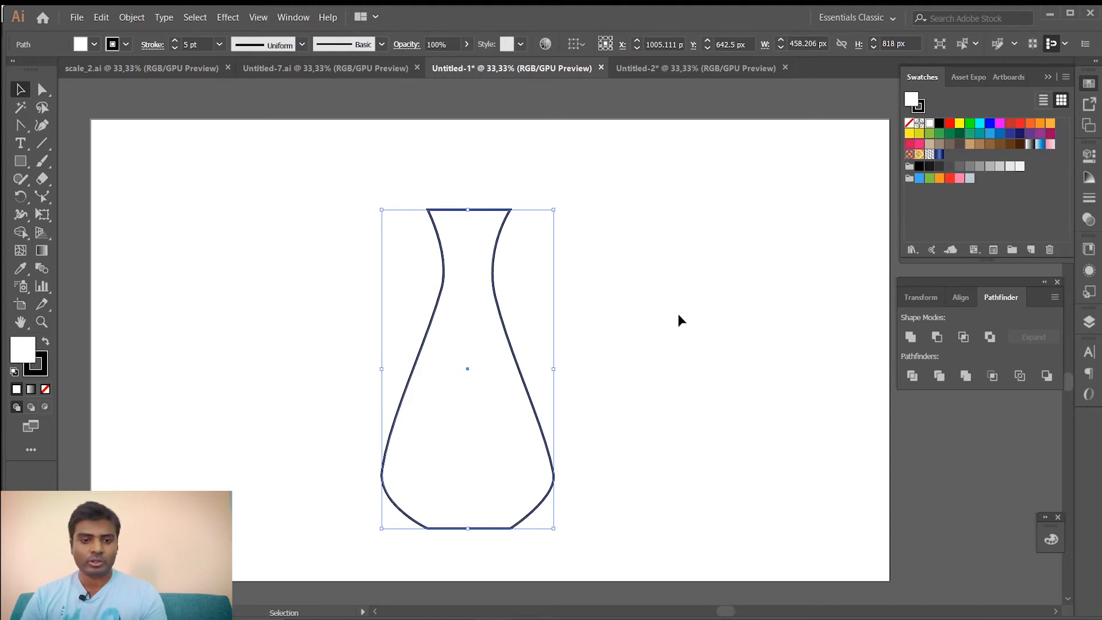
left_click_drag(324, 229, 647, 425)
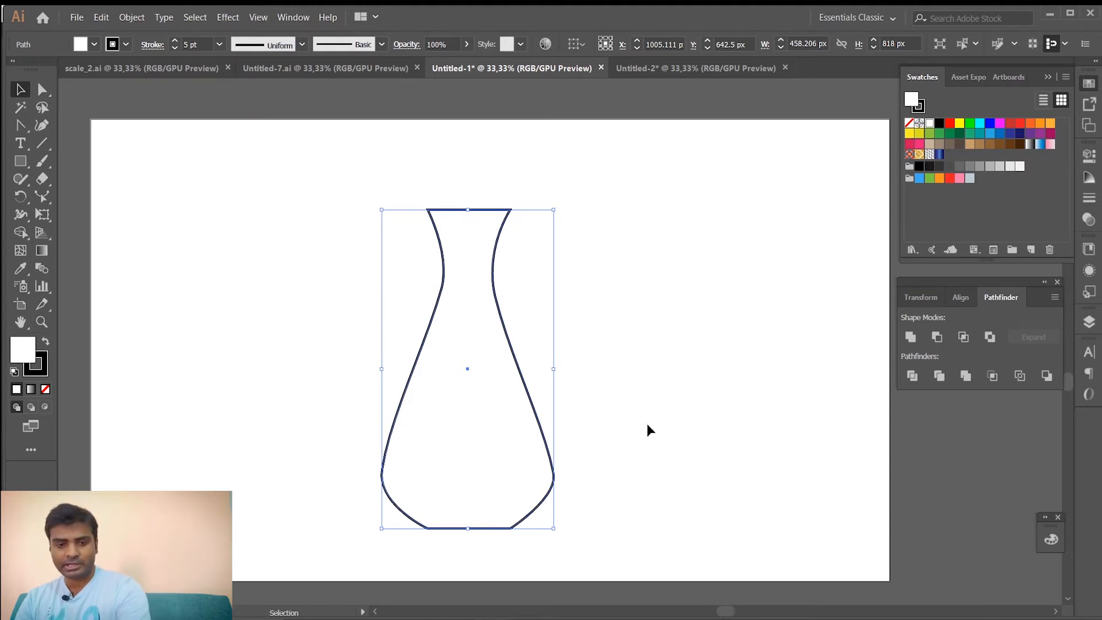
Delete the vase shape and draw a rectangle about 690 × 380 px near the middle of the artboard
key("Delete")
left_click_drag(38, 217, 129, 214)
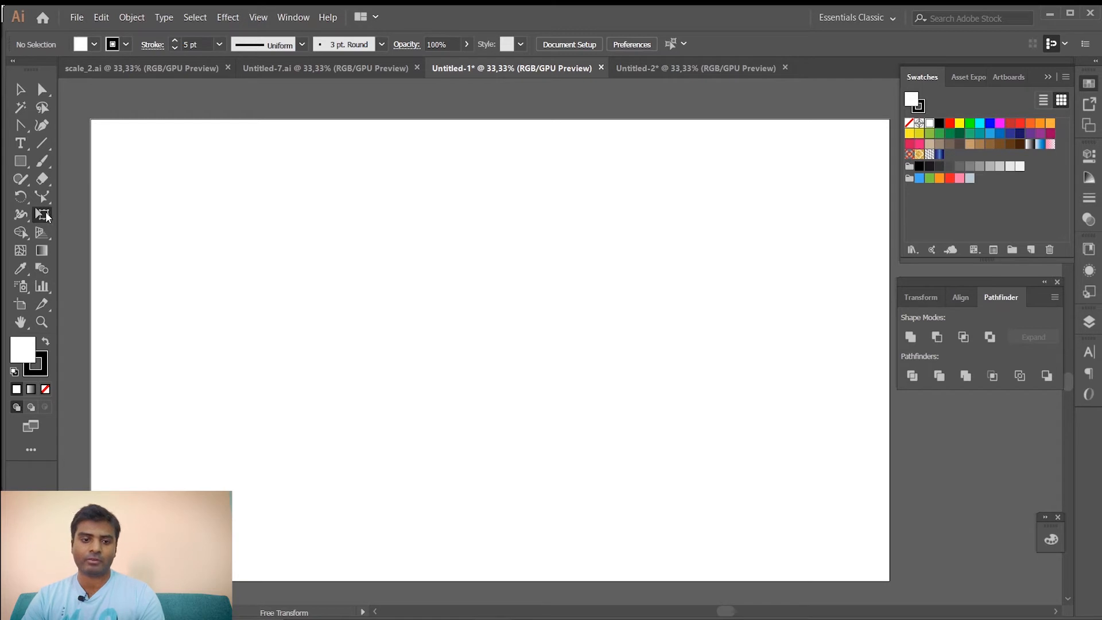
left_click_drag(40, 214, 190, 222)
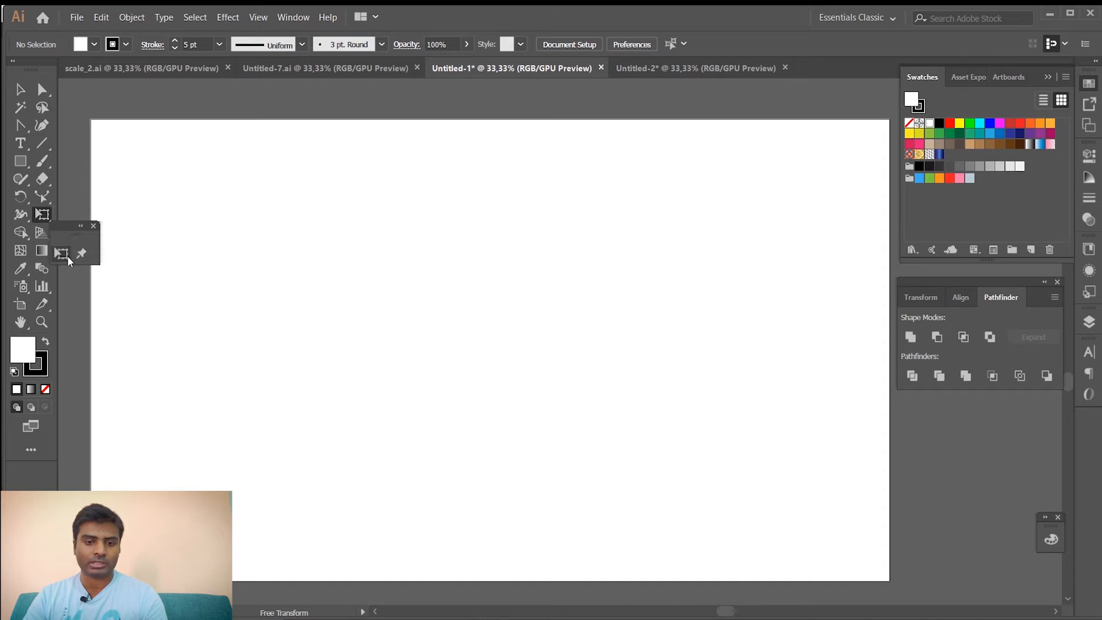
left_click(81, 226)
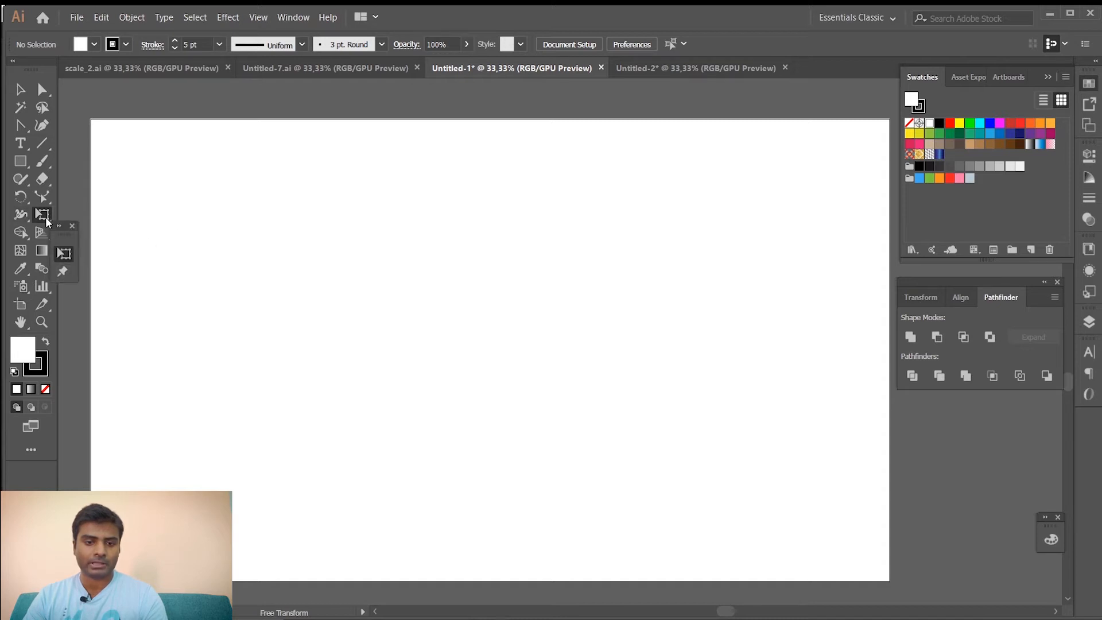
left_click(73, 225)
left_click(22, 163)
left_click_drag(302, 249, 562, 396)
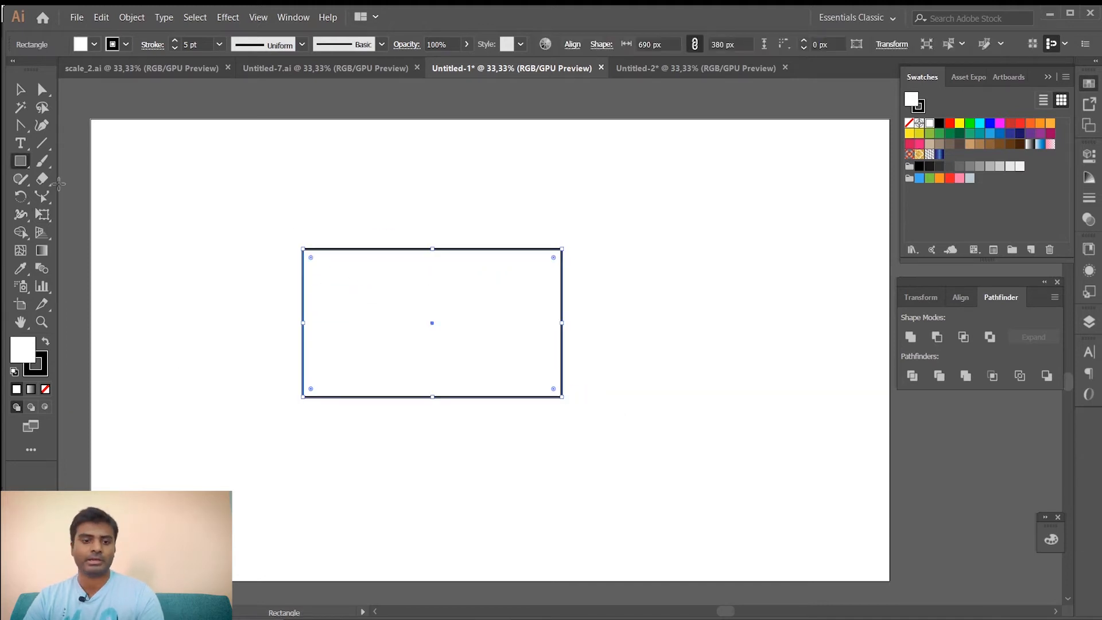
Enlarge the rectangle to about 781 × 499 px and tilt it slightly with Free Transform, leaving it deselected
left_click(43, 214)
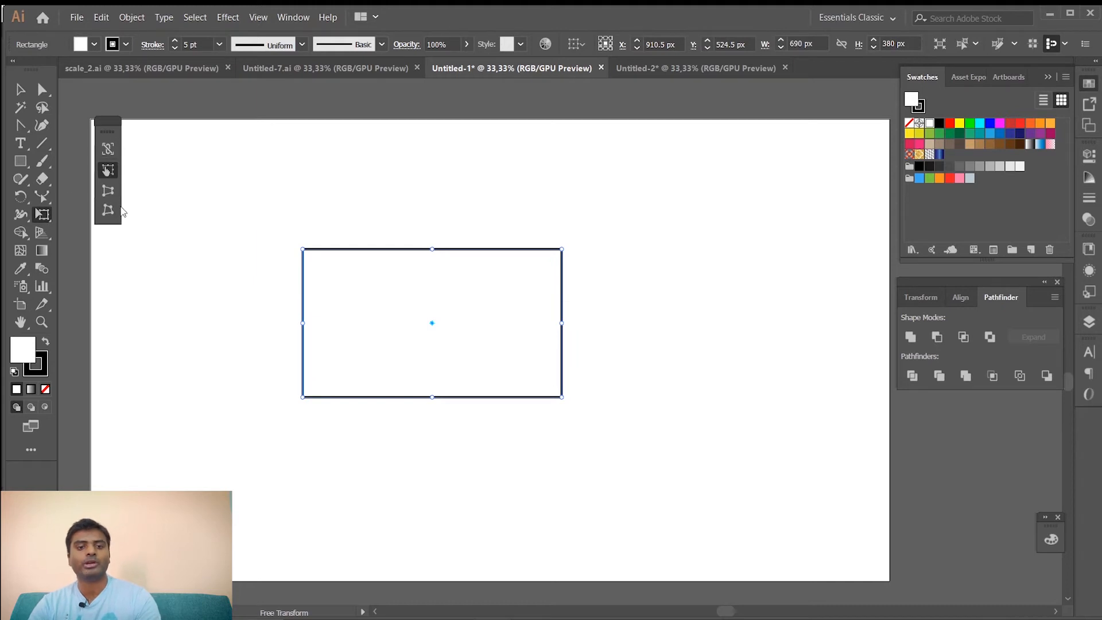
left_click(111, 150)
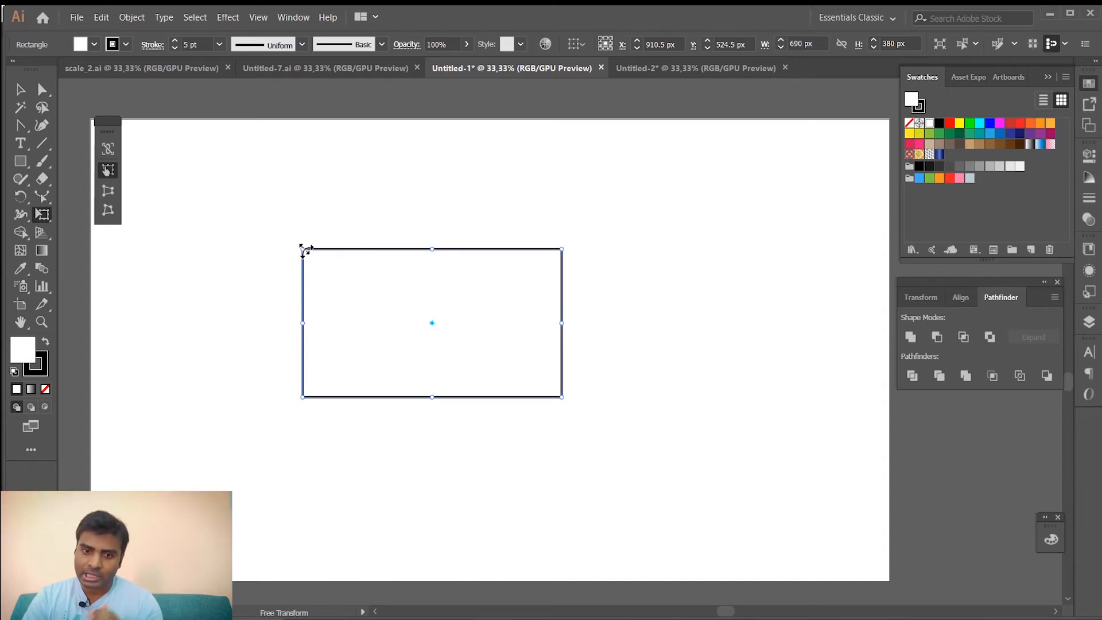
left_click_drag(305, 249, 278, 218)
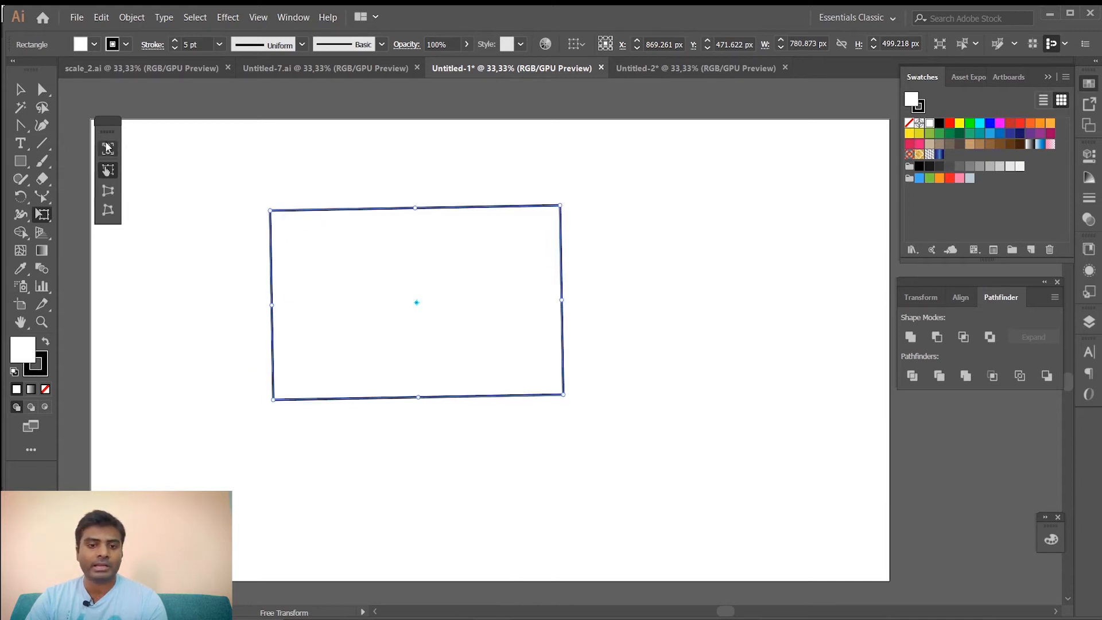
left_click(107, 149)
left_click_drag(263, 202, 584, 350)
left_click(21, 90)
left_click(181, 190)
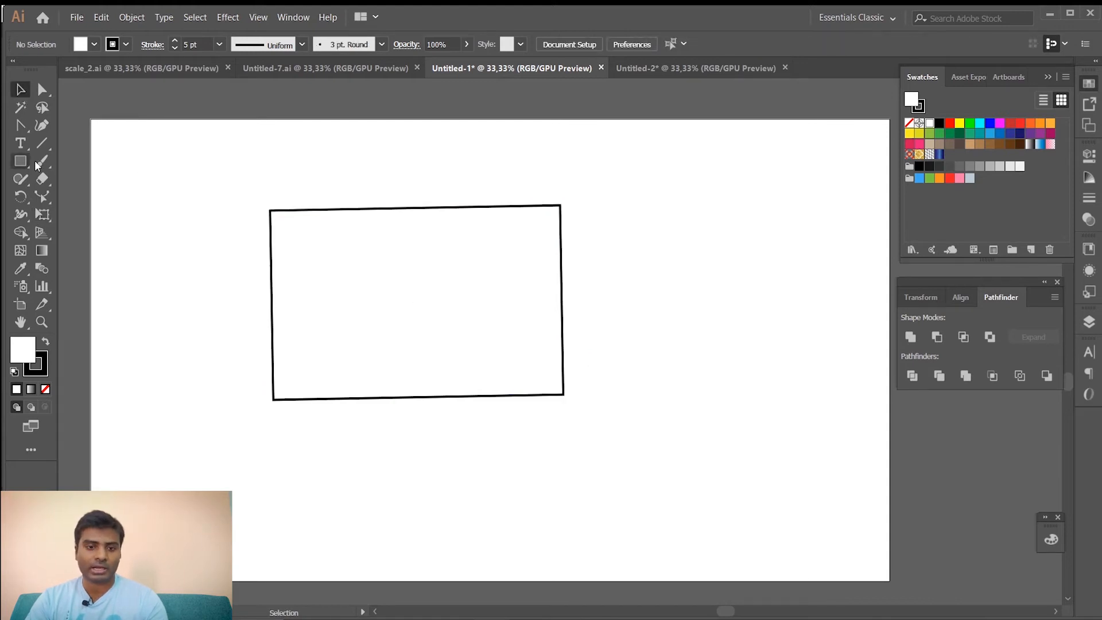
Try rotating the rectangle clockwise with the Selection tool, and undo the rotation
left_click(308, 209)
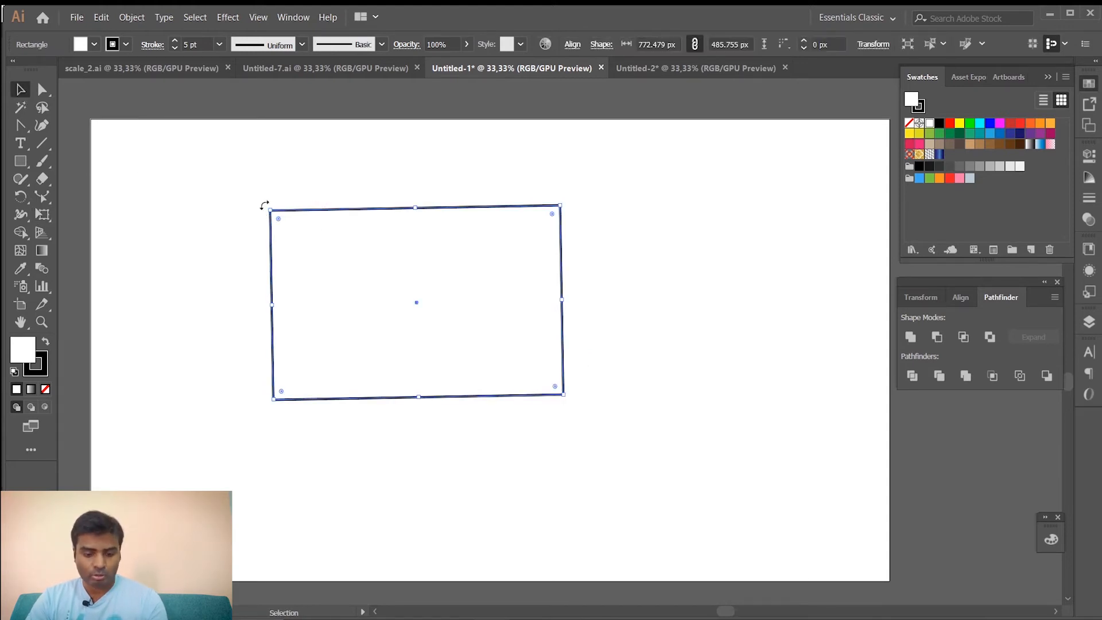
left_click_drag(265, 204, 379, 153)
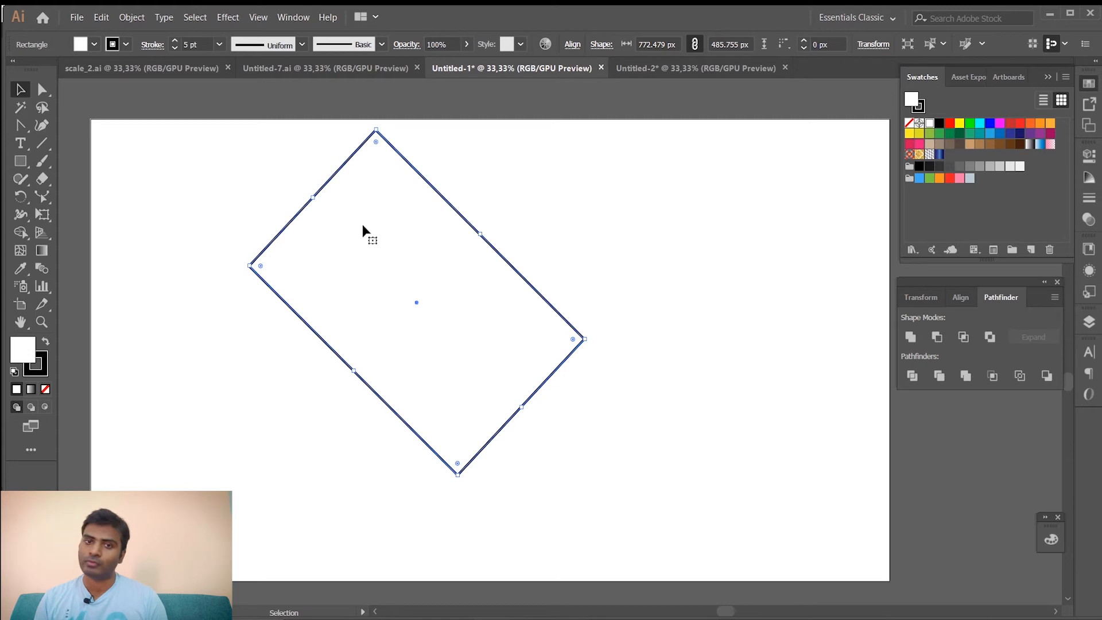
key("ctrl+z")
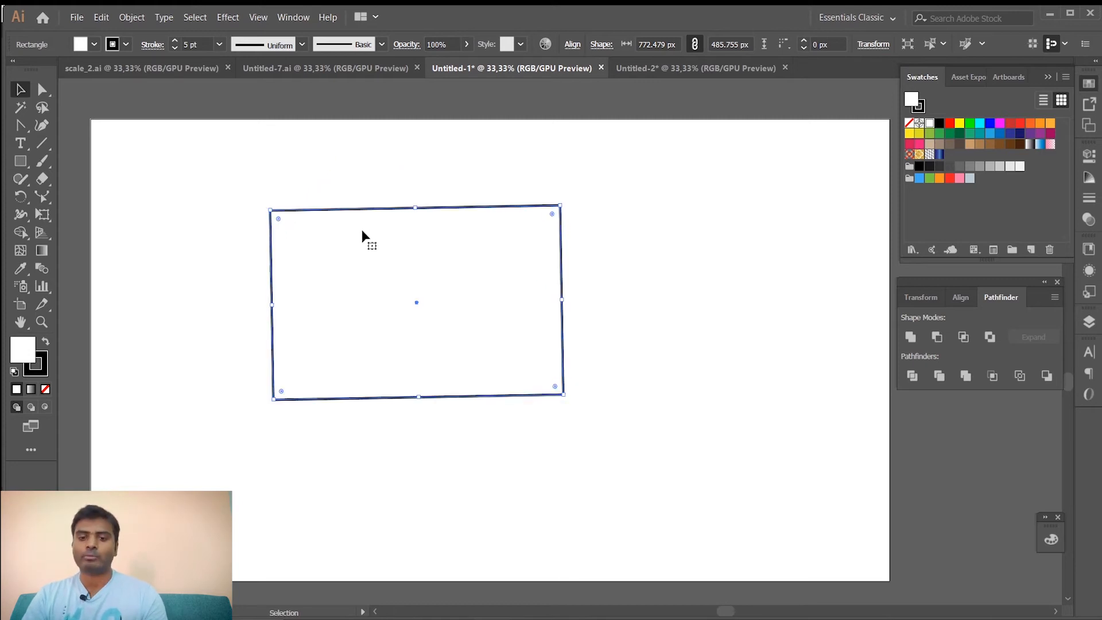
Turn the rectangle into a trapezoid with Perspective Distort, narrowing its upper edge and widening its base
left_click(44, 217)
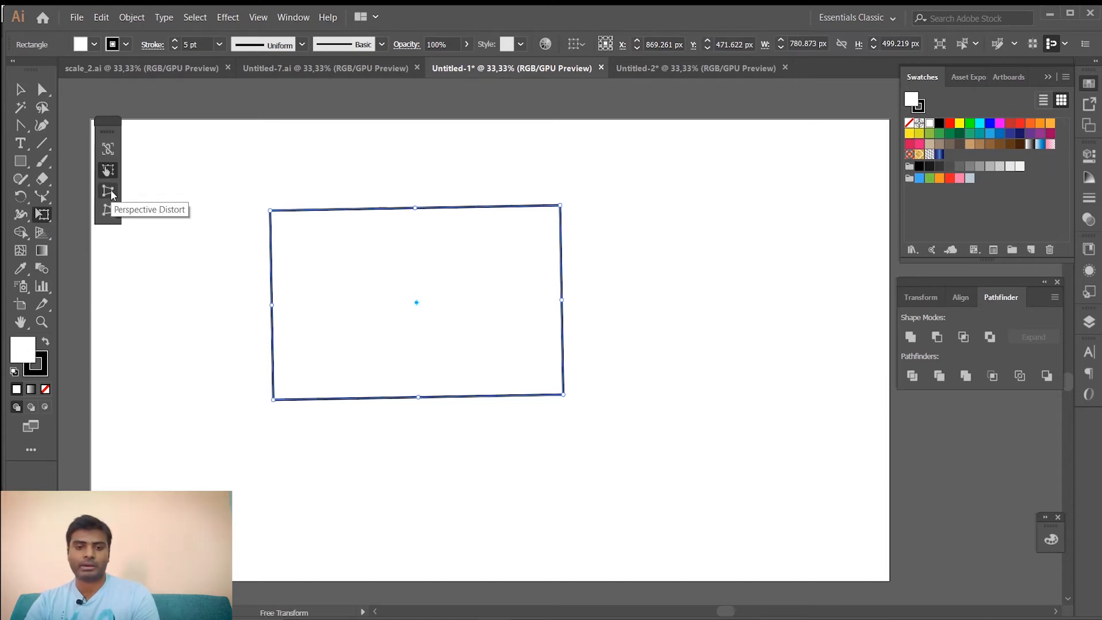
left_click(109, 192)
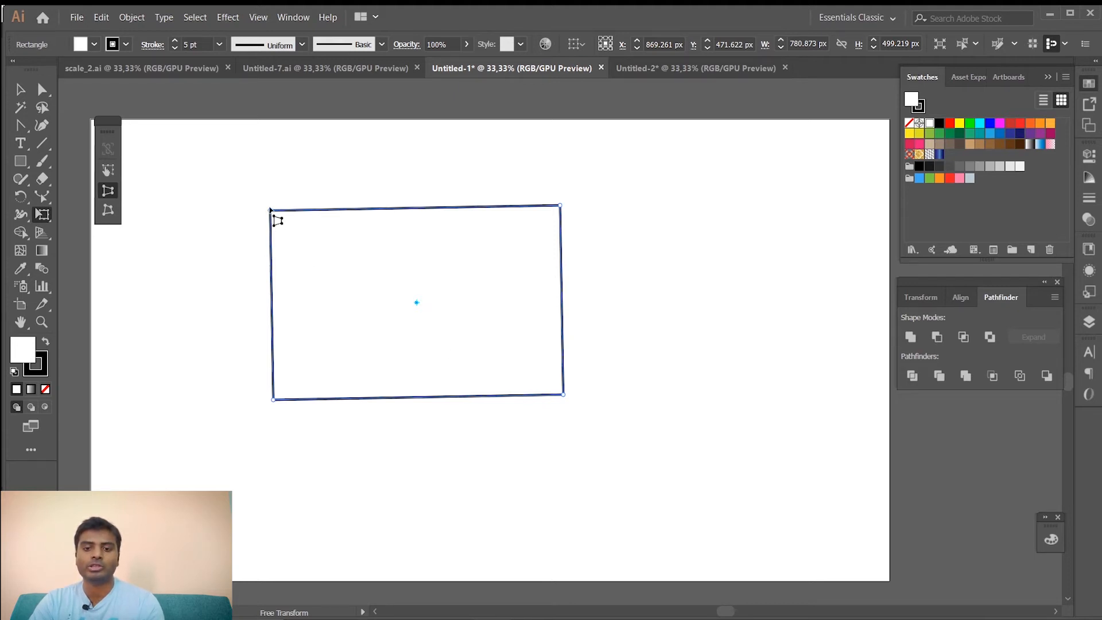
left_click_drag(270, 211, 381, 211)
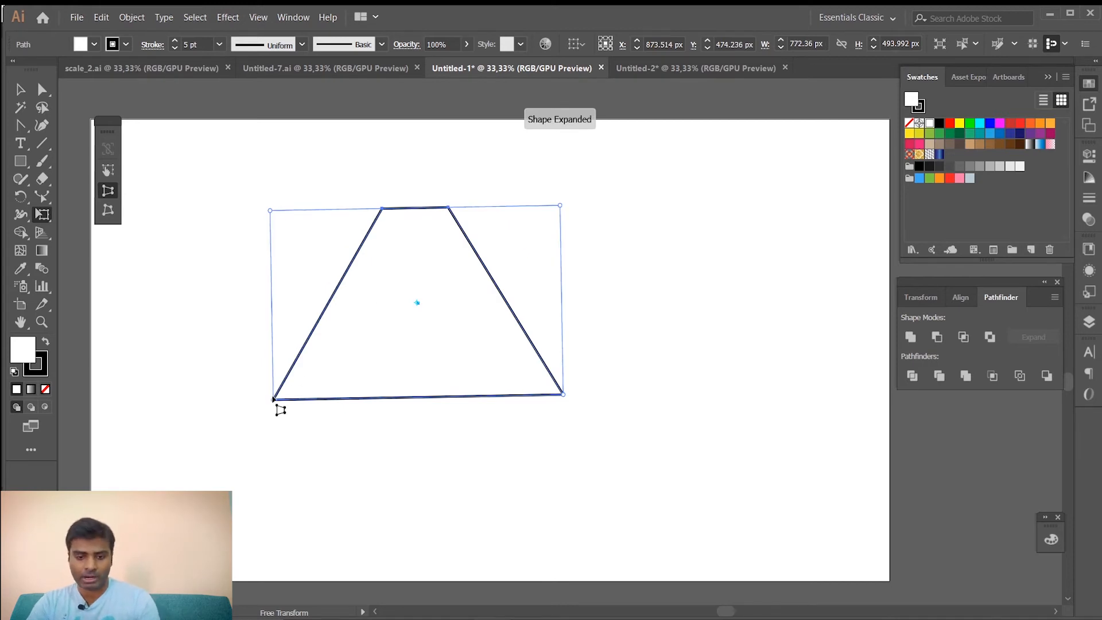
left_click_drag(273, 399, 209, 400)
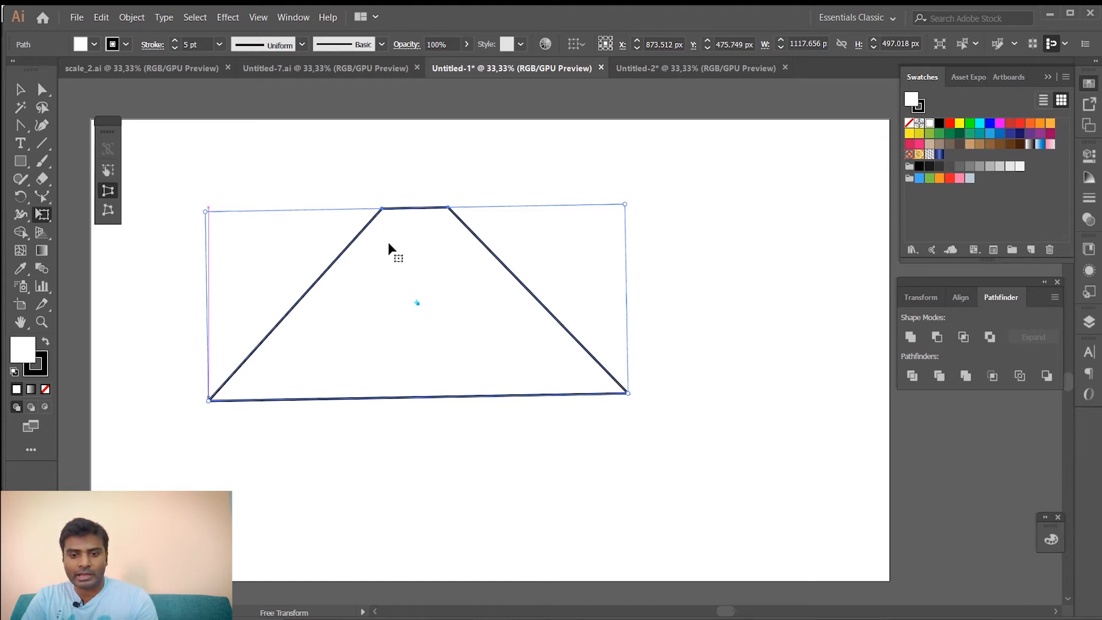
Delete the trapezoid and draw a rectangle about 732 × 469 px
left_click(20, 89)
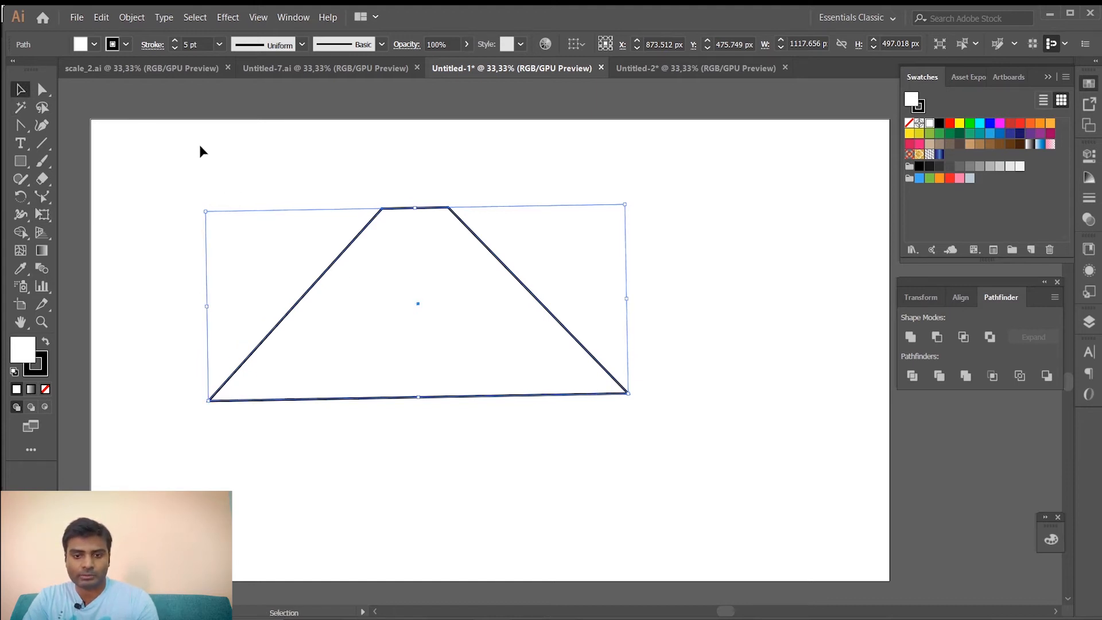
key("Delete")
left_click(21, 161)
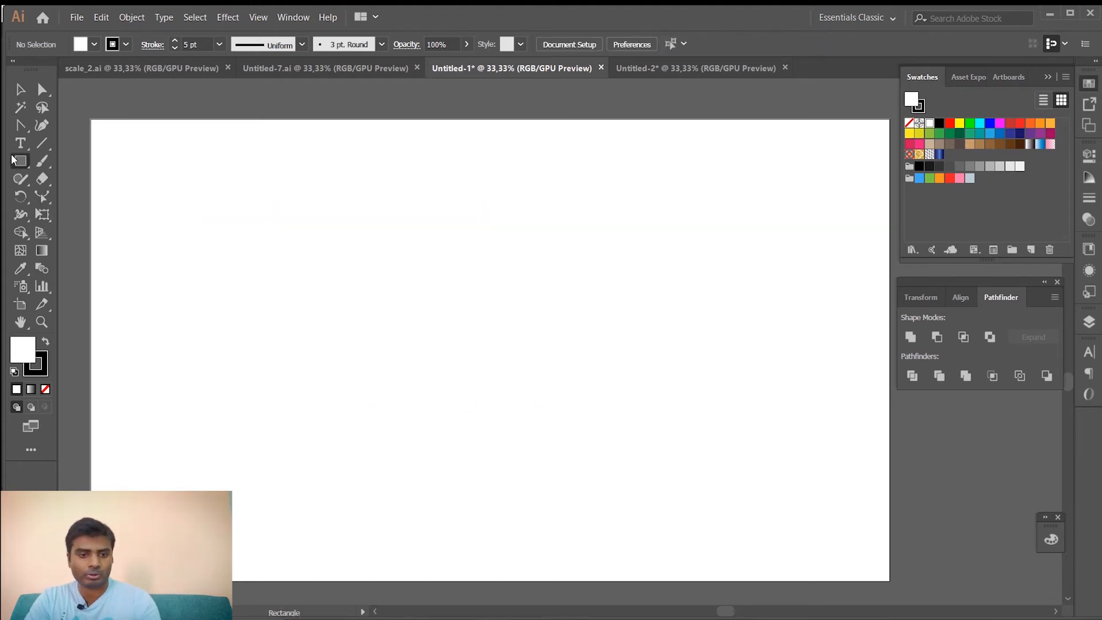
mouse_move(377, 241)
left_mouse_down()
mouse_move(654, 467)
mouse_move(653, 423)
left_mouse_up()
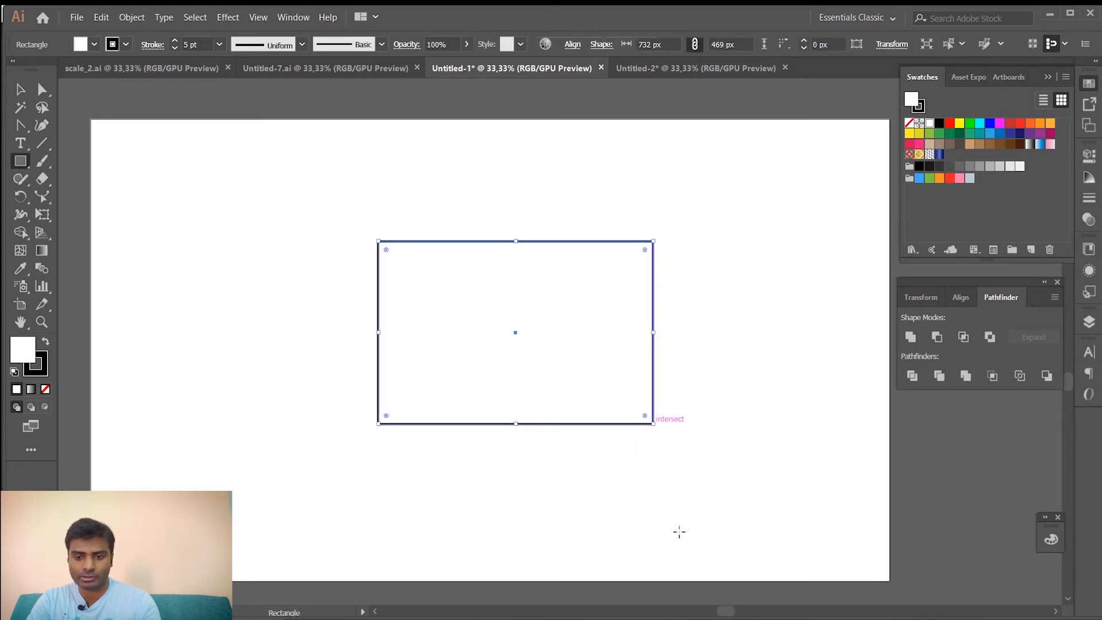
Move the rectangle's four corners individually with Free Distort to form an irregular quadrilateral, and rotate it counter-clockwise with Constrain on
left_click(42, 214)
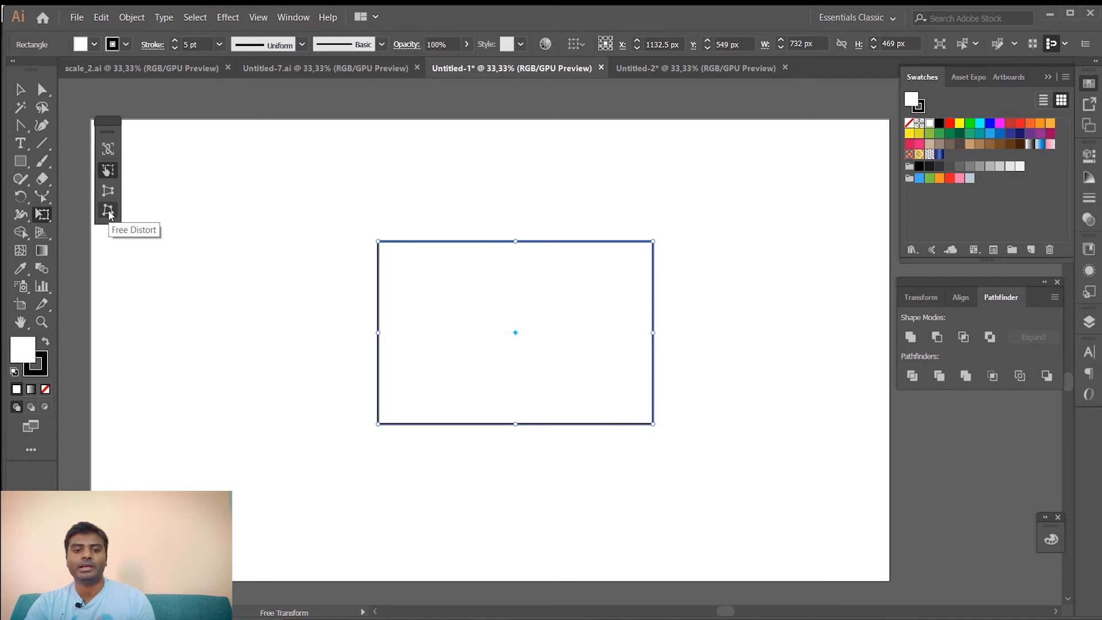
left_click(108, 212)
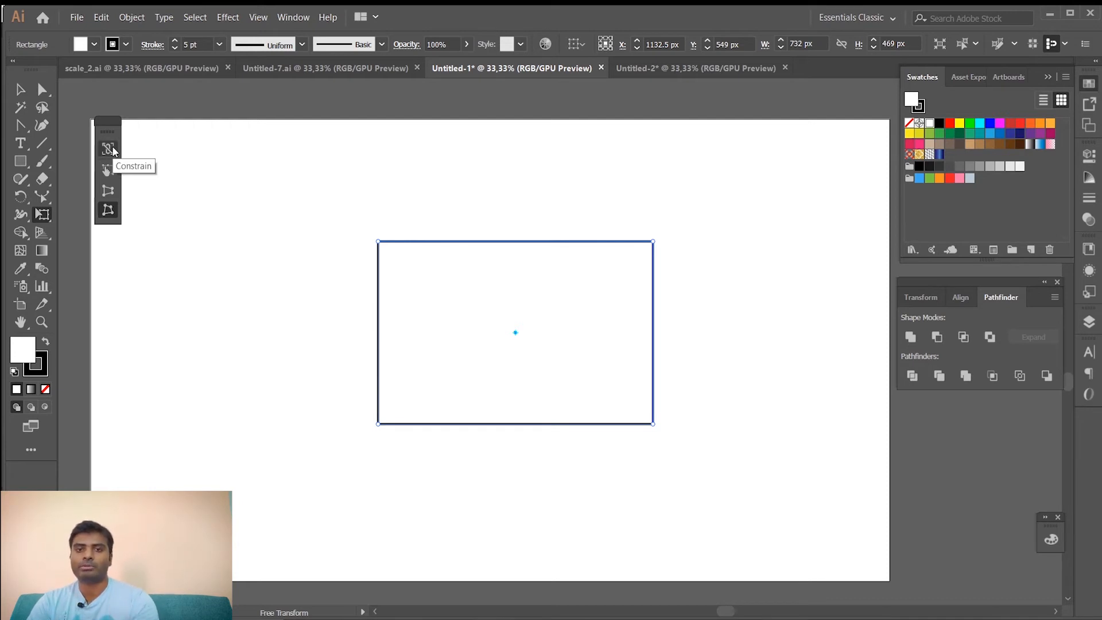
left_click(108, 211)
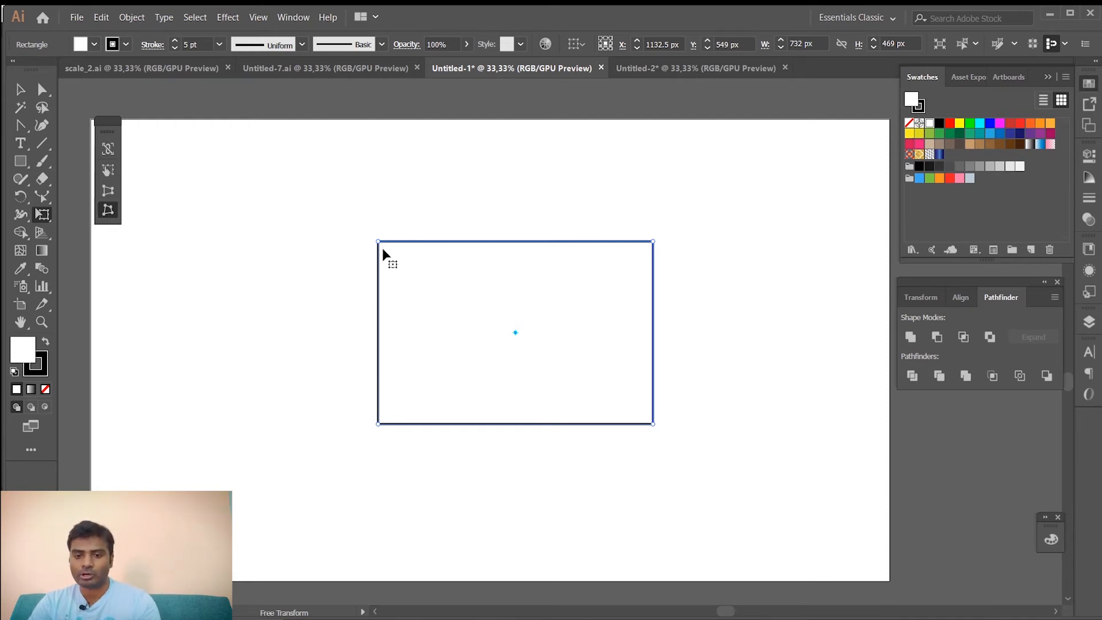
left_click_drag(381, 244, 443, 287)
left_click_drag(652, 242, 532, 201)
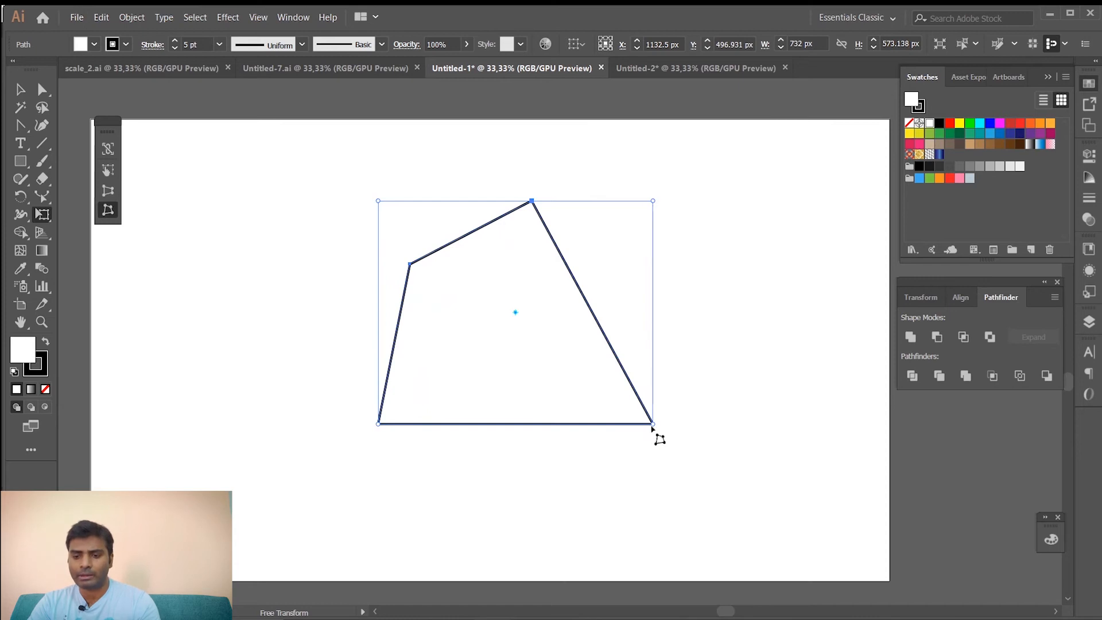
left_click_drag(635, 428, 547, 435)
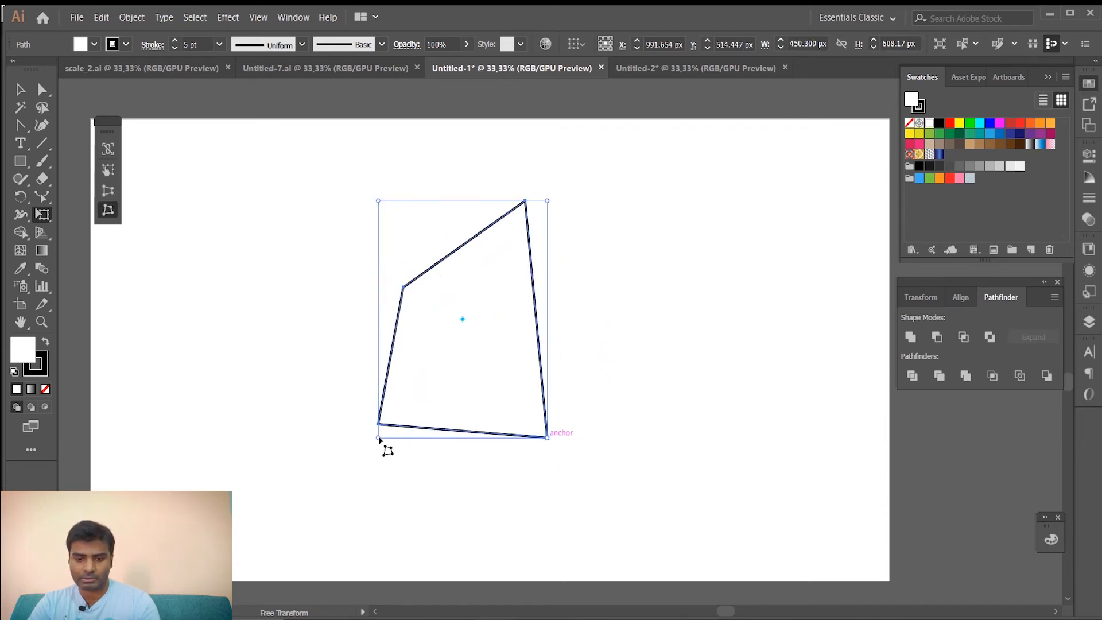
left_click_drag(379, 437, 304, 364)
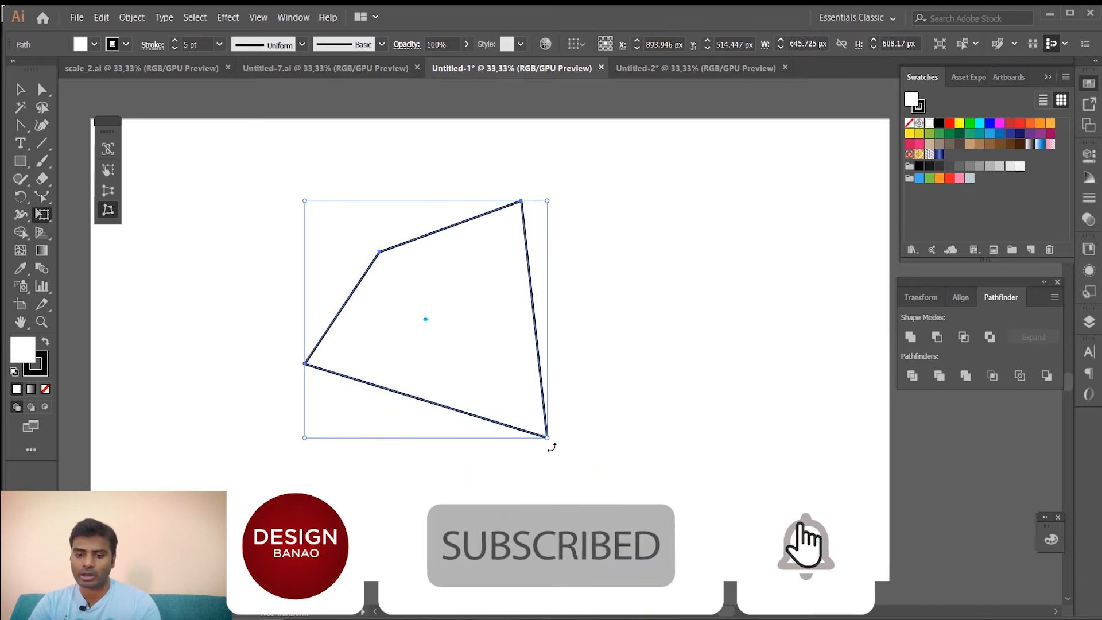
mouse_move(552, 444)
left_mouse_down()
mouse_move(467, 467)
mouse_move(500, 476)
mouse_move(580, 390)
mouse_move(556, 429)
mouse_move(467, 475)
mouse_move(315, 442)
mouse_move(553, 437)
left_mouse_up()
left_click(108, 149)
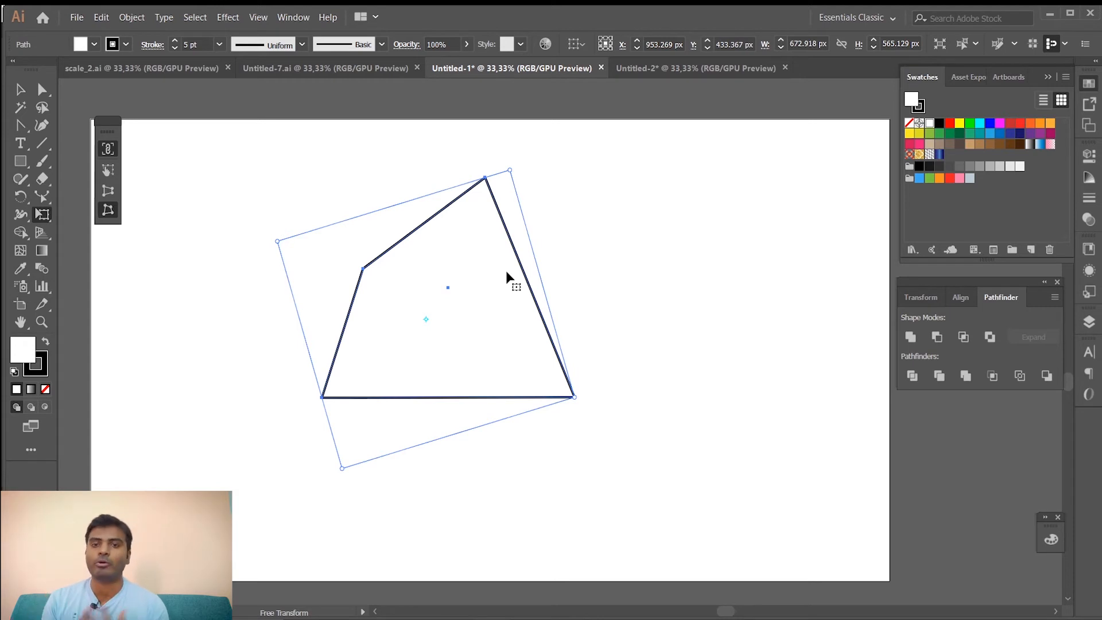
Delete the quadrilateral and draw a rectangle about 562 × 693 px standing on the artboard's lower edge
left_click(20, 89)
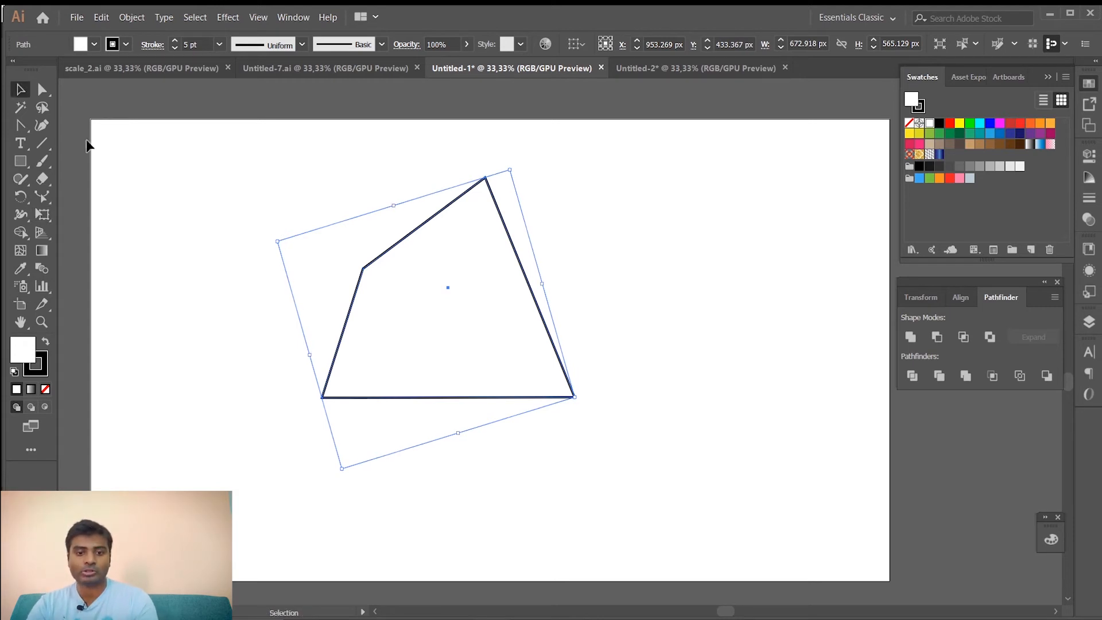
left_click(224, 195)
left_click(548, 365)
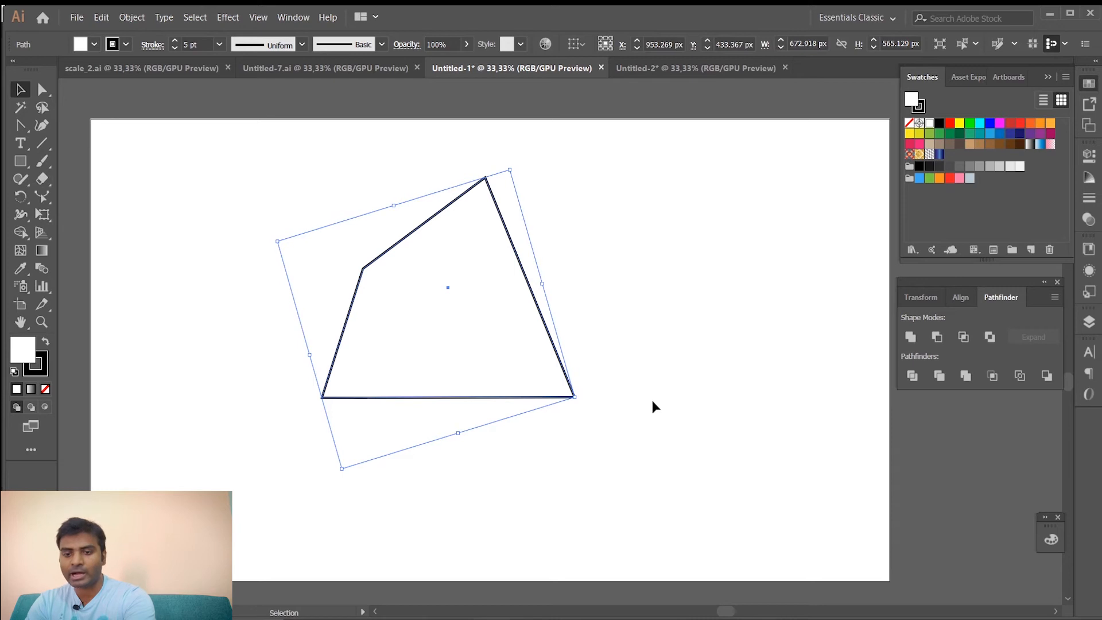
left_click(652, 401)
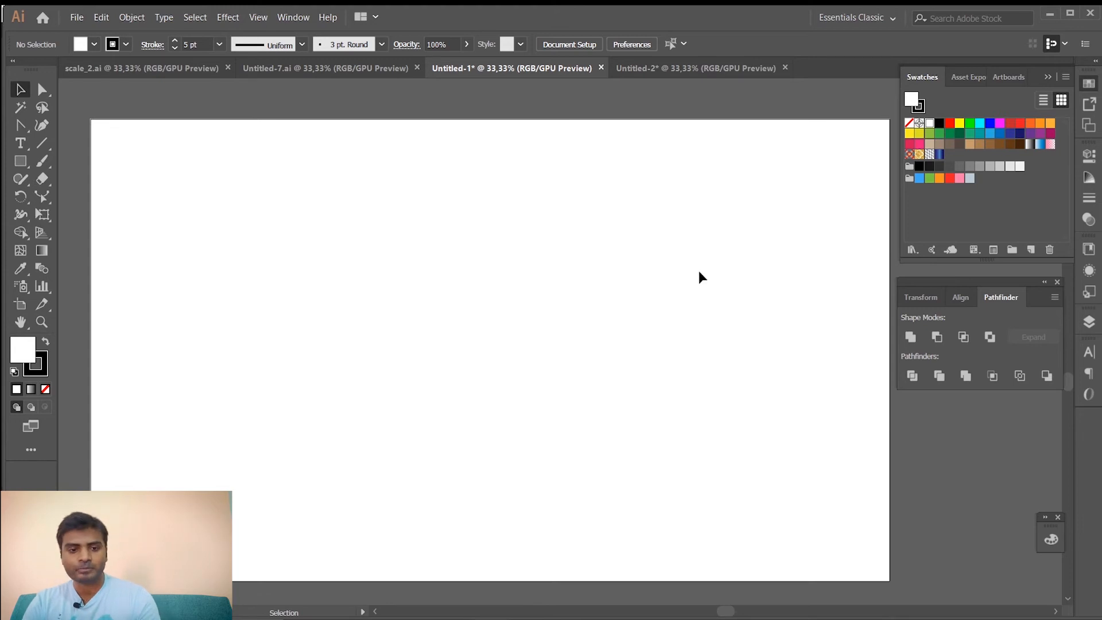
left_click(20, 161)
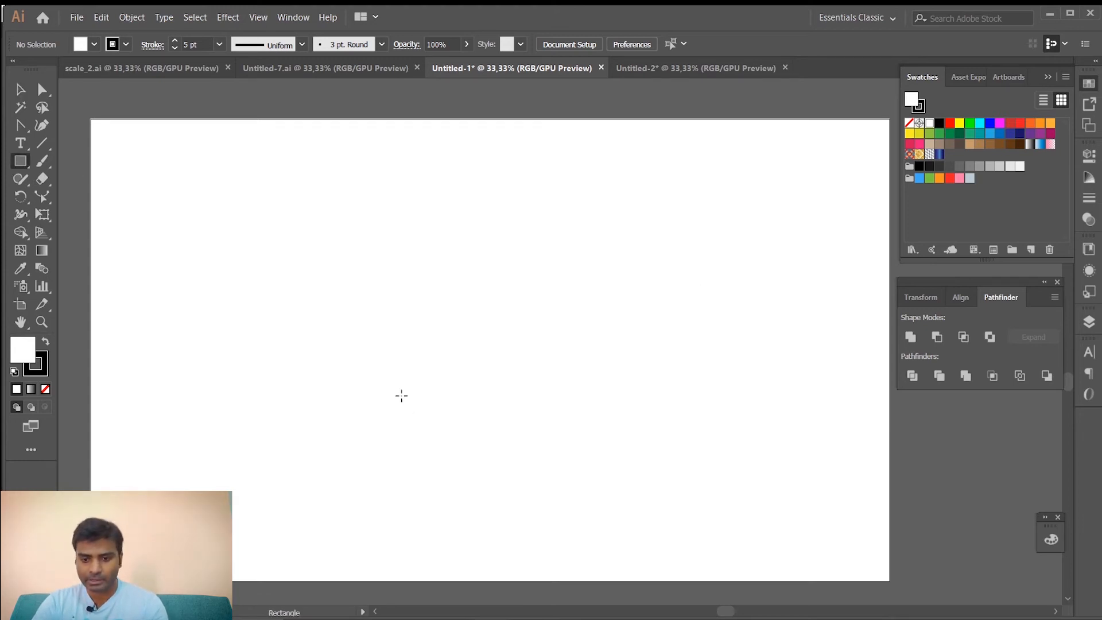
left_click_drag(387, 311, 598, 581)
left_click(20, 89)
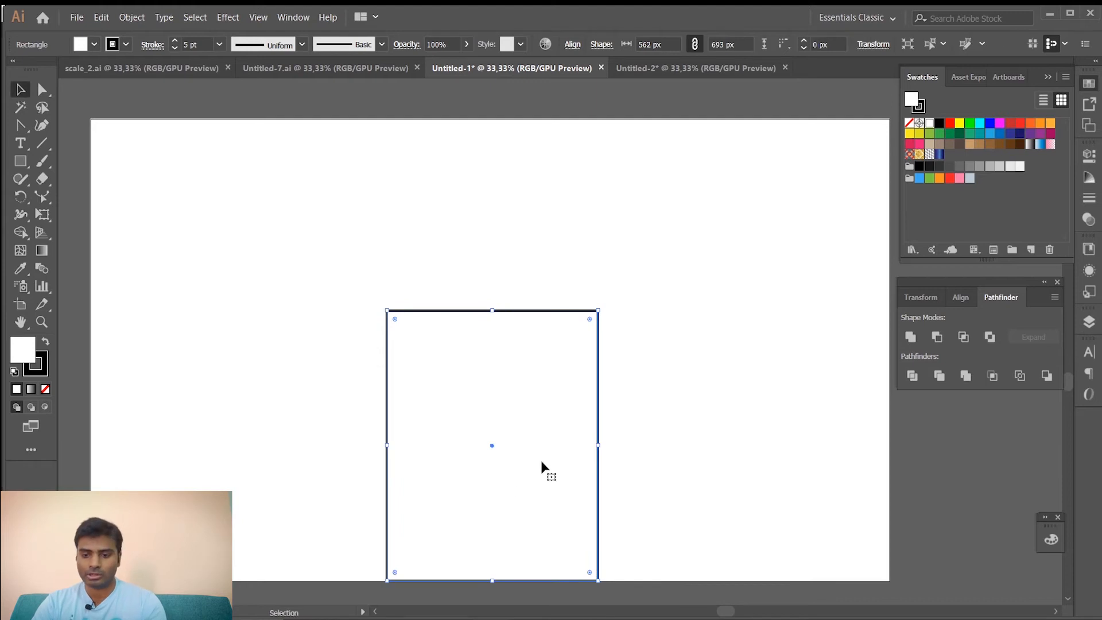
Make a smaller copy of the rectangle, about 418 × 515 px, centred inside the original
key("a")
key("v")
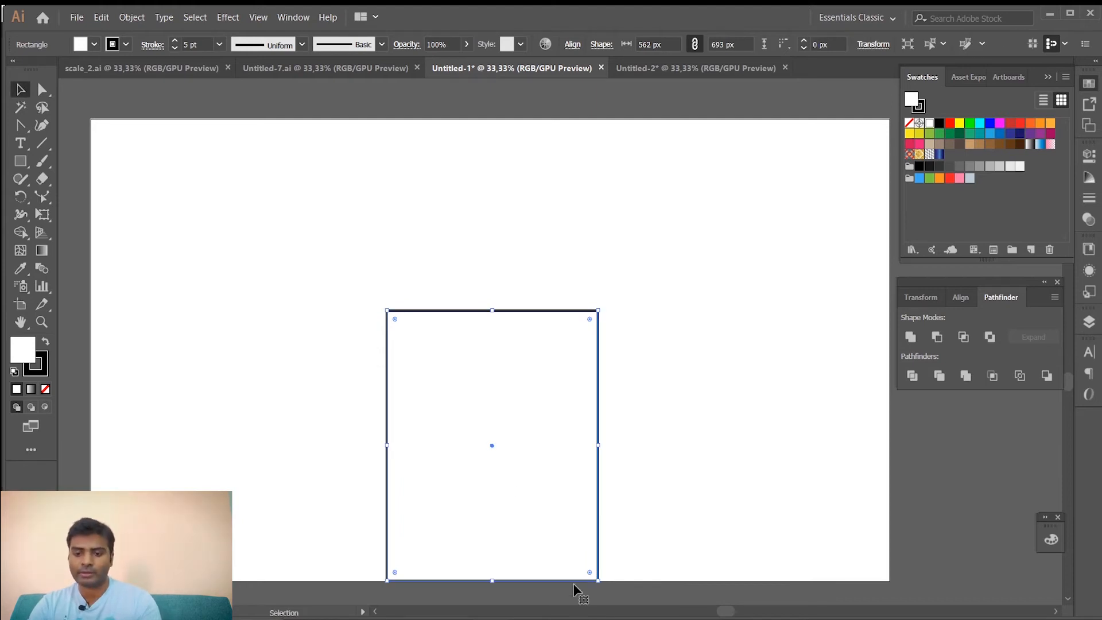
left_click_drag(598, 580, 579, 566)
left_click_drag(572, 560, 572, 559)
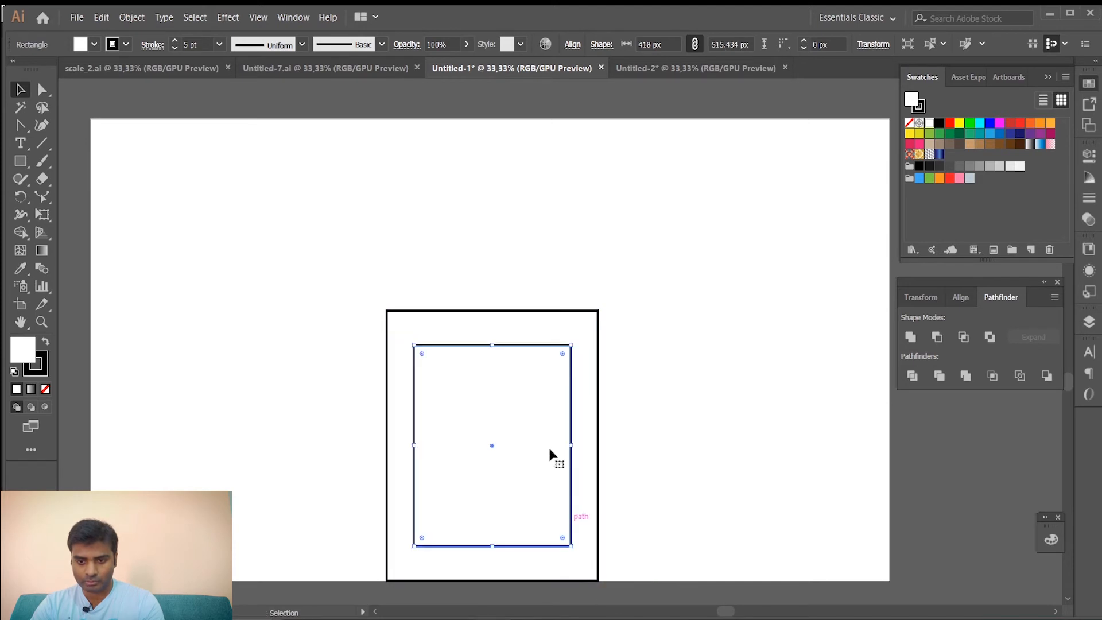
Move the inner rectangle down to the base of the larger one and deselect it
left_click_drag(505, 346, 504, 378)
left_click(689, 446)
left_click(492, 376)
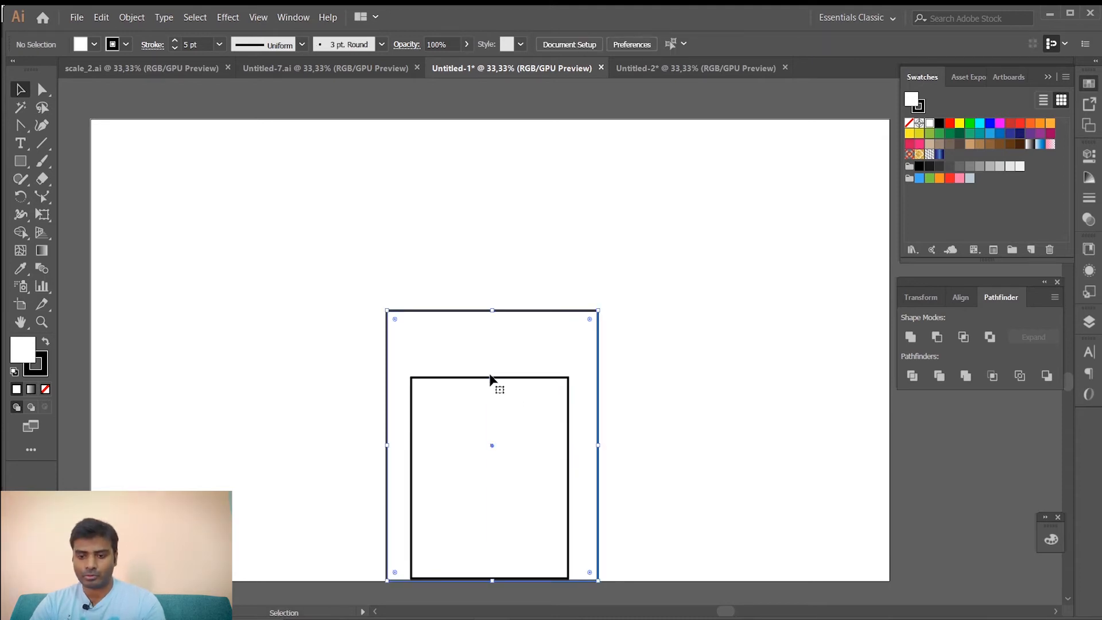
left_click(491, 381)
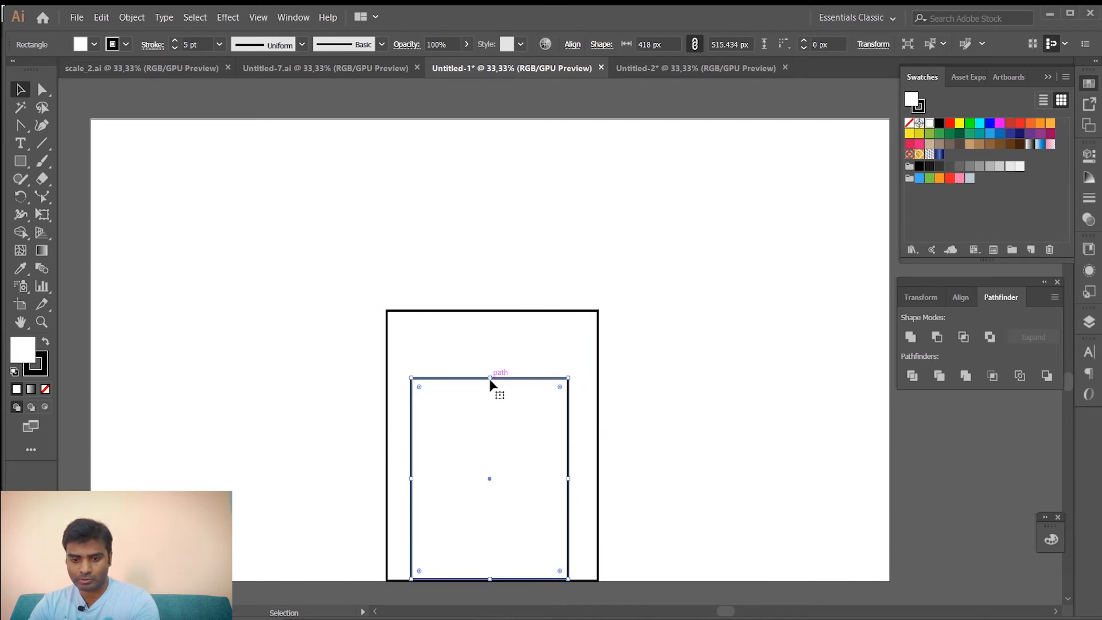
left_click(653, 388)
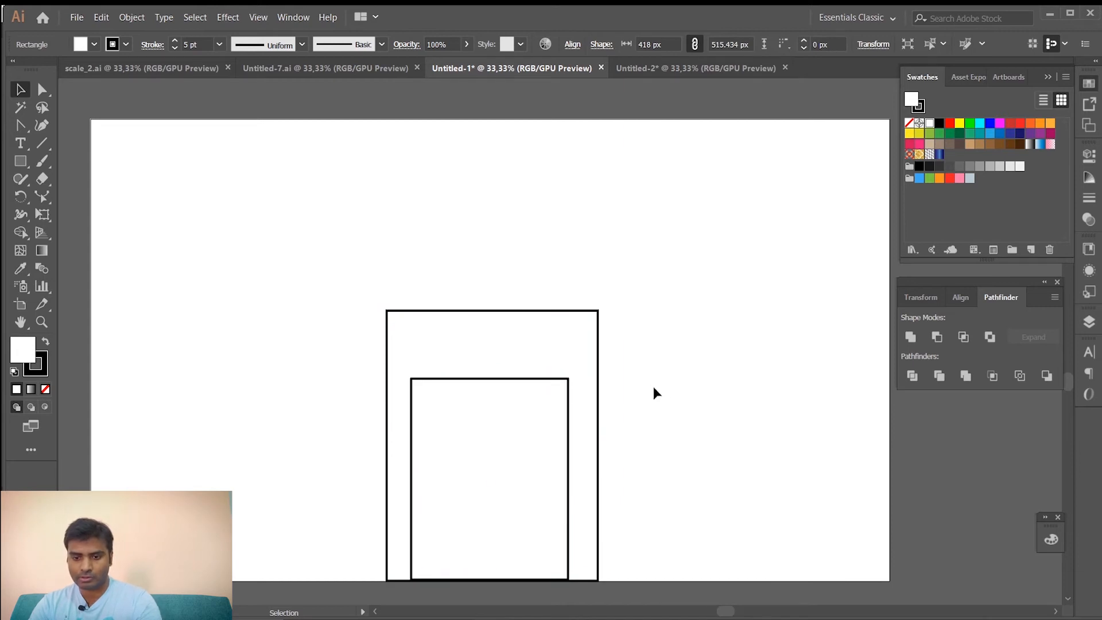
left_click(494, 379)
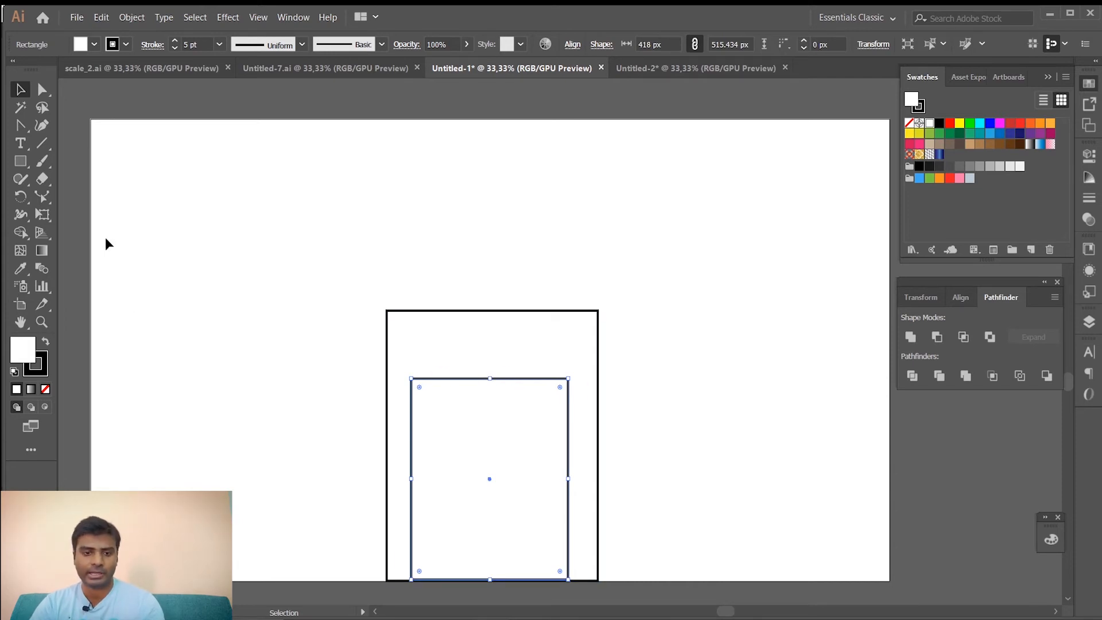
left_click(42, 198)
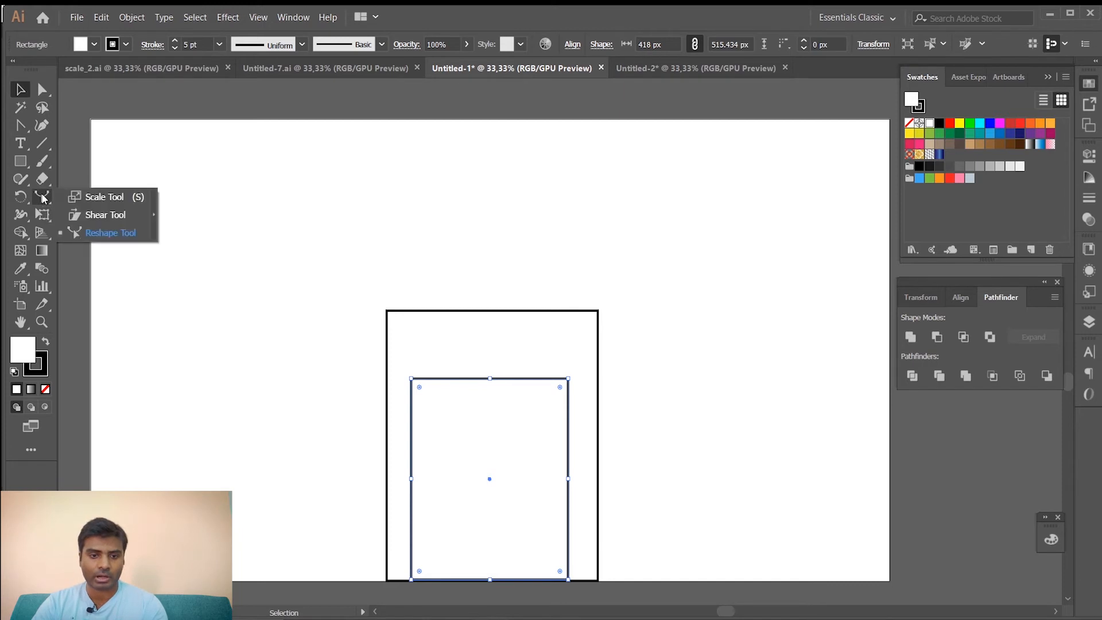
left_click(43, 200)
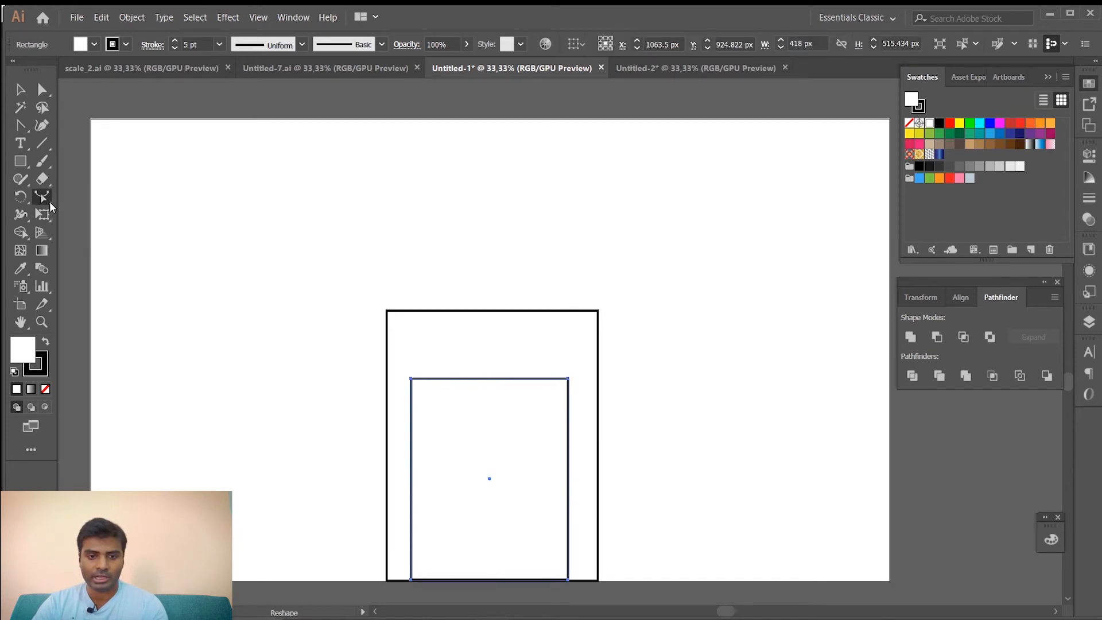
left_click(20, 89)
left_click(325, 280)
left_click(492, 379)
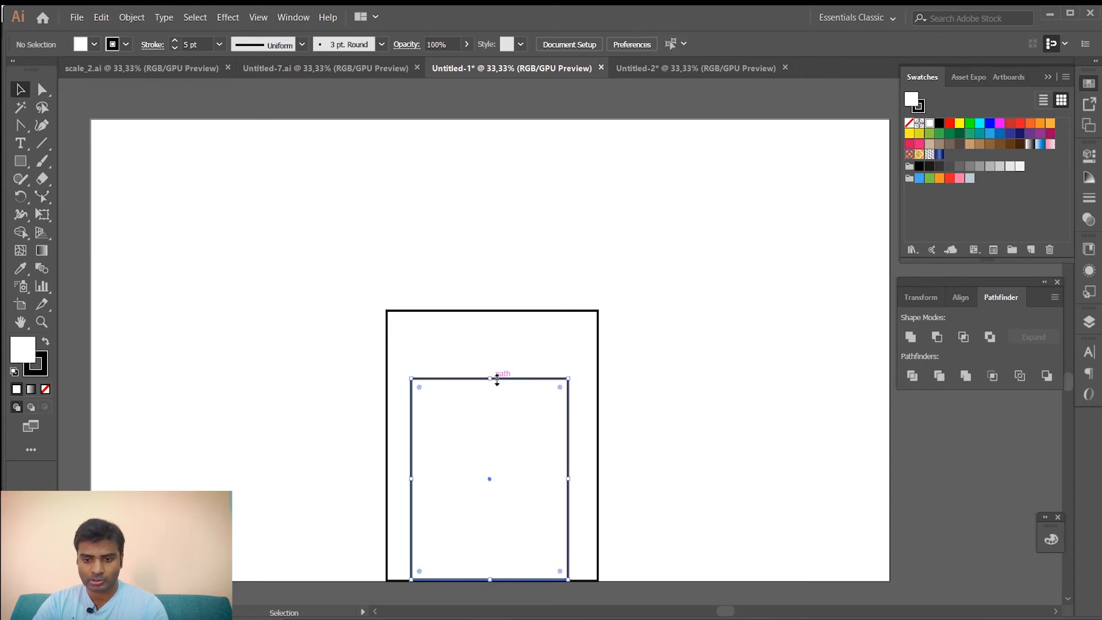
Lock the large outer rectangle so that only the inner rectangle can be edited
left_click(487, 311)
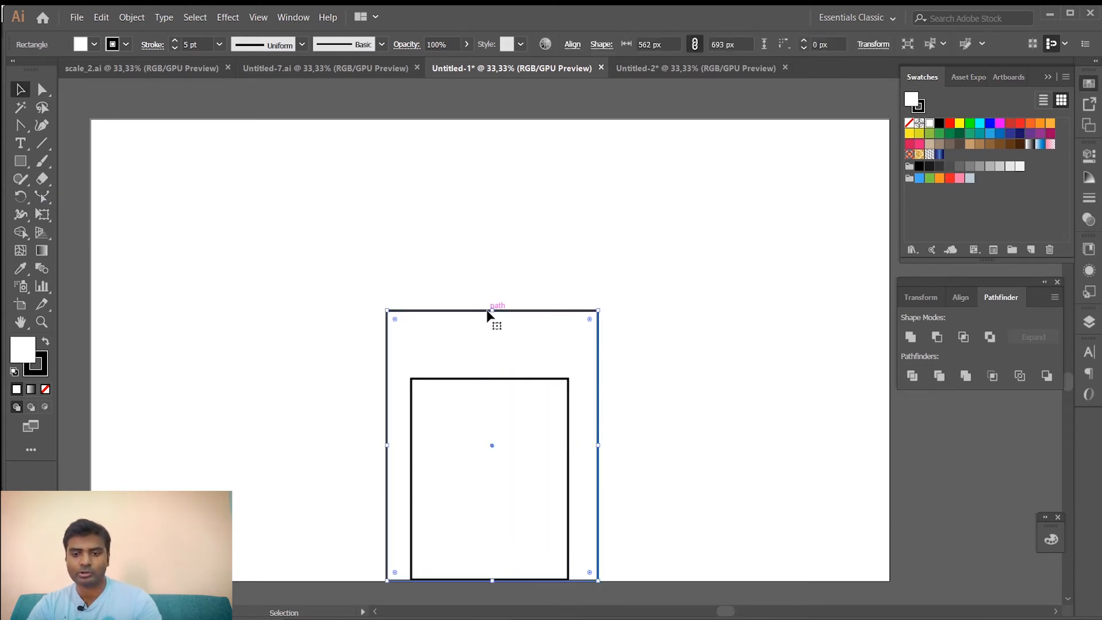
key("a")
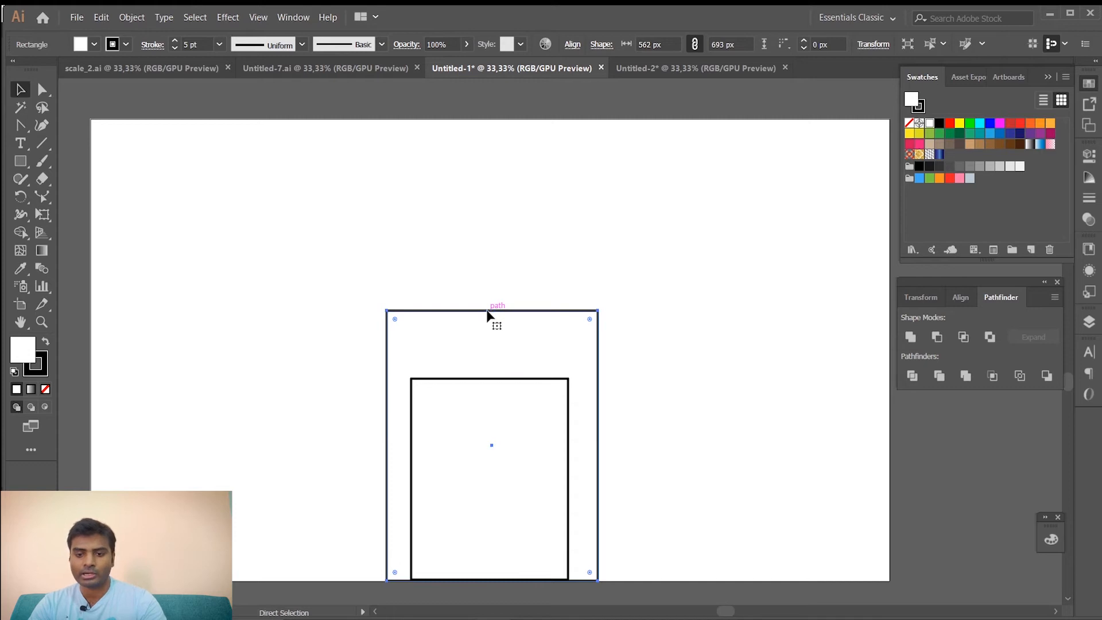
key("ctrl+2")
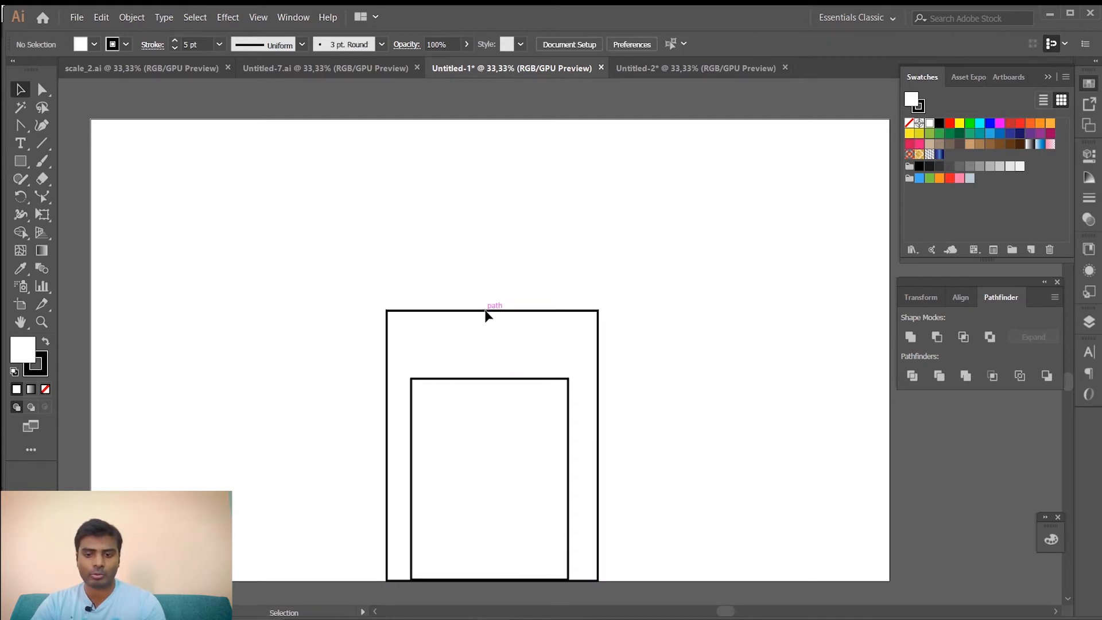
Curve the inner rectangle's top edge into a shallow arch with the Reshape tool, pulling its midpoint up to about Y 576 px
left_click(494, 378)
left_click(44, 89)
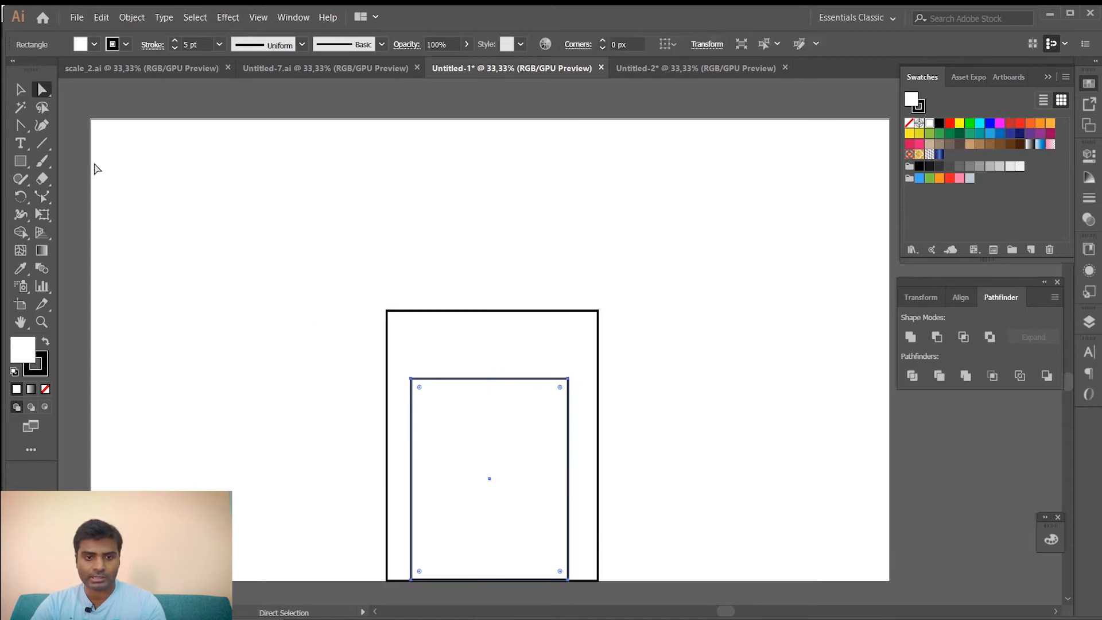
left_click_drag(464, 359, 532, 415)
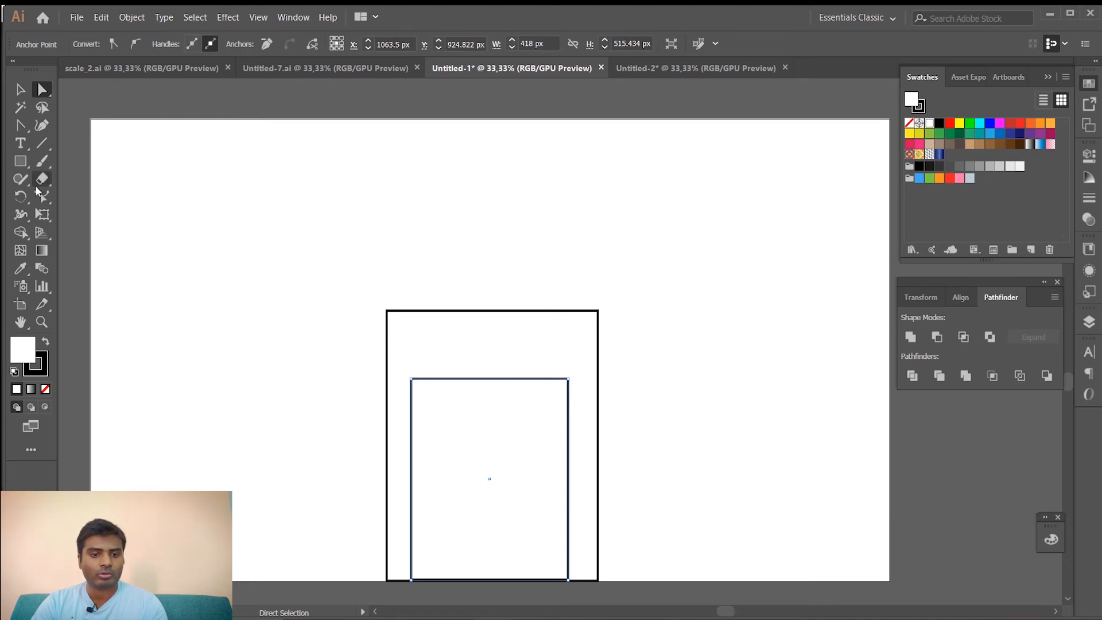
left_click(42, 198)
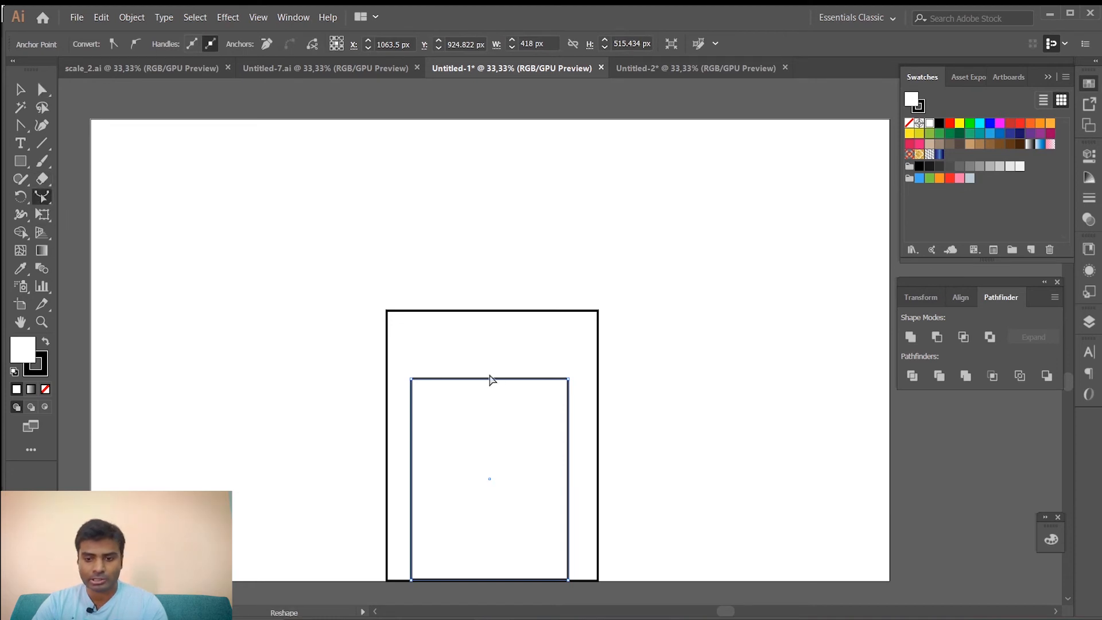
left_click_drag(486, 380, 488, 343)
Round the arch shape's two upper corners by about 212.66 px into a semicircular top and deselect the shape
left_click(42, 89)
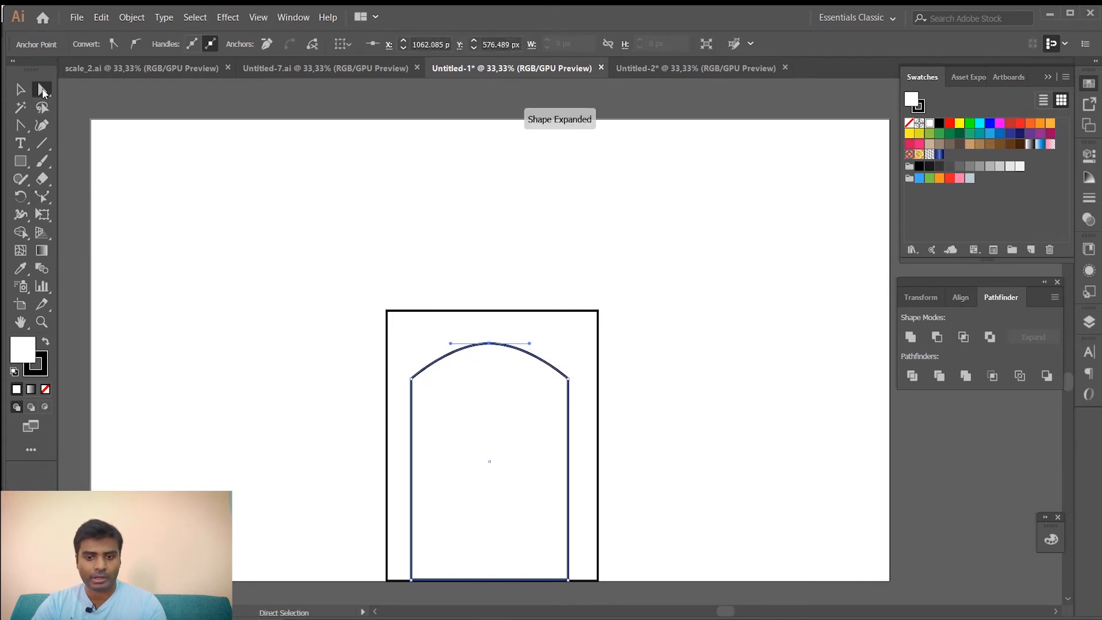
left_click_drag(407, 347, 582, 487)
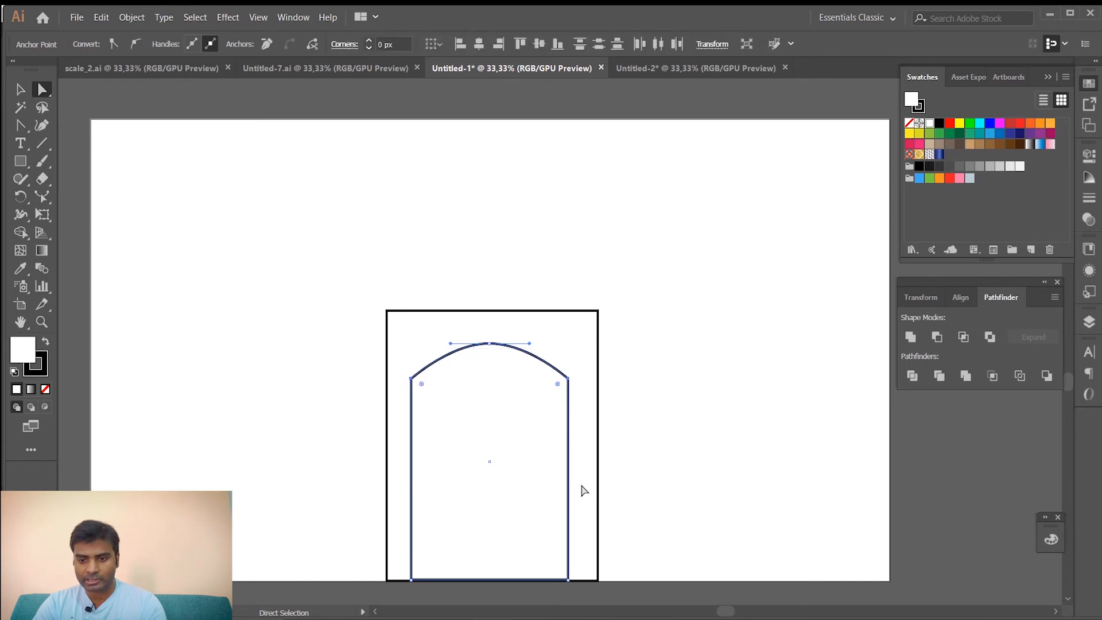
left_click_drag(558, 385, 466, 441)
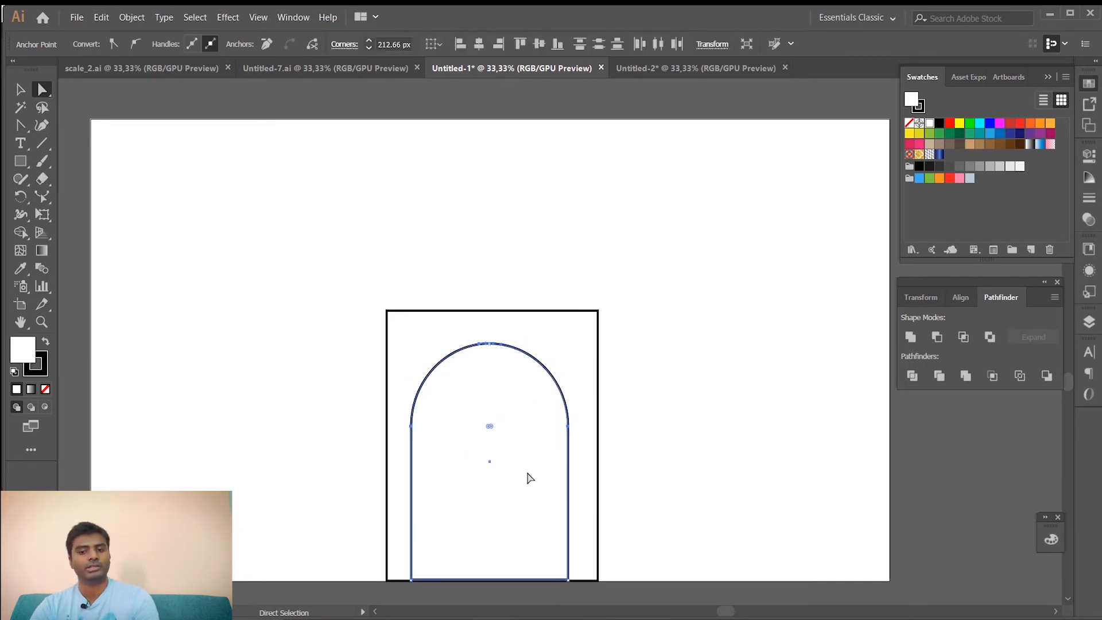
left_click(20, 89)
left_click(227, 275)
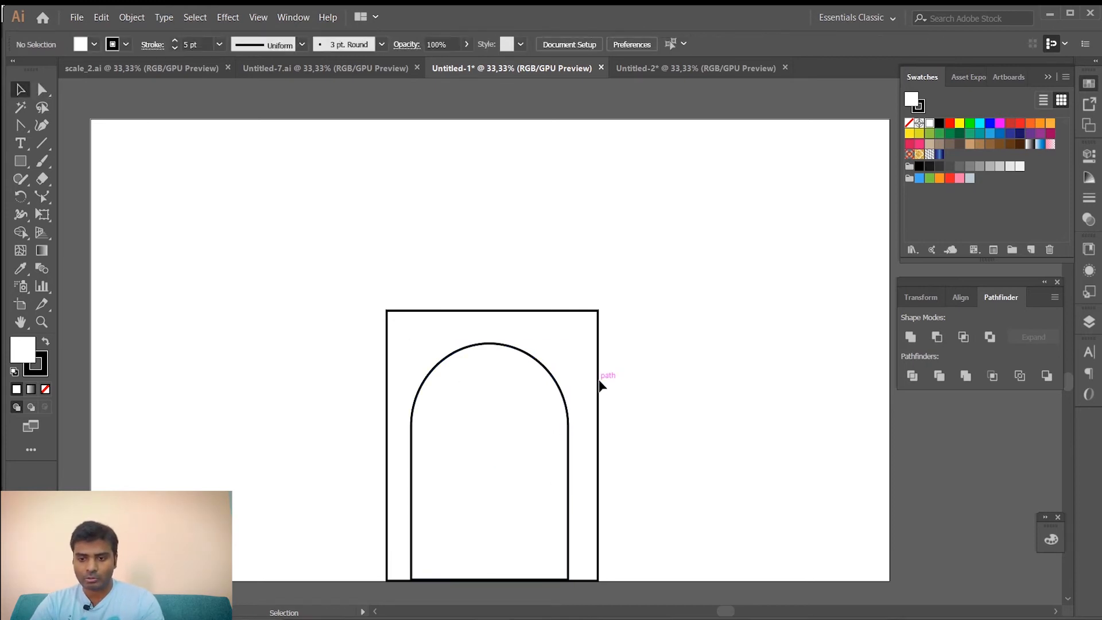
Draw a narrow rectangle about 173 × 344 px inside the arch, standing on its base, and deselect it
left_click(21, 161)
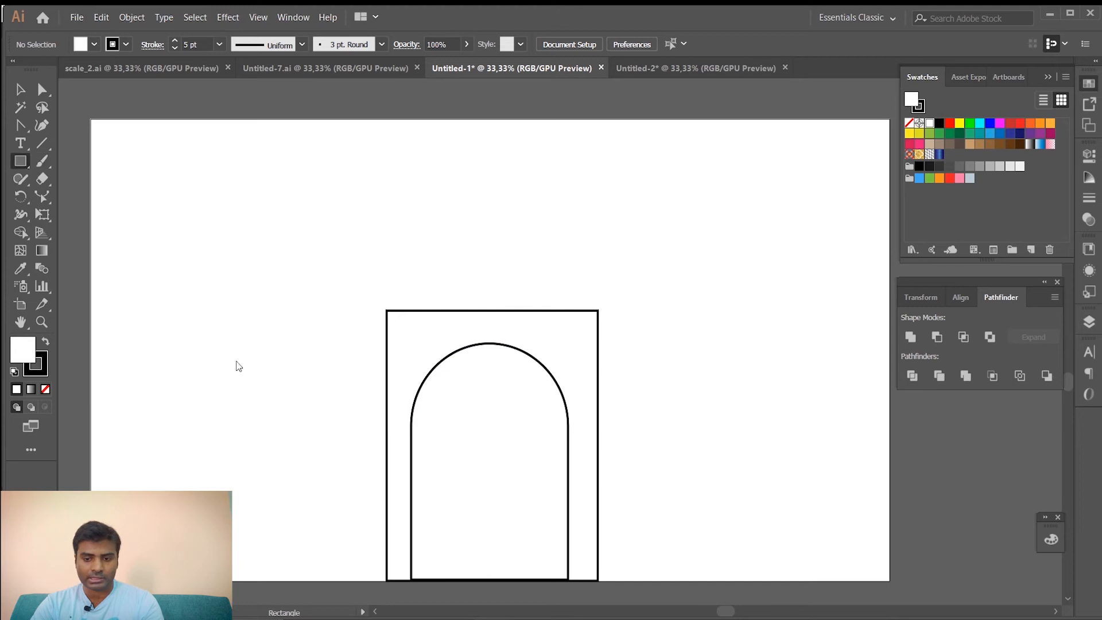
left_click_drag(462, 442, 527, 576)
left_click(20, 89)
left_click(240, 311)
left_click(498, 452)
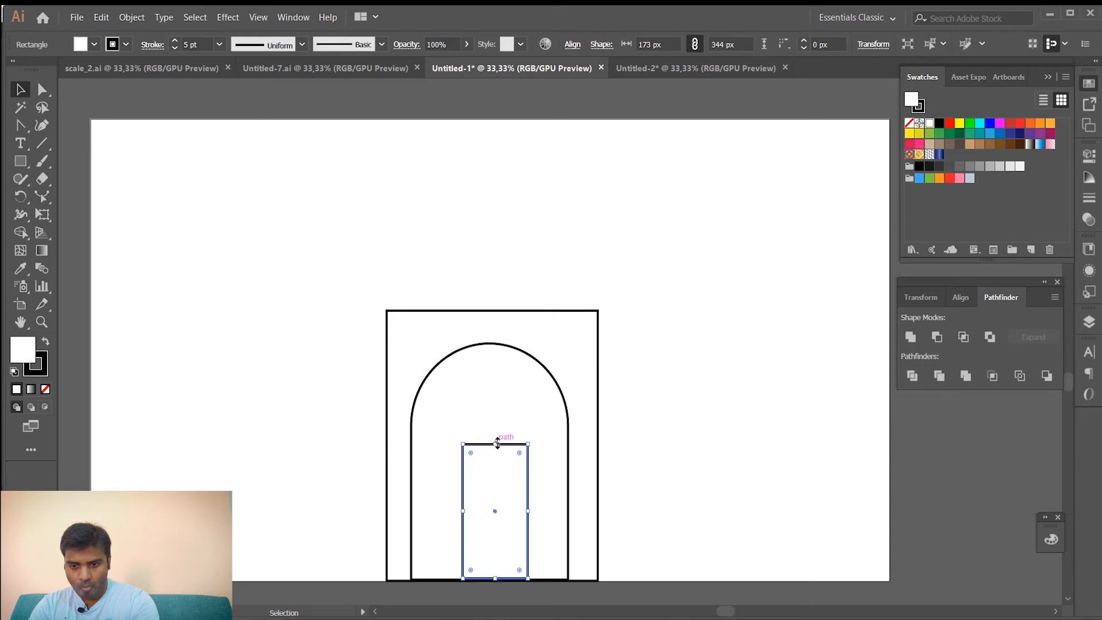
left_click(278, 339)
Align the arch and the small rectangle inside it by their horizontal centres, using Align to Selection
left_click_drag(327, 283, 680, 523)
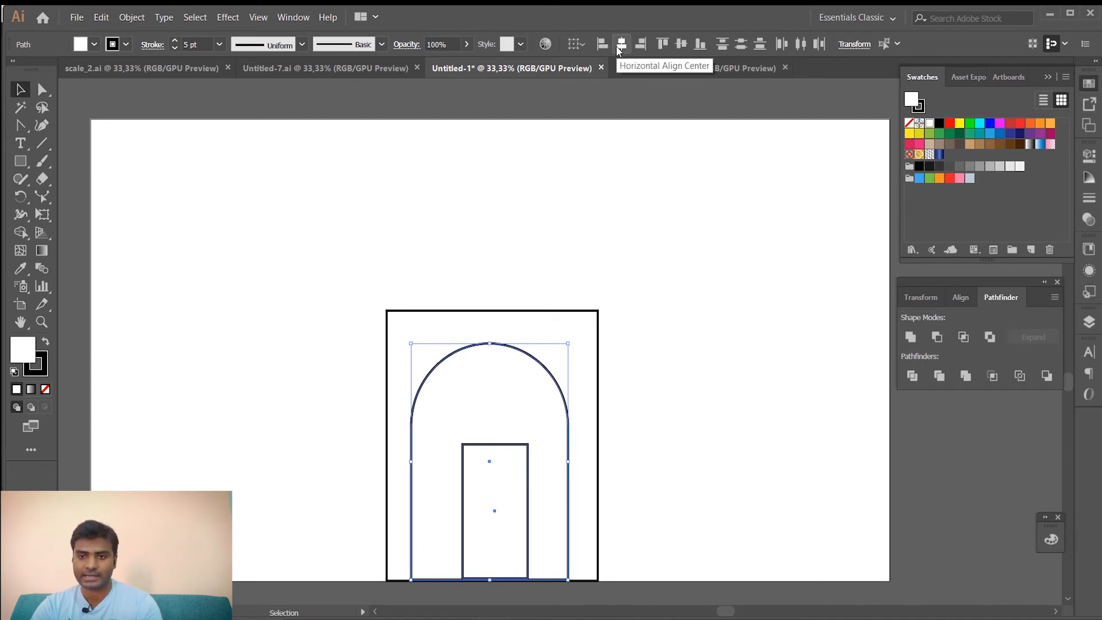
left_click(620, 45)
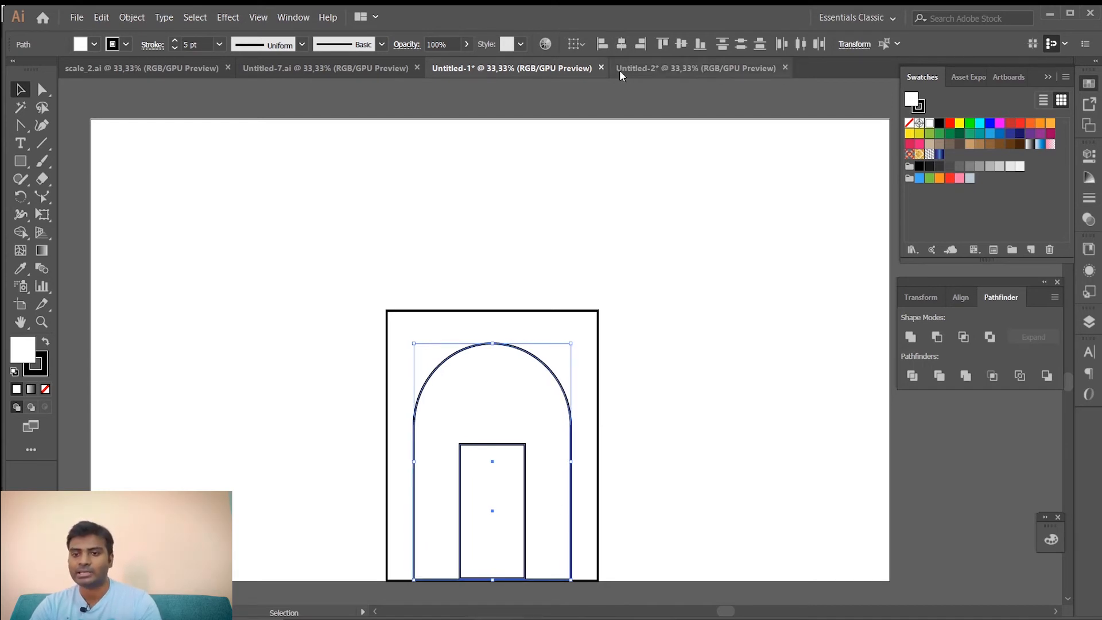
left_click(581, 46)
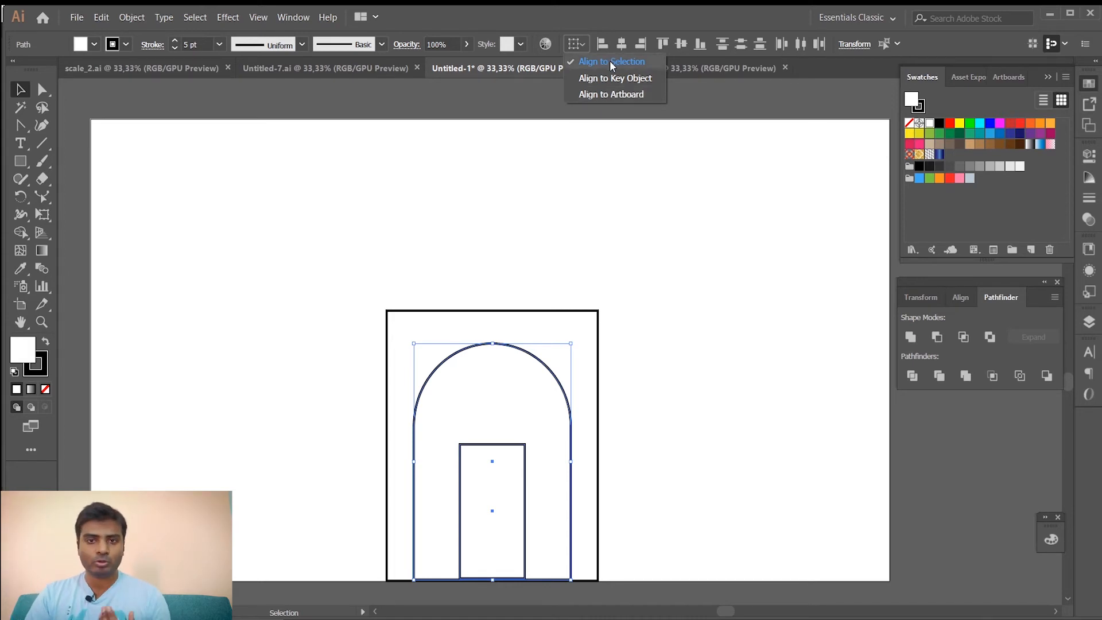
left_click(700, 465)
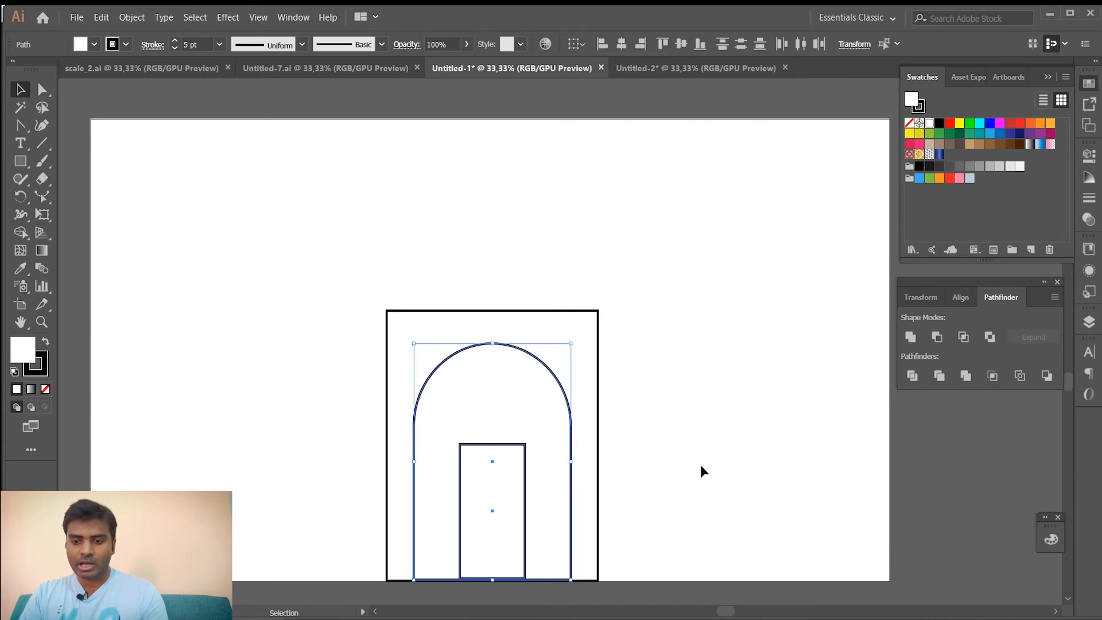
left_click(655, 447)
left_click_drag(327, 314, 699, 500)
left_click_drag(306, 323, 673, 541)
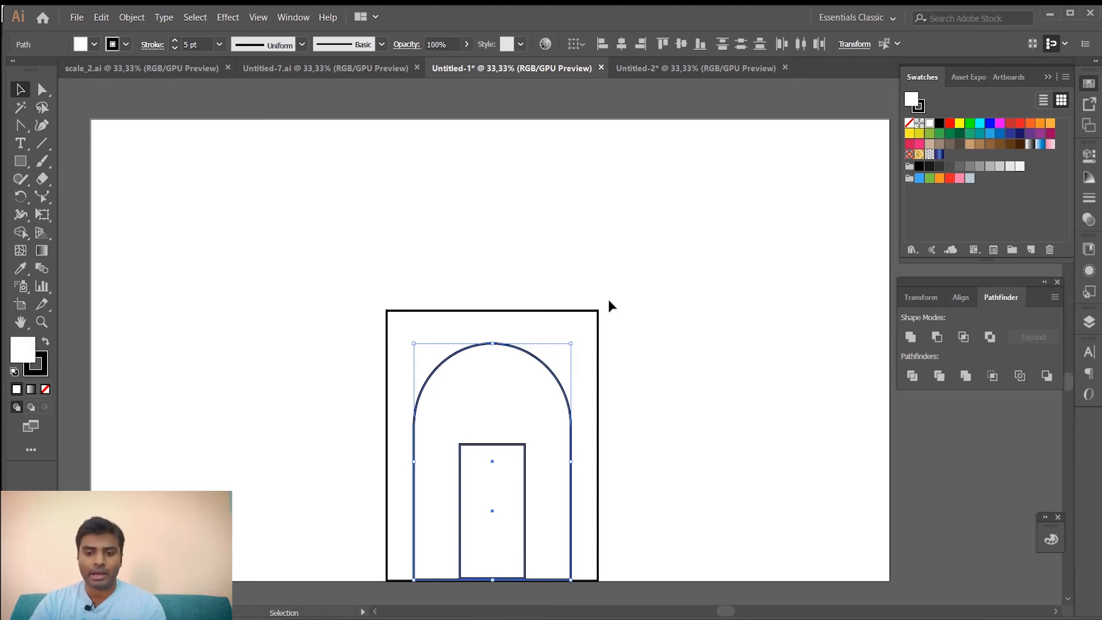
left_click_drag(342, 313, 695, 518)
left_click(659, 286)
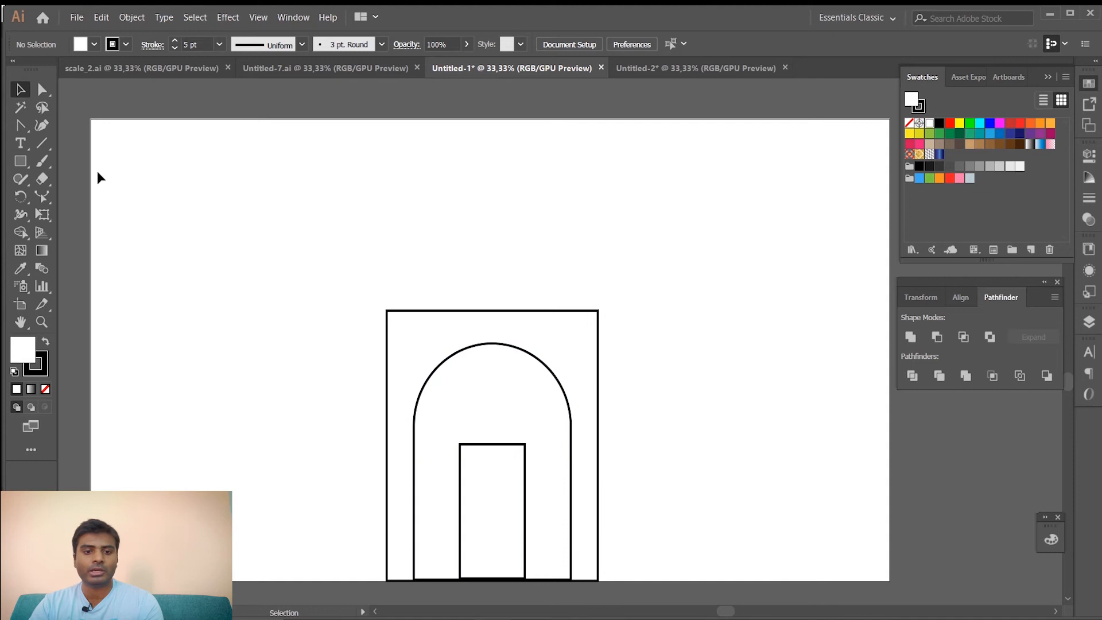
Draw a yellow rectangle about 291 × 189 px on the artboard's empty upper-left area and overlap it with an enlarged cyan copy about 417 × 271 px
key("m")
left_click_drag(156, 193, 267, 267)
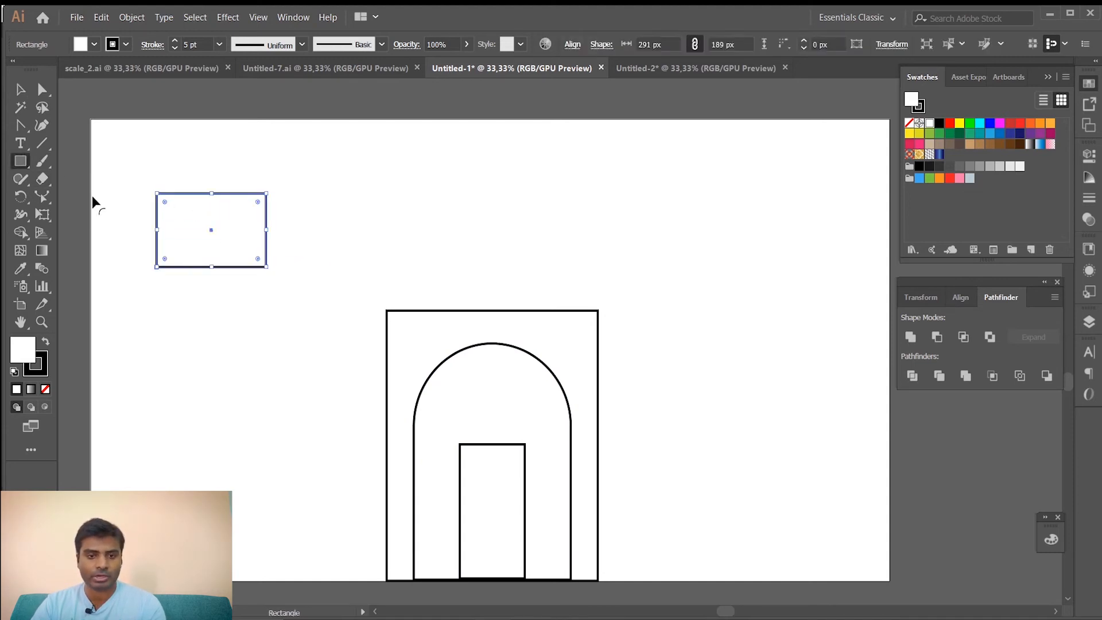
left_click(958, 122)
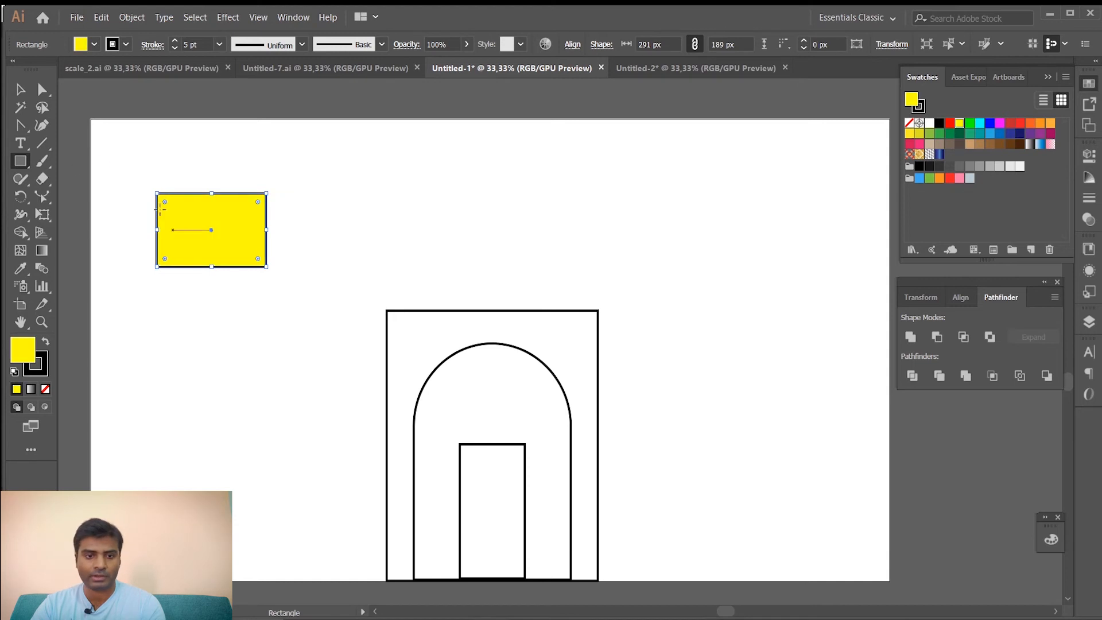
left_click(20, 89)
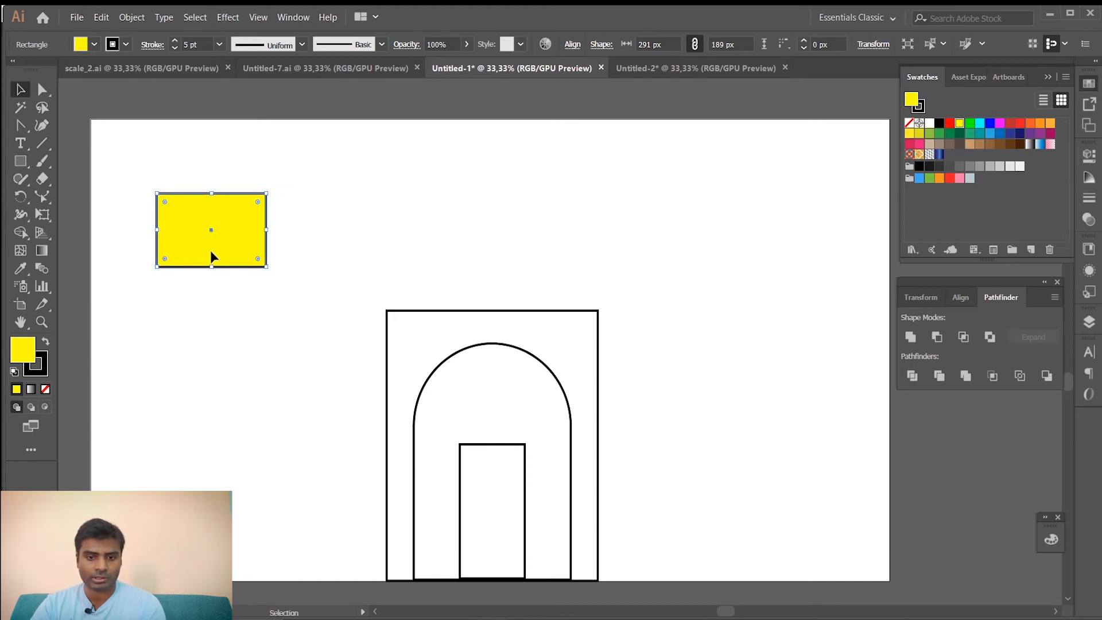
left_click_drag(211, 255, 289, 324)
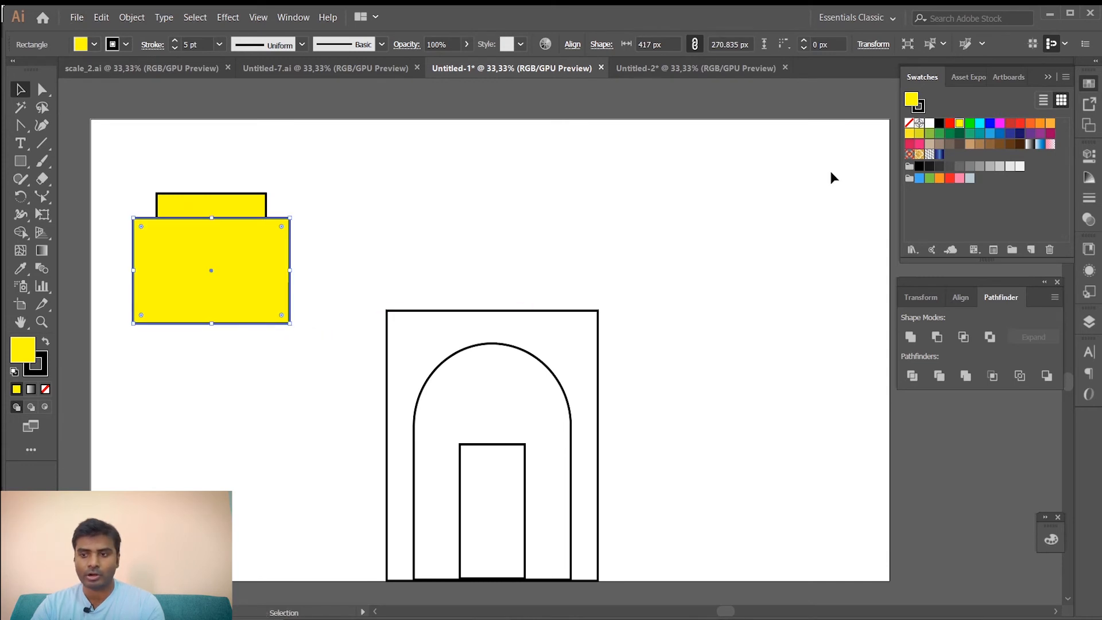
left_click(981, 126)
left_click_drag(179, 291, 180, 323)
Duplicate the overlapping yellow and cyan rectangles lower on the artboard and deselect the copies
left_click_drag(322, 370, 215, 504)
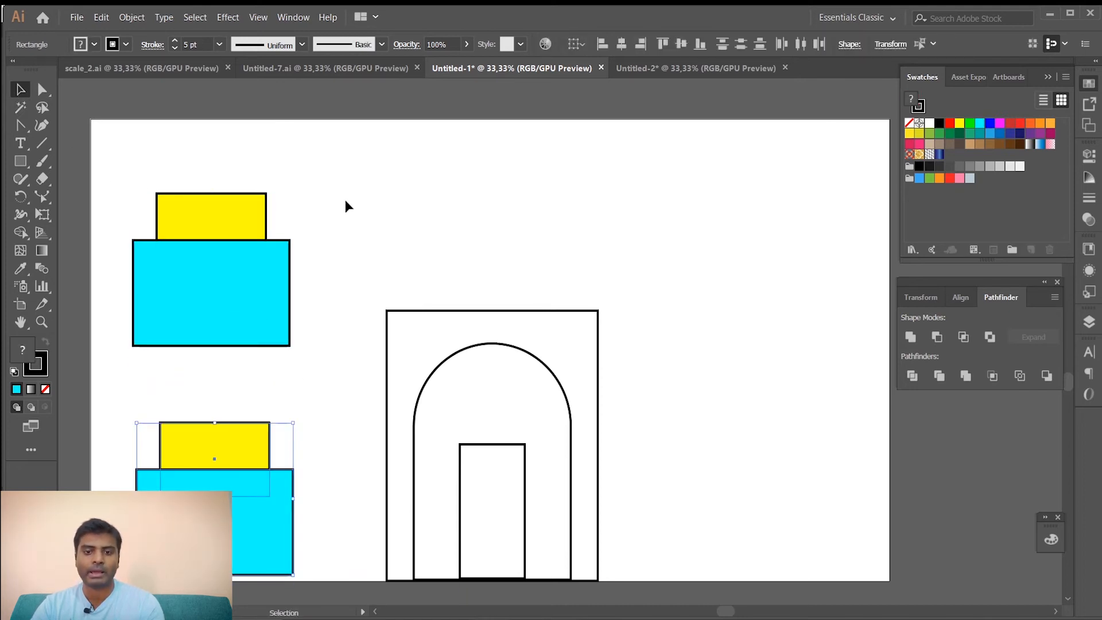
left_click(346, 200)
Remove the upper pair's cyan area outside the yellow rectangle with Shape Builder, and move the yellow shape away from the remaining cyan strip
left_click_drag(153, 191, 318, 212)
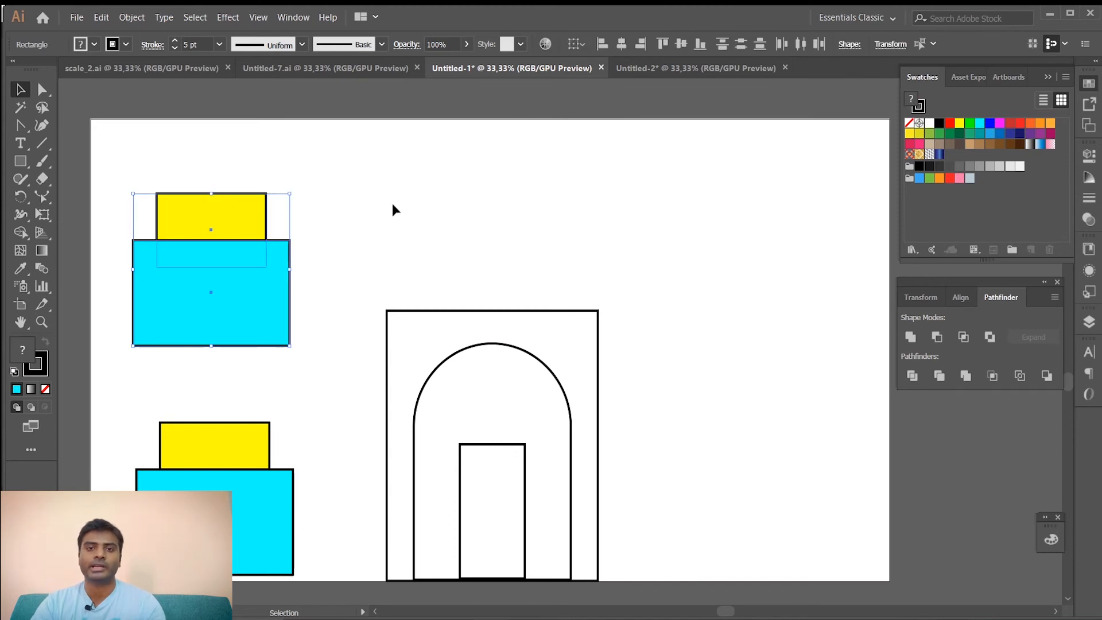
left_click(21, 235)
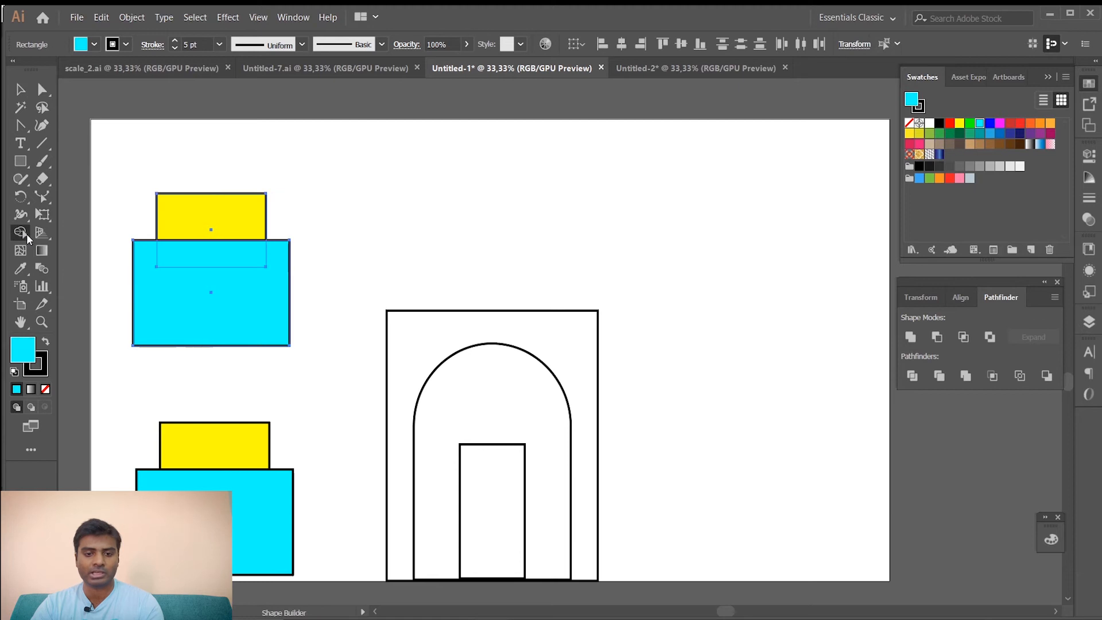
mouse_move(117, 259)
left_mouse_down()
mouse_move(162, 304)
mouse_move(260, 303)
left_mouse_up()
left_click_drag(331, 231, 332, 230)
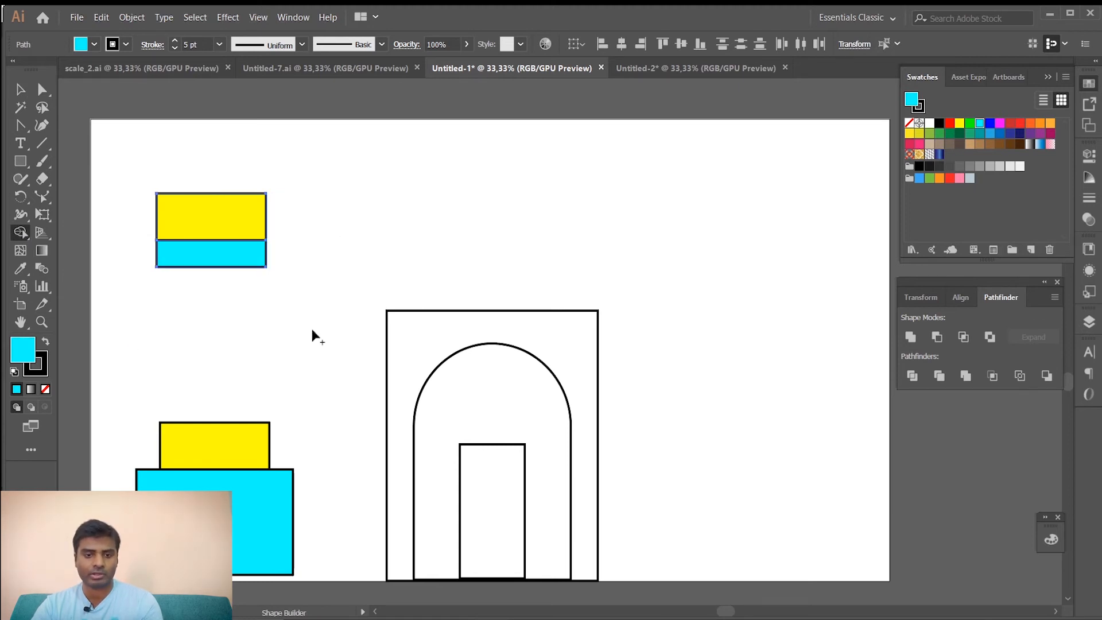
left_click(21, 90)
left_click(429, 233)
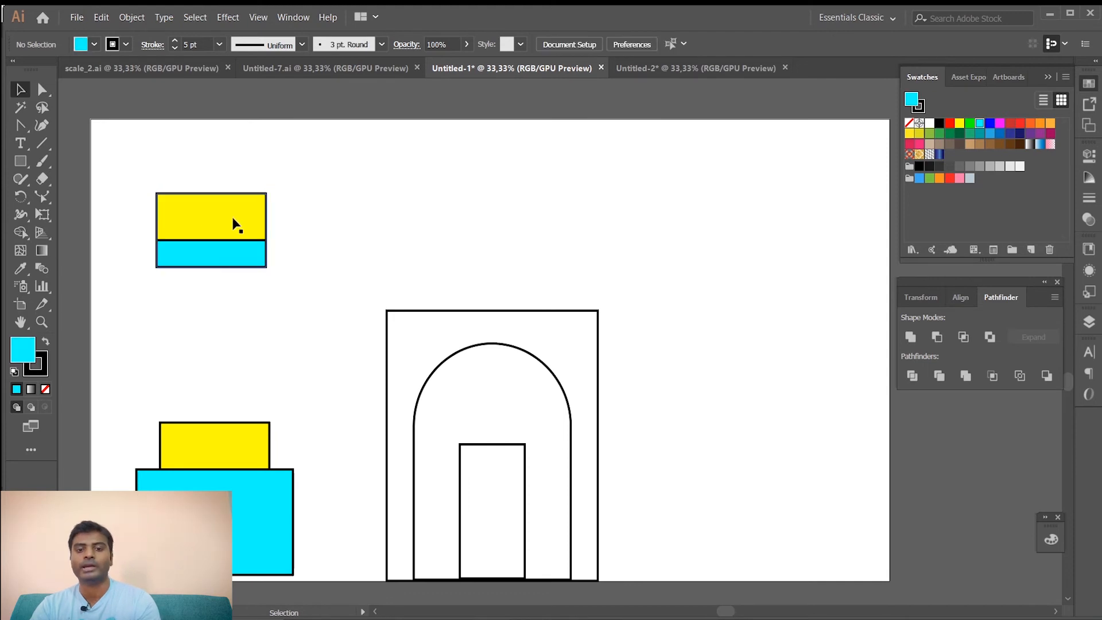
left_click_drag(223, 229, 294, 234)
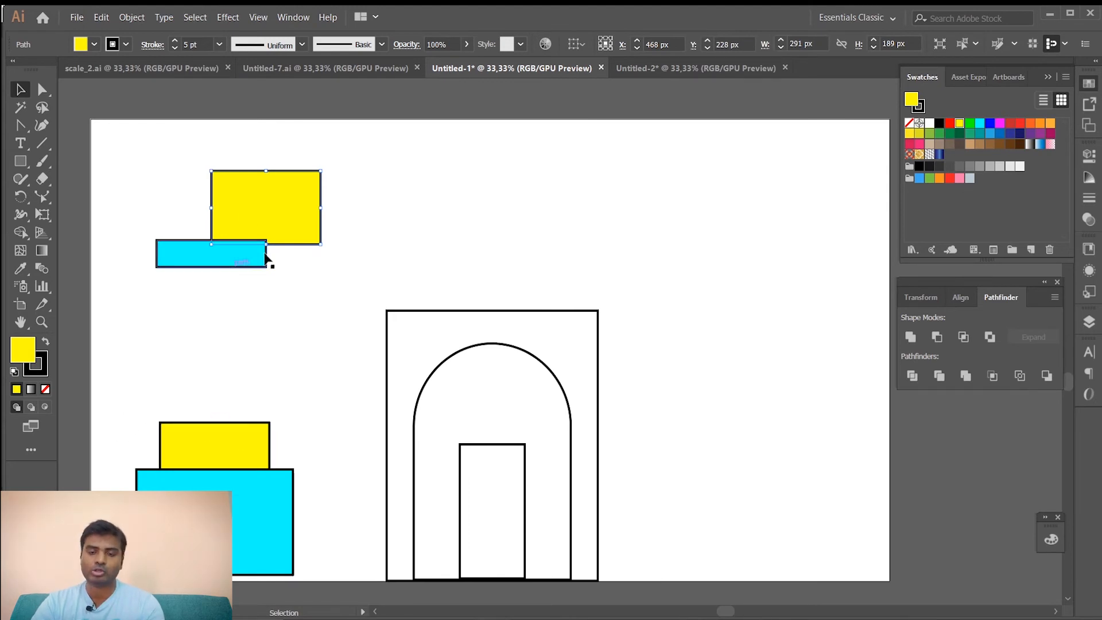
Divide the lower pair of overlapping yellow and cyan rectangles with Pathfinder, ungroup the result and deselect it
left_click_drag(137, 428, 302, 527)
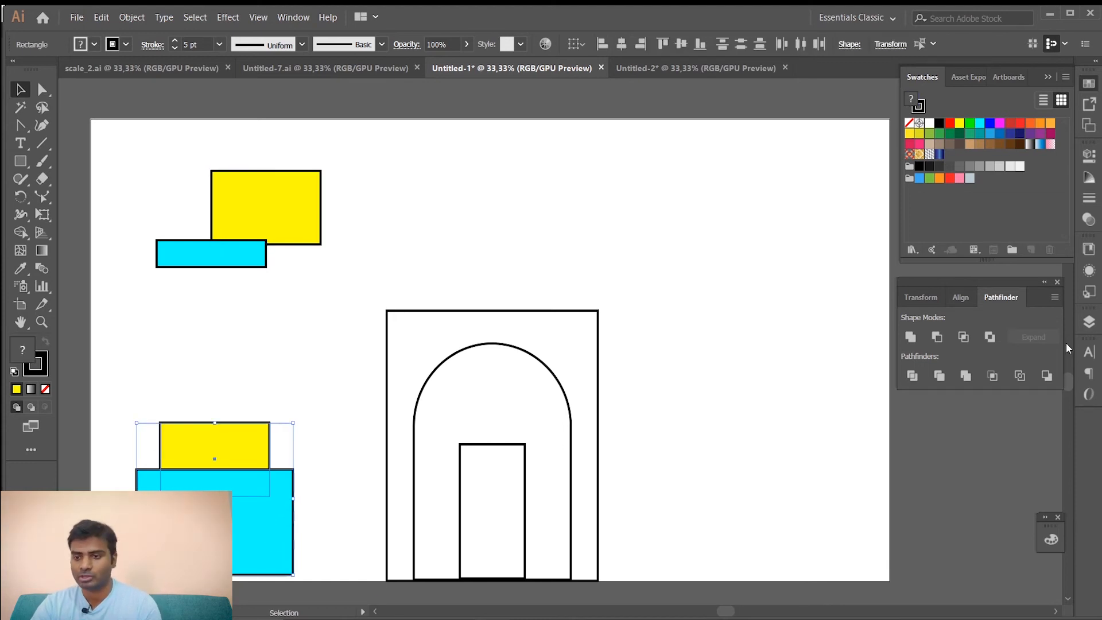
left_click(294, 17)
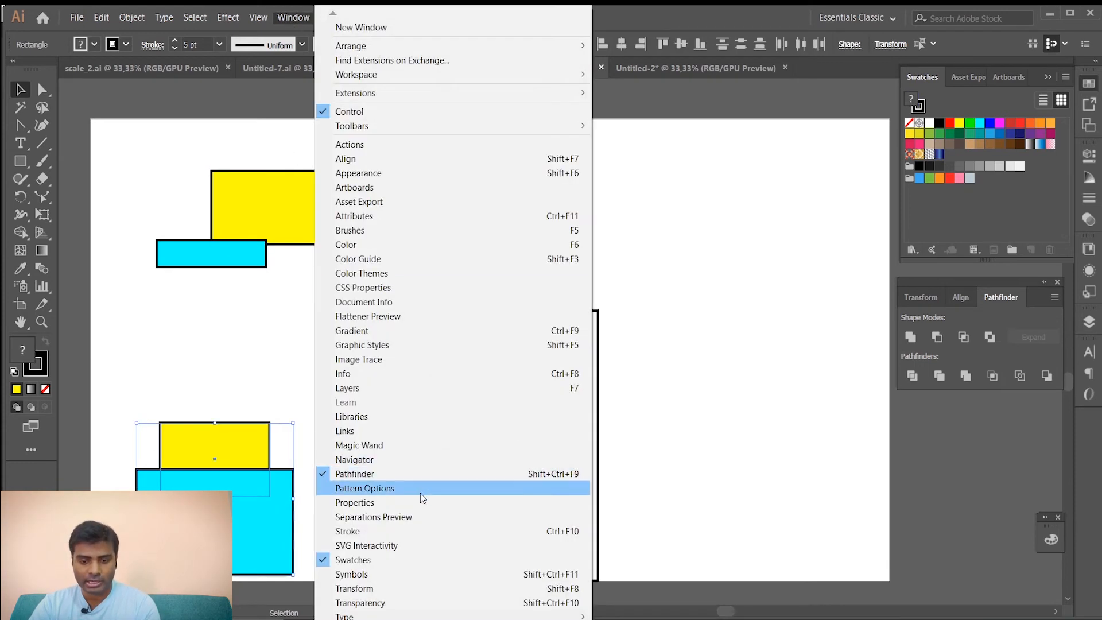
left_click(397, 473)
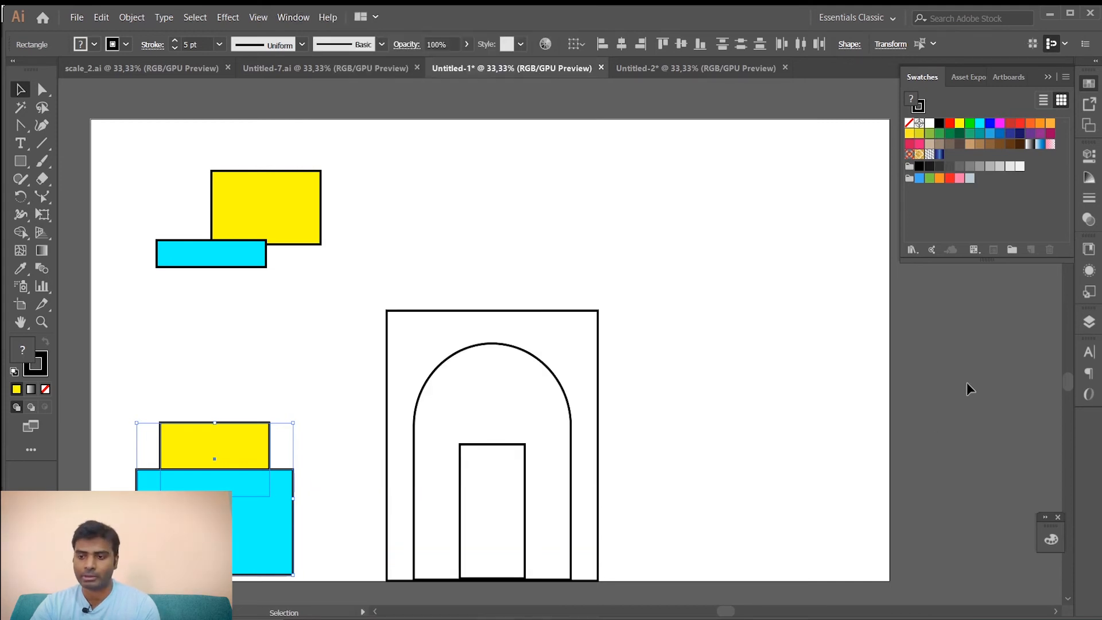
left_click(304, 17)
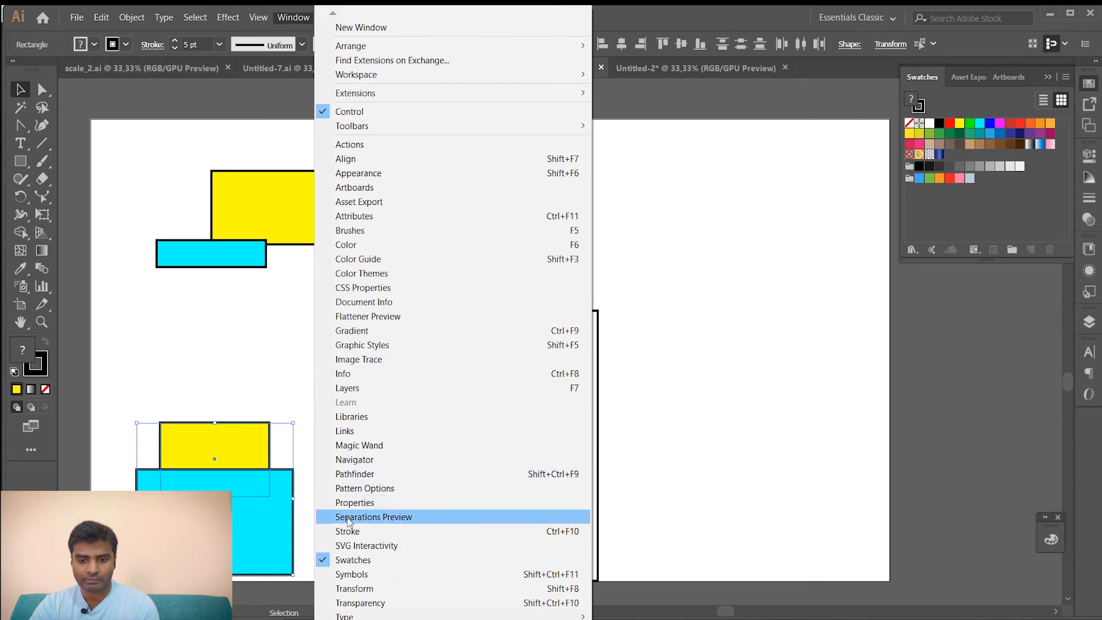
left_click(354, 474)
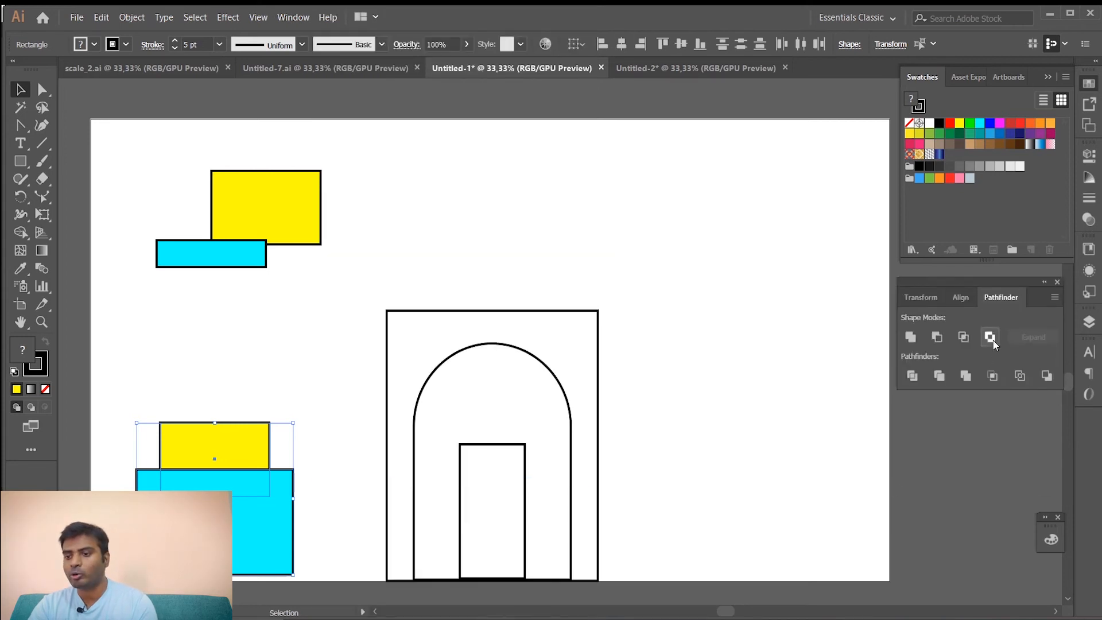
left_click(912, 381)
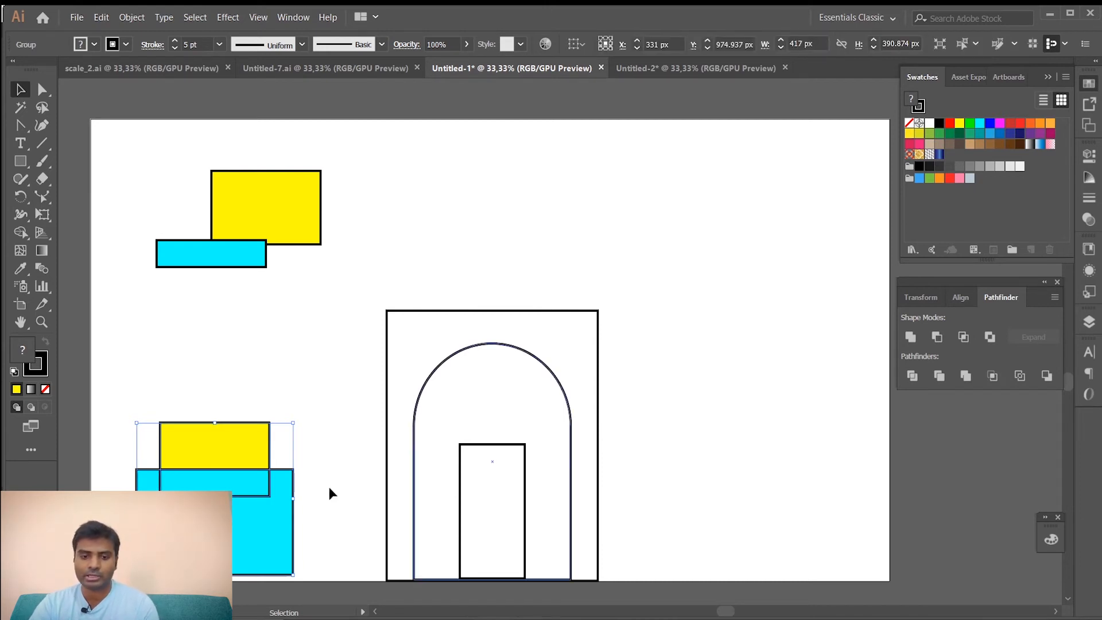
right_click(242, 483)
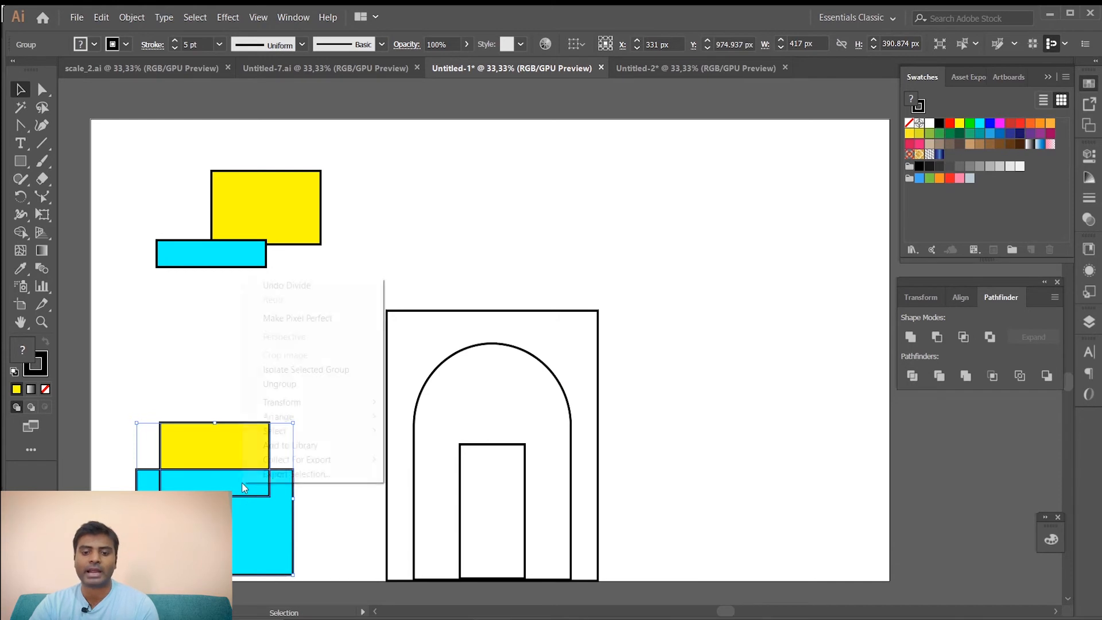
left_click(298, 391)
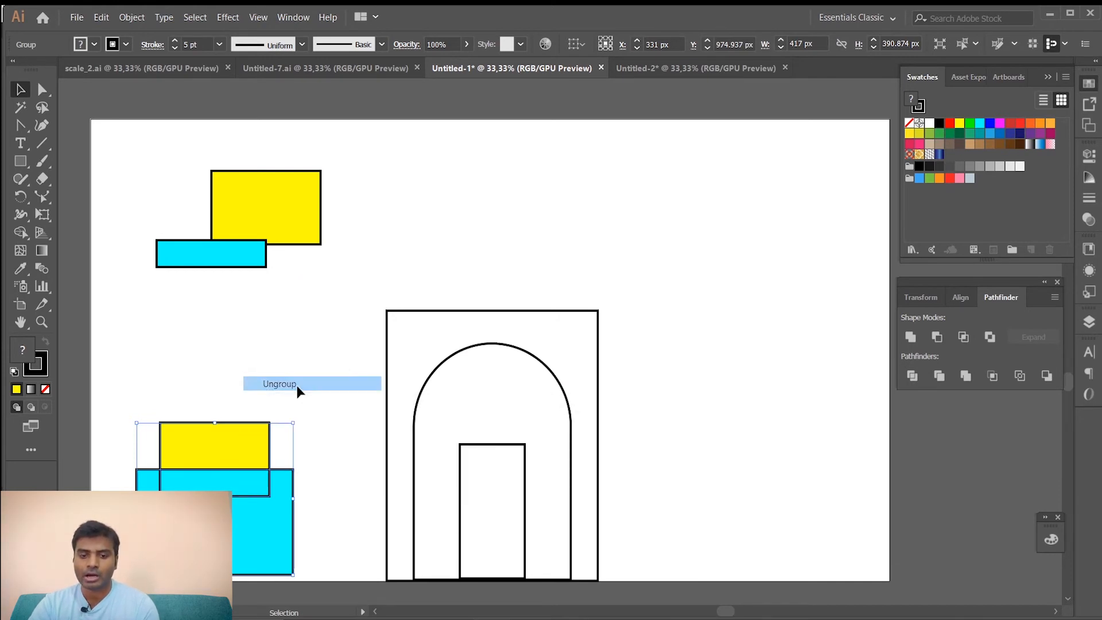
left_click(291, 367)
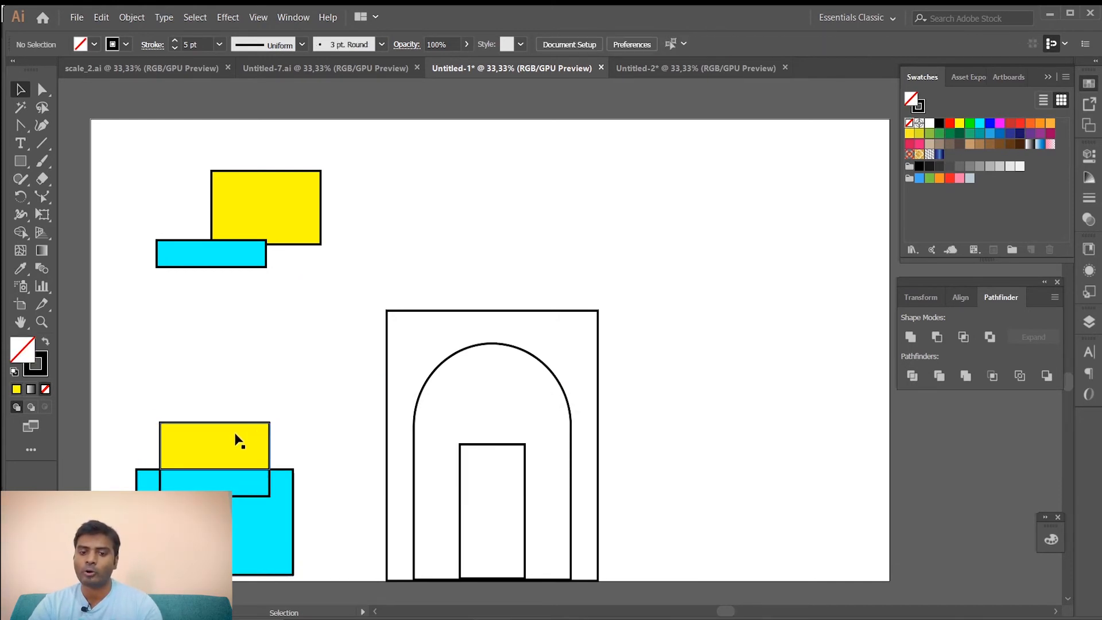
Move the lower pair's divided yellow, cyan strip and cyan notched pieces apart, and deselect them
left_click_drag(215, 433, 230, 380)
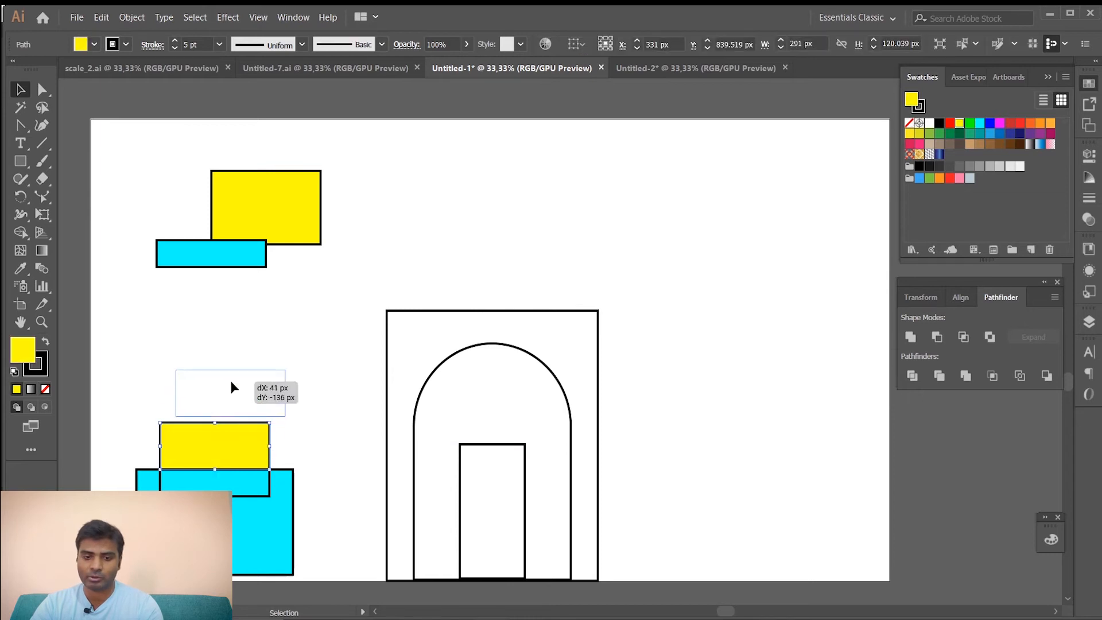
left_click_drag(198, 477, 194, 438)
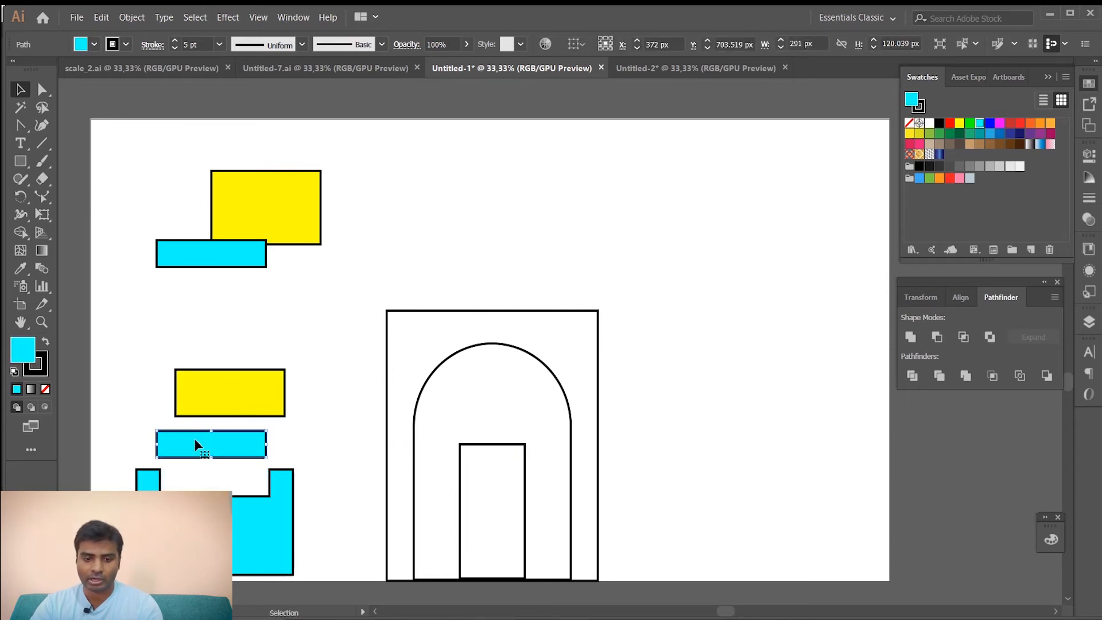
left_click_drag(228, 529, 243, 529)
left_click(308, 357)
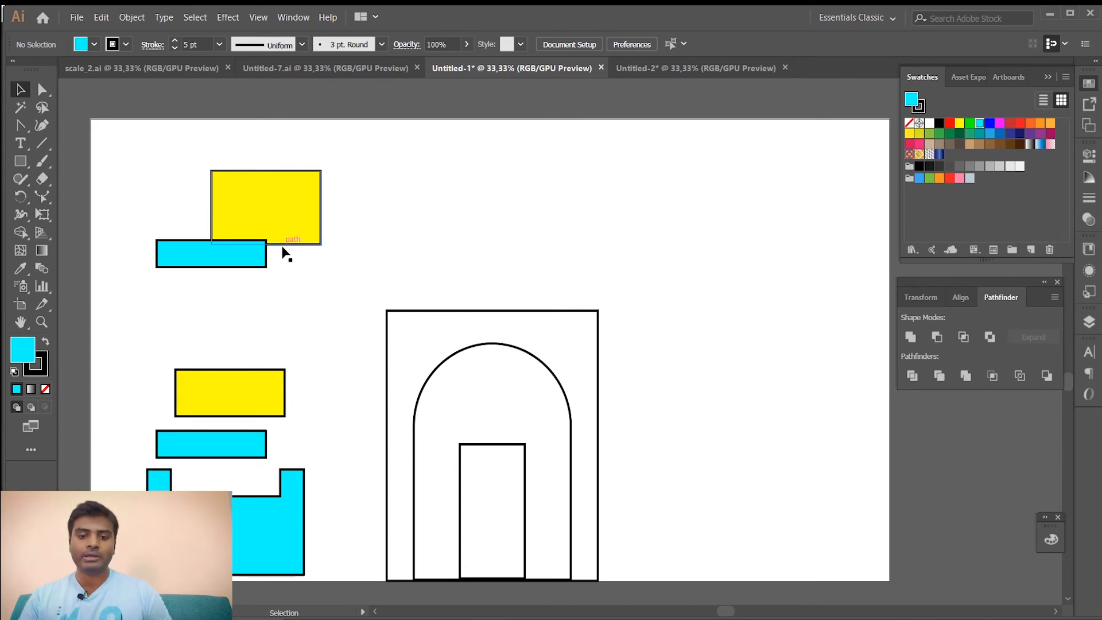
Delete all the yellow and cyan practice pieces beside the doorway drawing
left_click(290, 229)
left_click(261, 397)
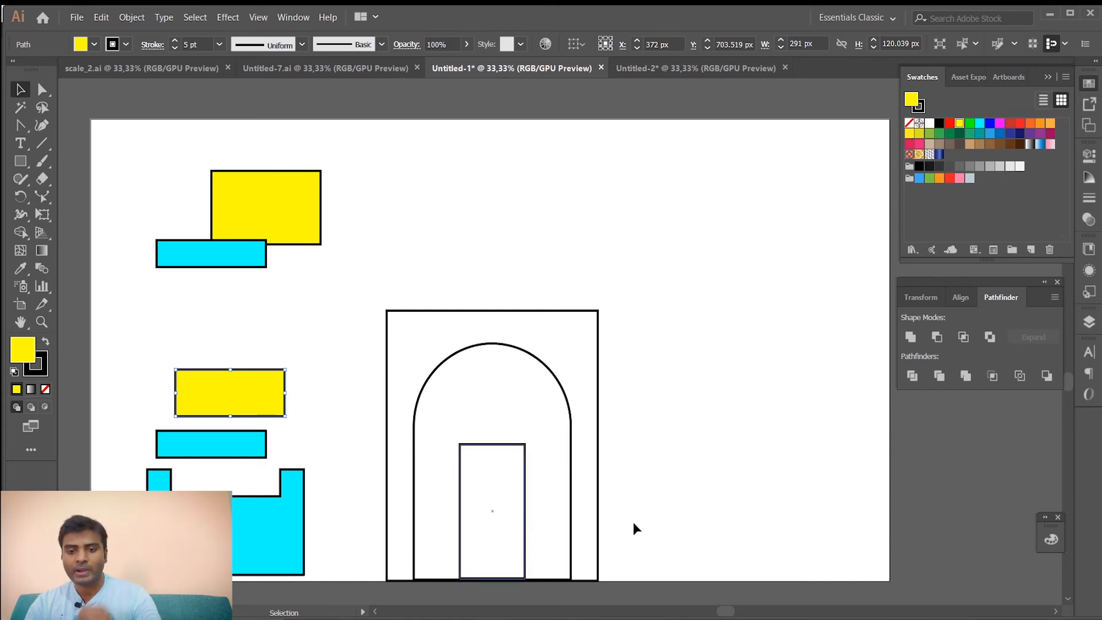
left_click_drag(140, 163, 313, 541)
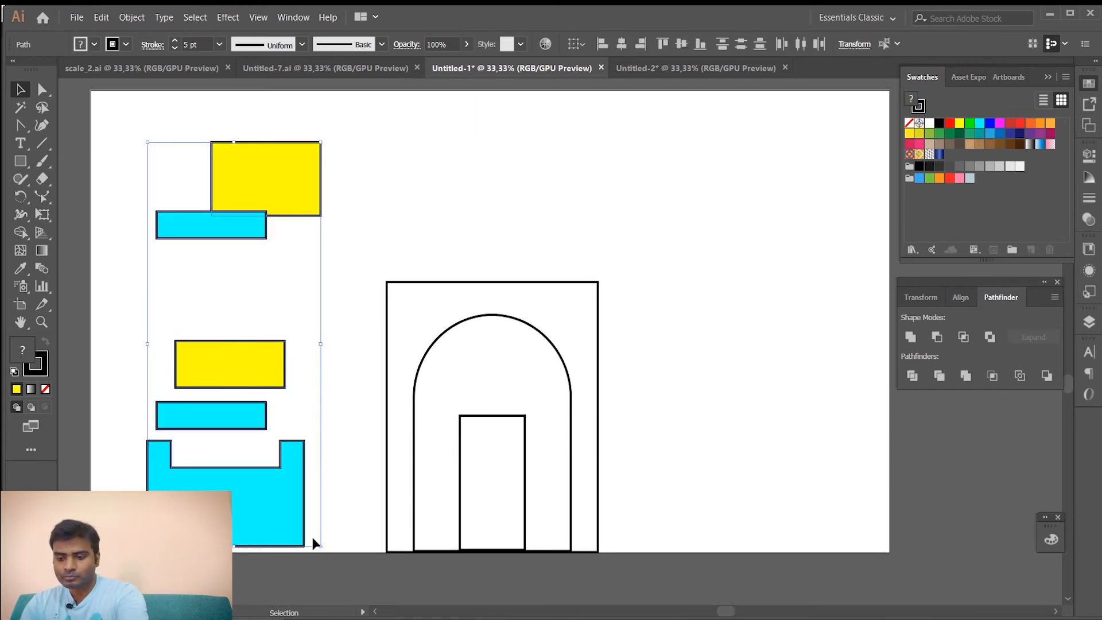
key("Delete")
Divide the doorway's outer rectangle, arch and small inner rectangle with Pathfinder, and ungroup the resulting shapes
left_click(455, 413)
left_click_drag(360, 278, 629, 500)
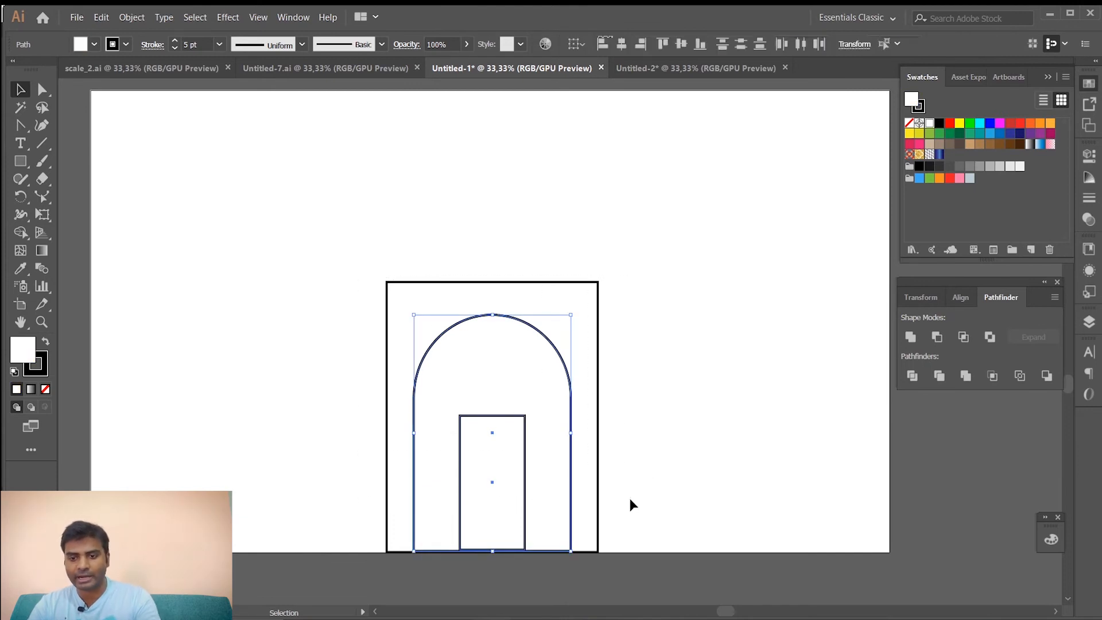
left_click(589, 298)
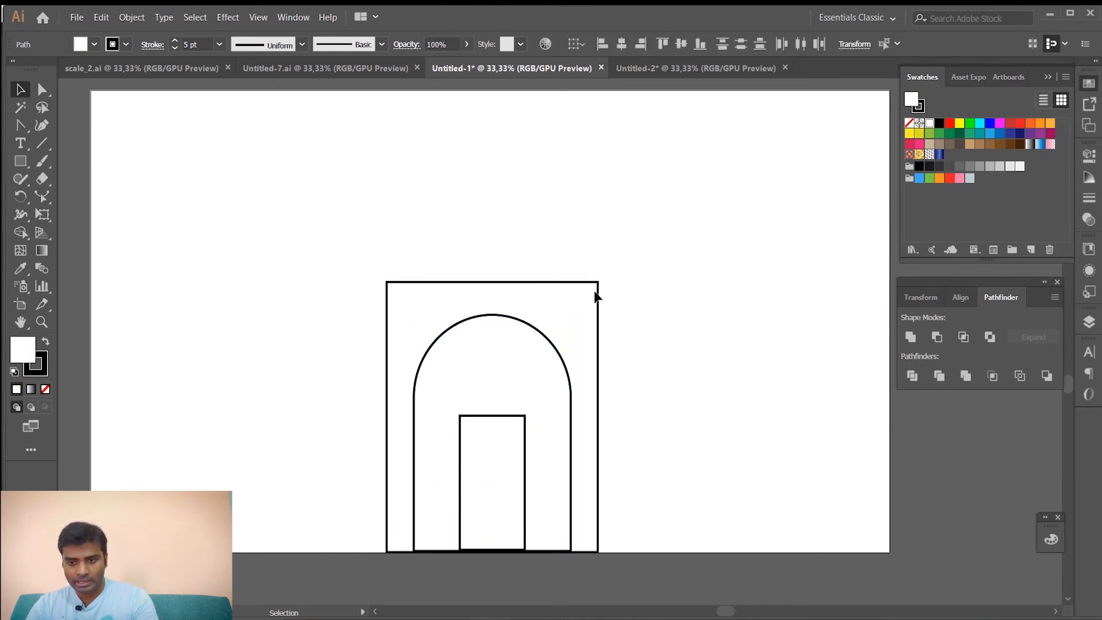
left_click(591, 285)
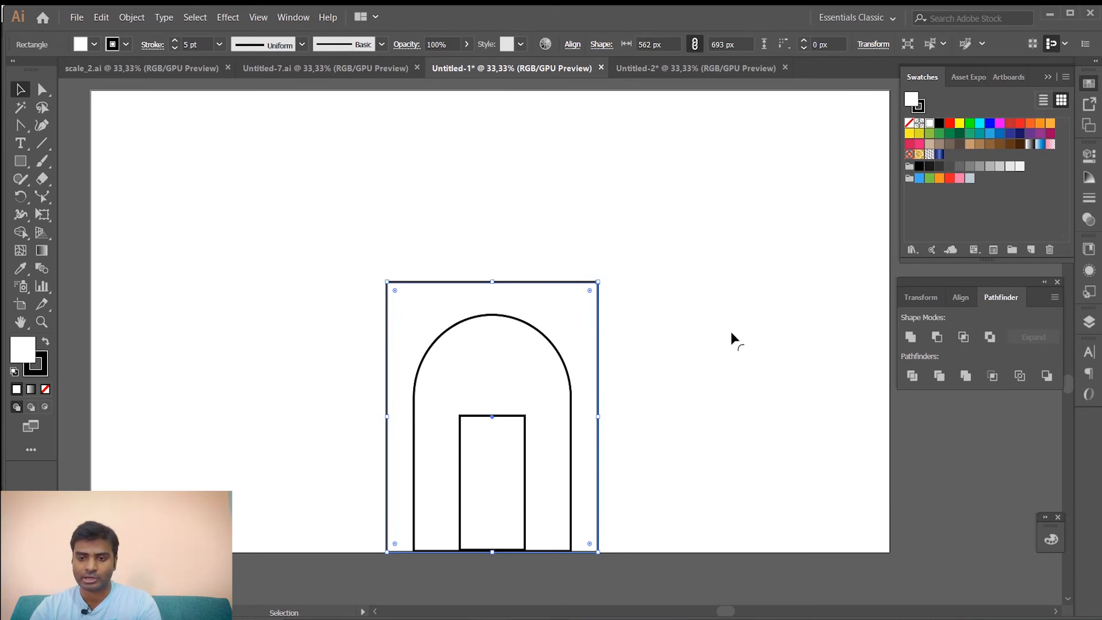
left_click_drag(693, 443, 448, 401)
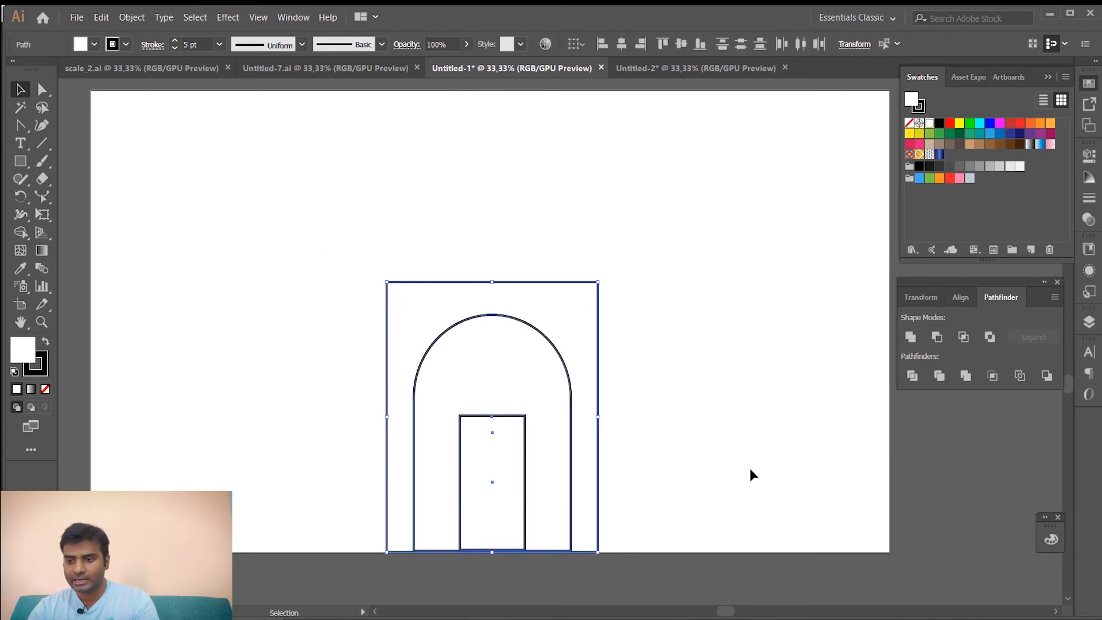
left_click(912, 377)
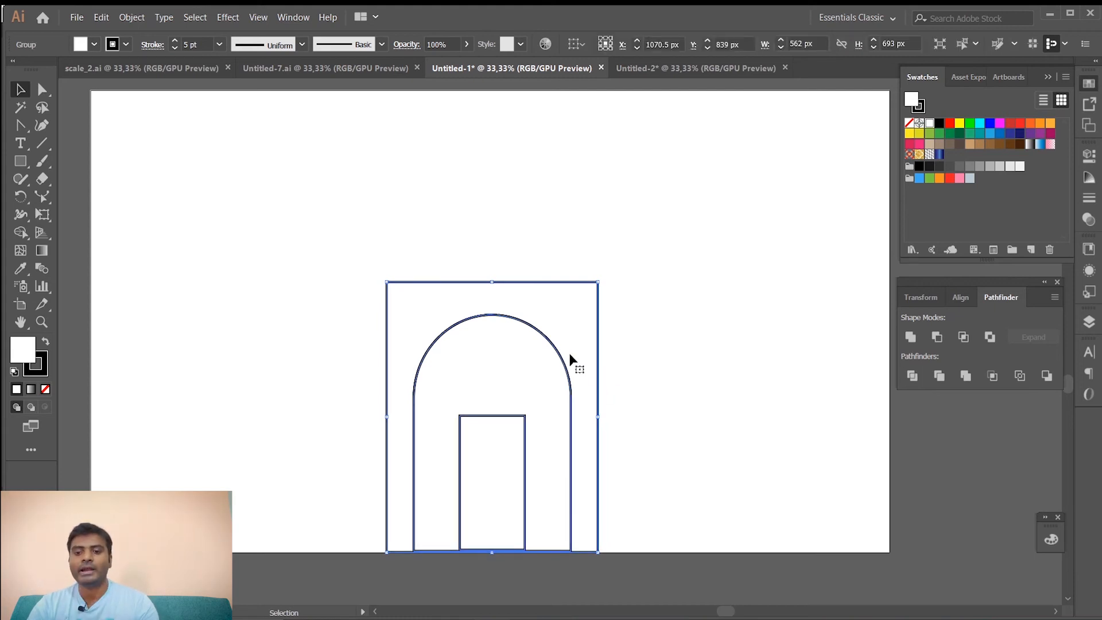
right_click(529, 376)
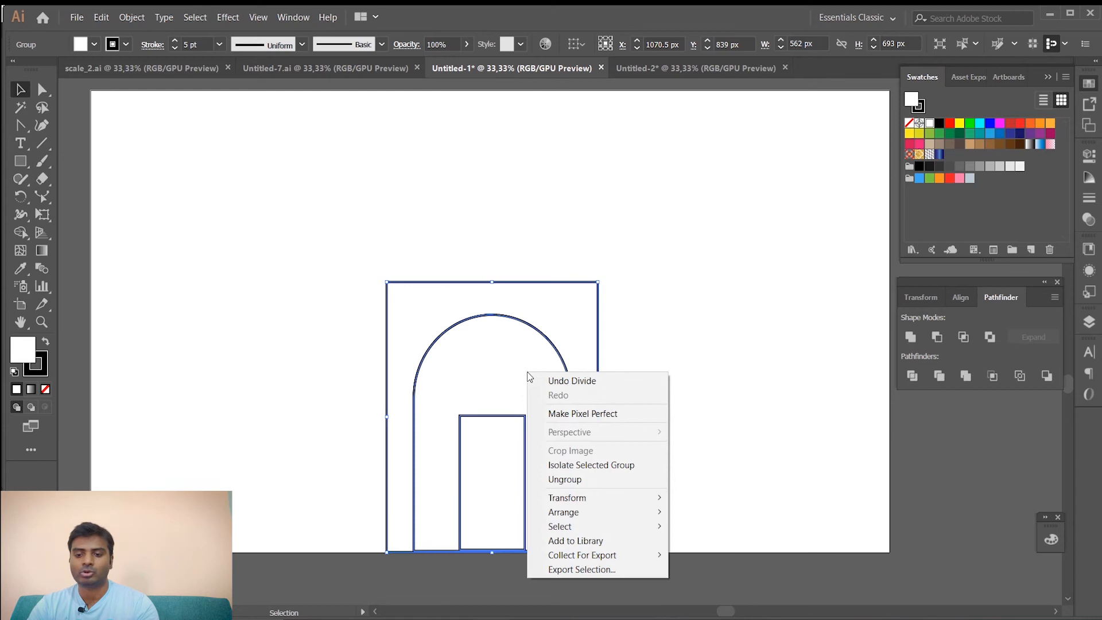
left_click(572, 479)
Duplicate the whole doorway drawing to the right, flush against the original, and deselect it
left_click(739, 467)
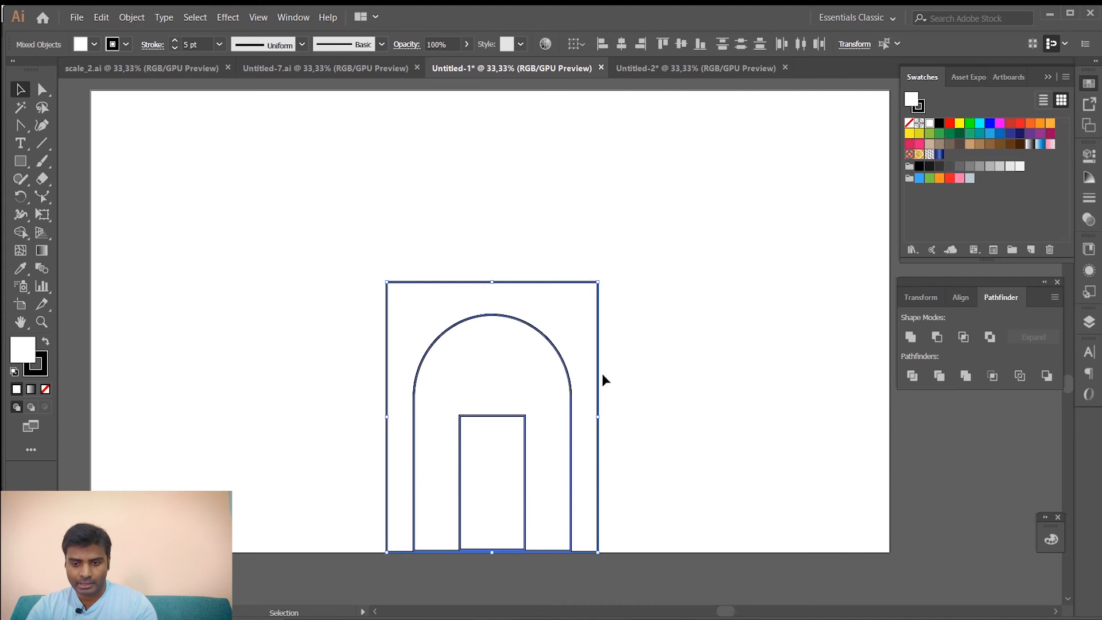
left_click_drag(560, 373, 769, 386)
left_click(203, 263)
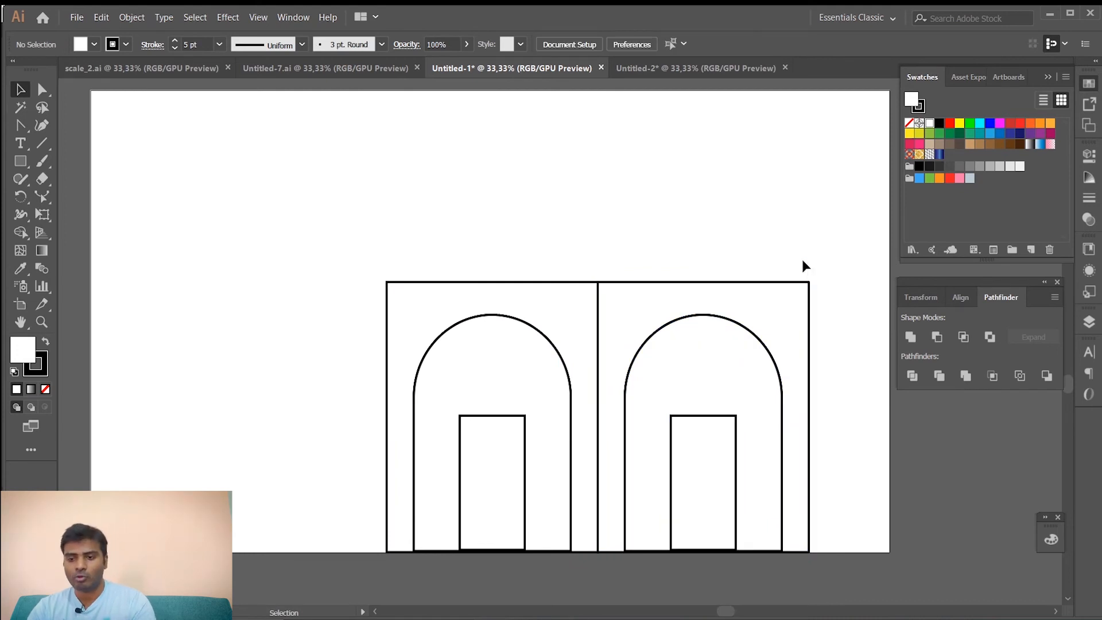
Free Distort the right doorway copy, lowering its upper outer corner and raising its lower outer corner for a receding side wall
left_click_drag(633, 262, 849, 538)
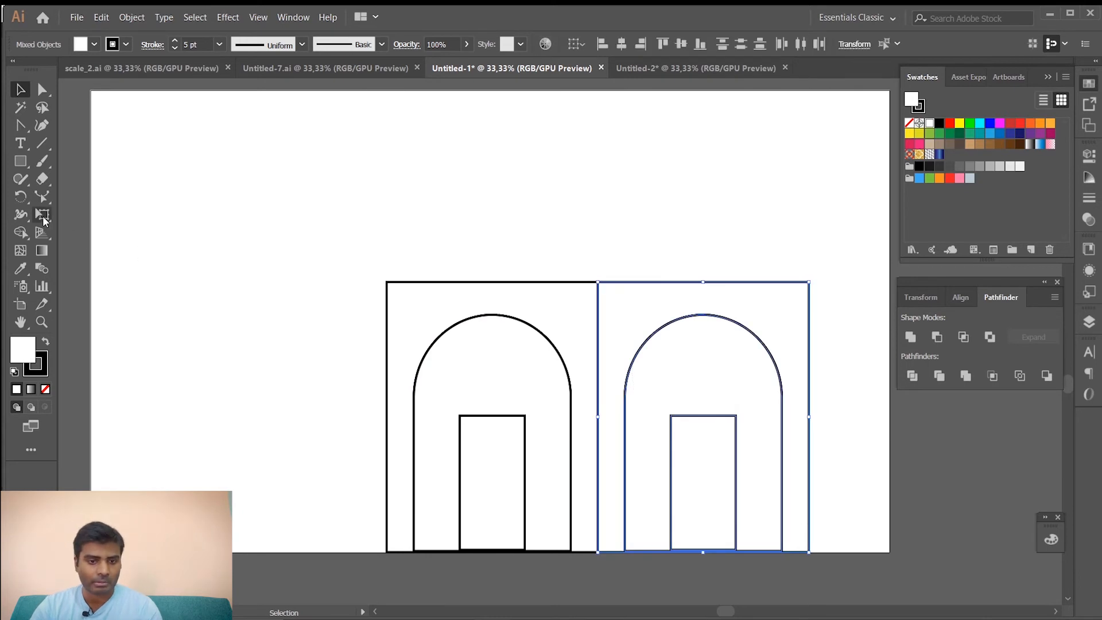
left_click(42, 214)
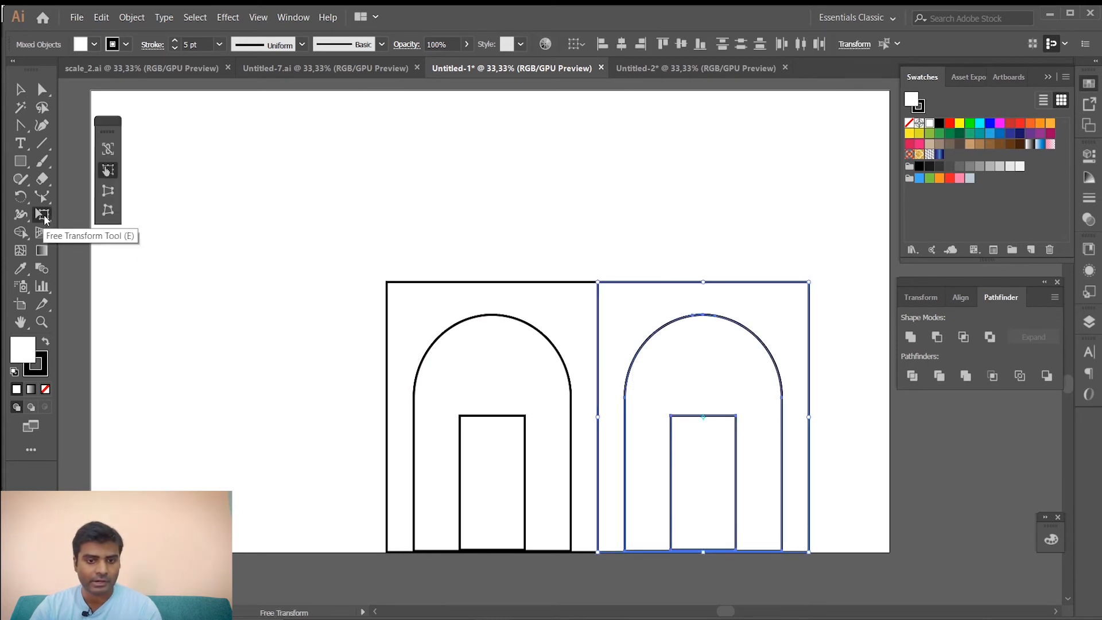
left_click(108, 212)
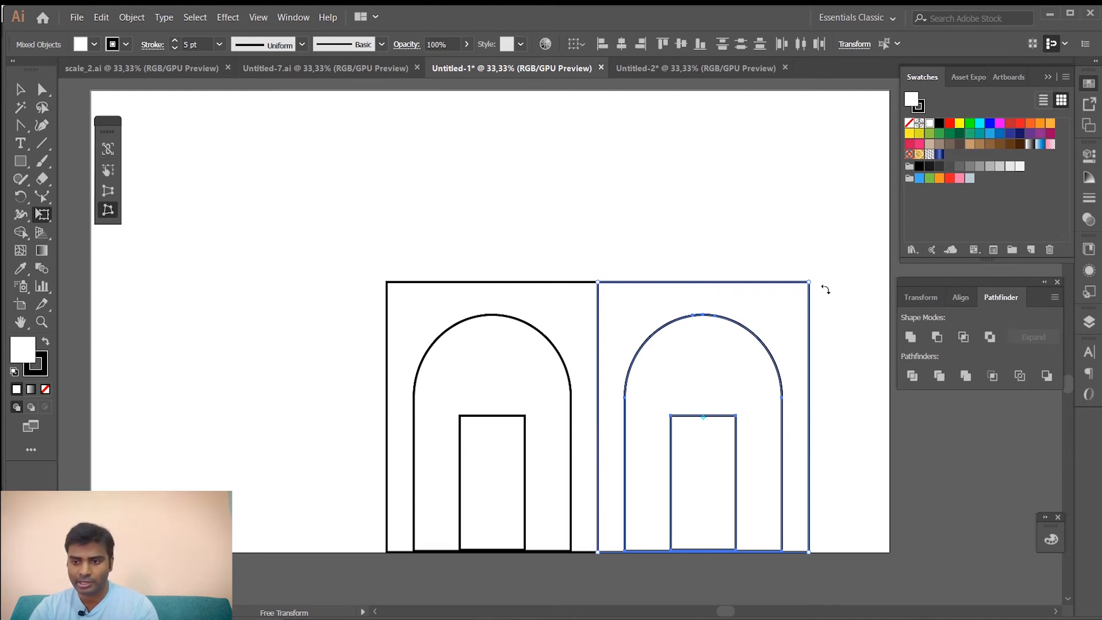
left_click_drag(810, 284, 810, 329)
left_click_drag(808, 552, 808, 510)
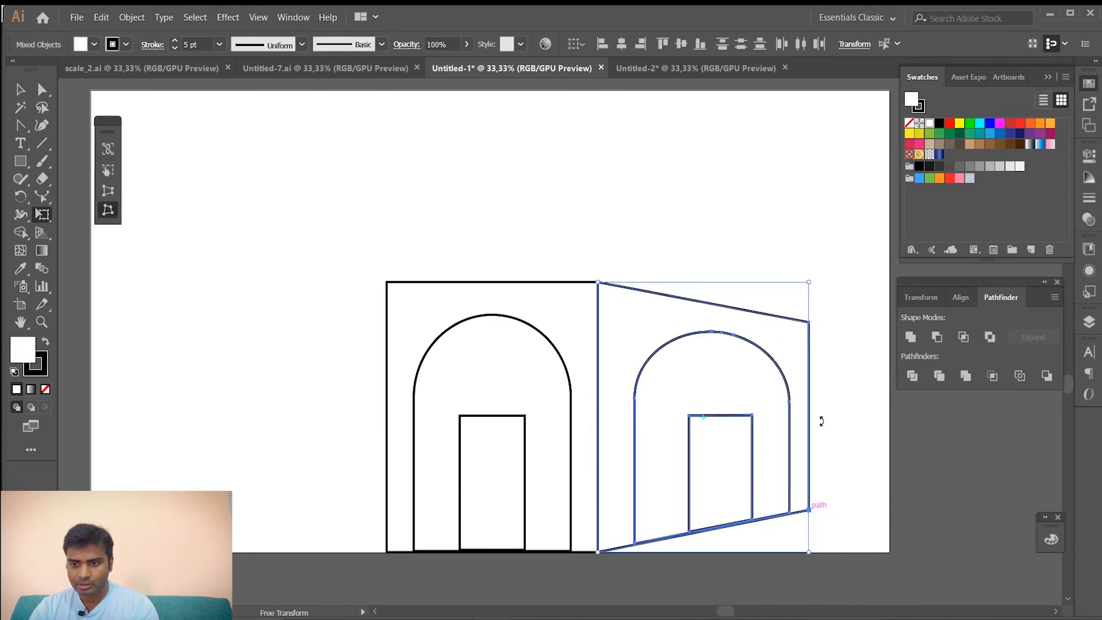
Narrow the distorted right doorway by scaling its outer edge inward, and deselect it
key("v")
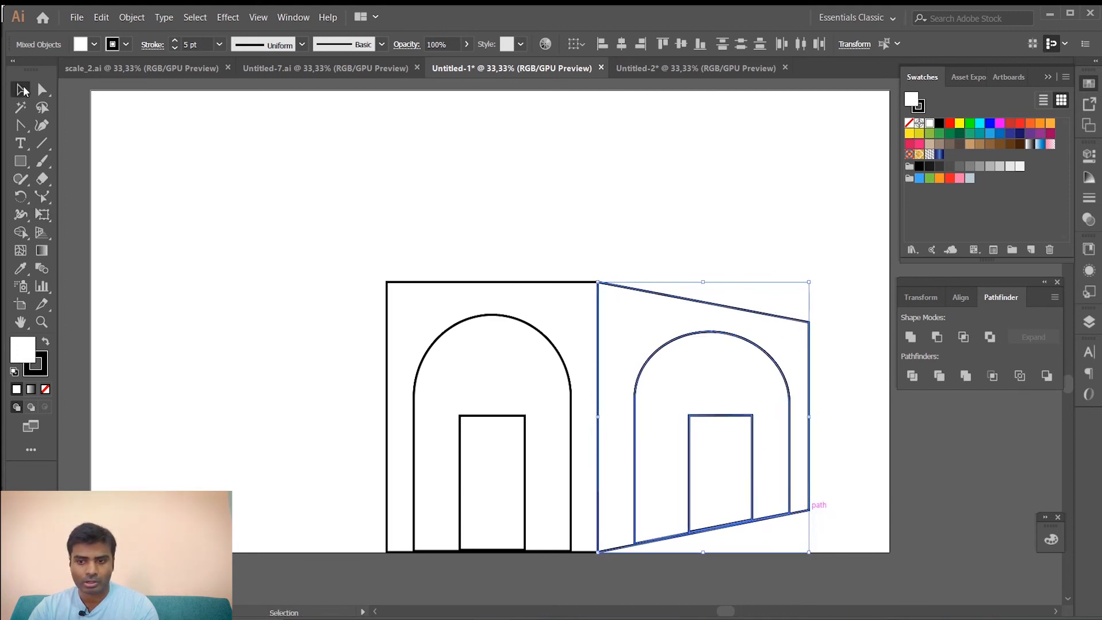
left_click_drag(809, 417, 774, 418)
left_click(825, 417)
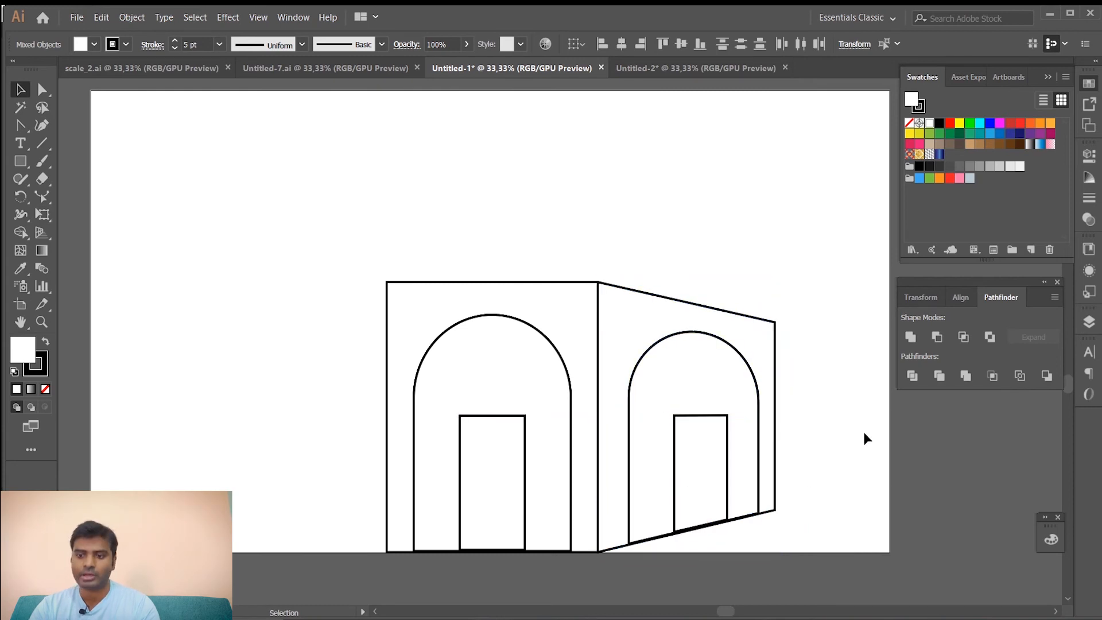
Reflect a copy of the distorted right doorway across the vertical axis and place it flush against the central doorway's left edge
left_click(638, 311)
left_click_drag(621, 249, 809, 534)
right_click(664, 342)
mouse_move(737, 452)
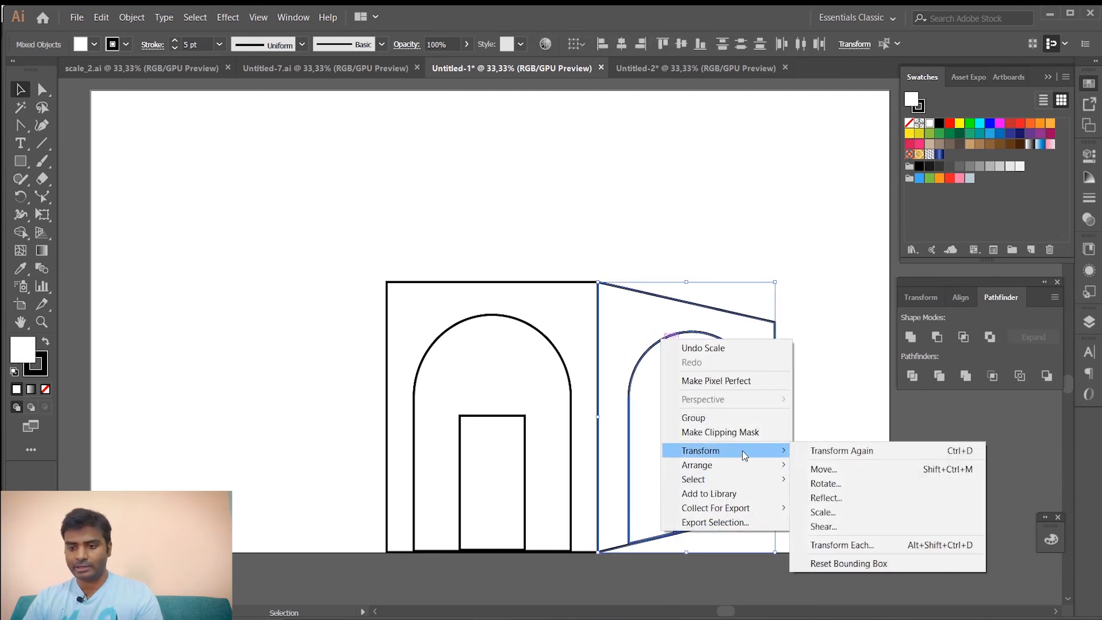
left_click(826, 498)
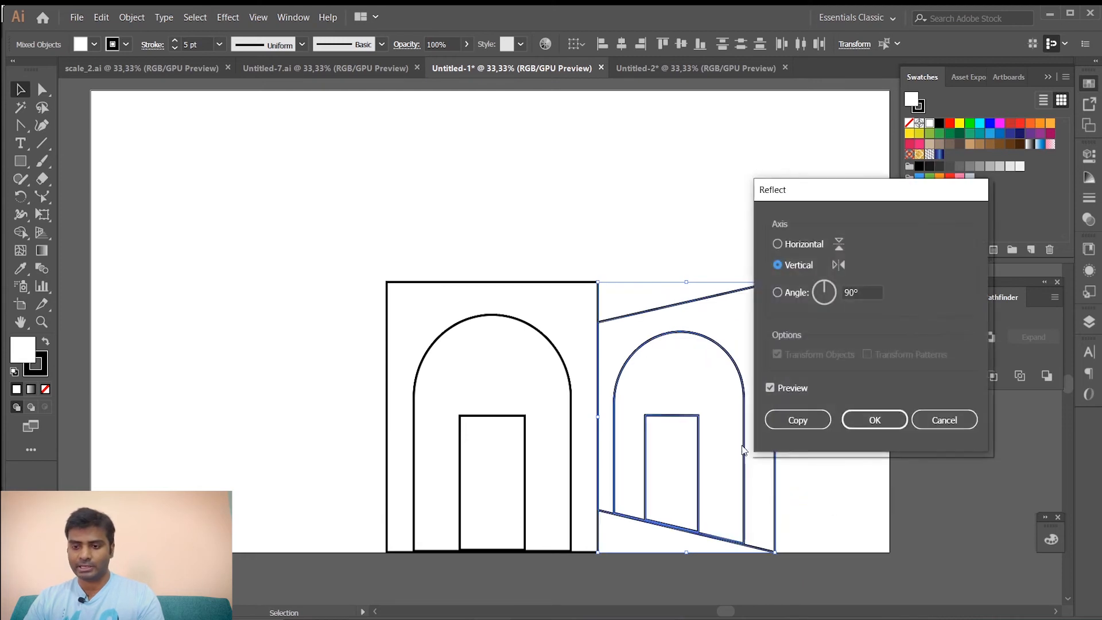
left_click(795, 419)
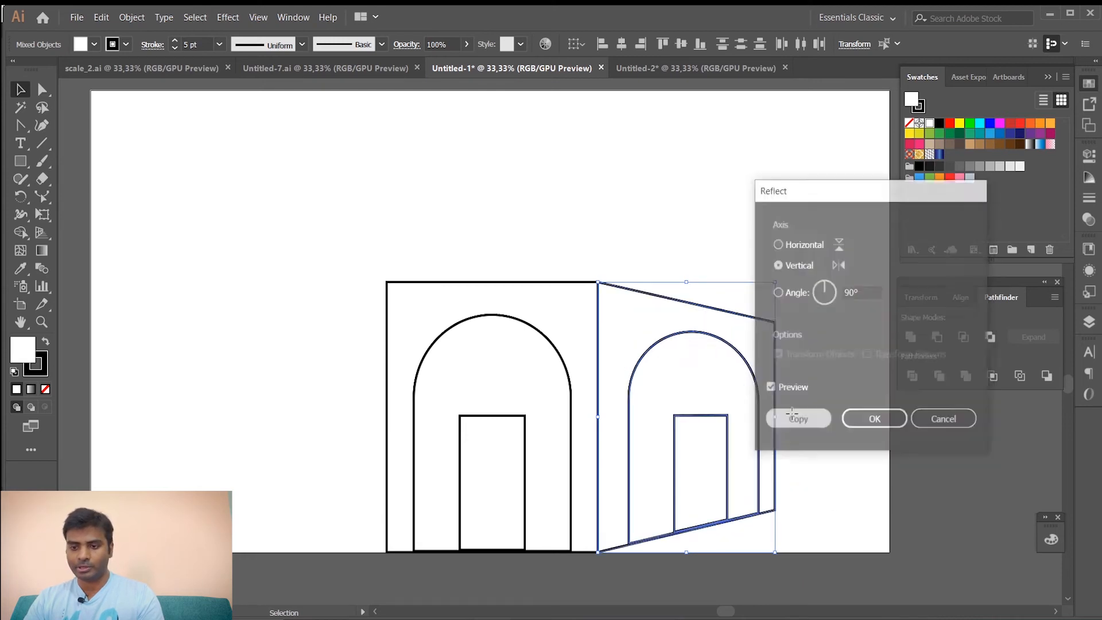
left_click_drag(706, 332, 323, 335)
left_click(832, 287)
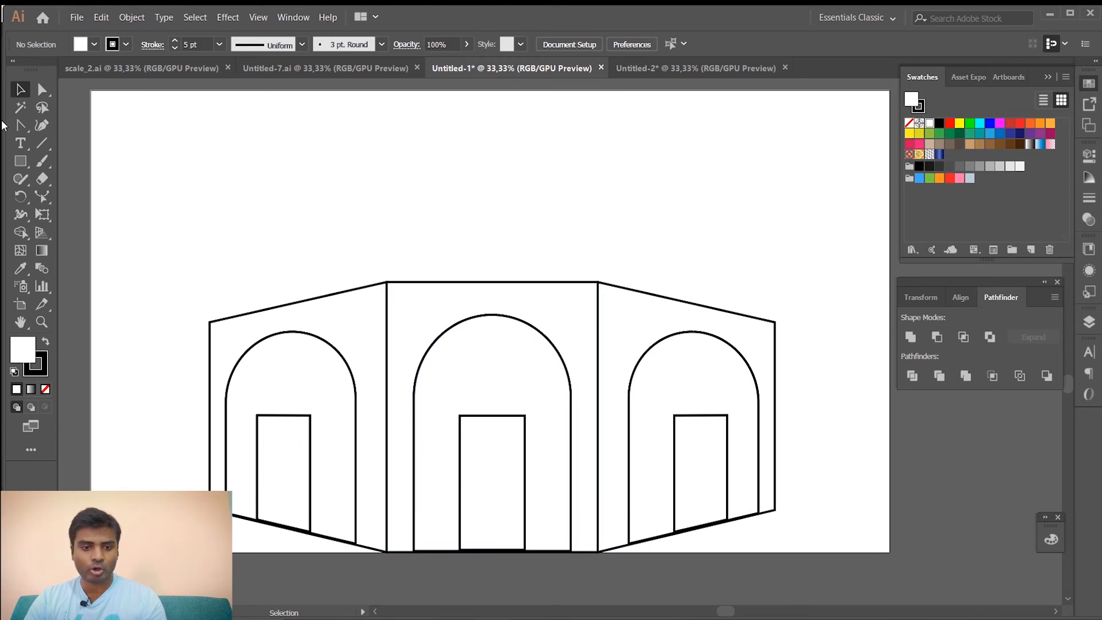
Draw a 562 × 83 px rectangle directly on top of the central doorway, matching its width, and deselect it
key("m")
mouse_move(387, 250)
left_mouse_down()
mouse_move(433, 276)
mouse_move(598, 281)
left_mouse_up()
left_click(20, 92)
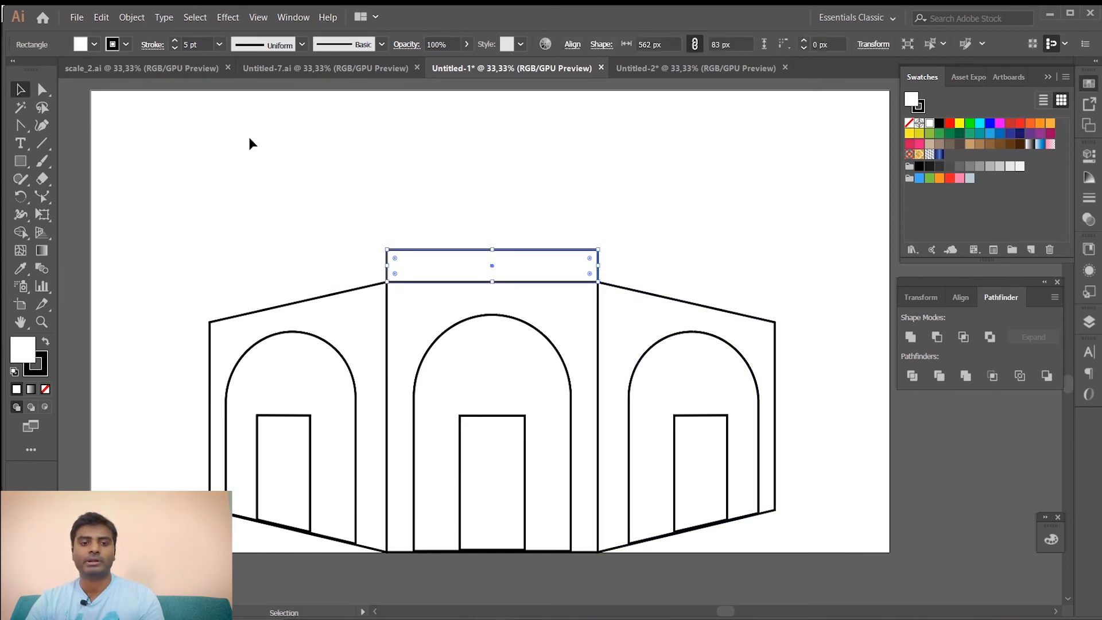
left_click(321, 160)
Try drawing an ellipse in the empty area above the right doorway, and undo it
left_click_drag(23, 165, 98, 200)
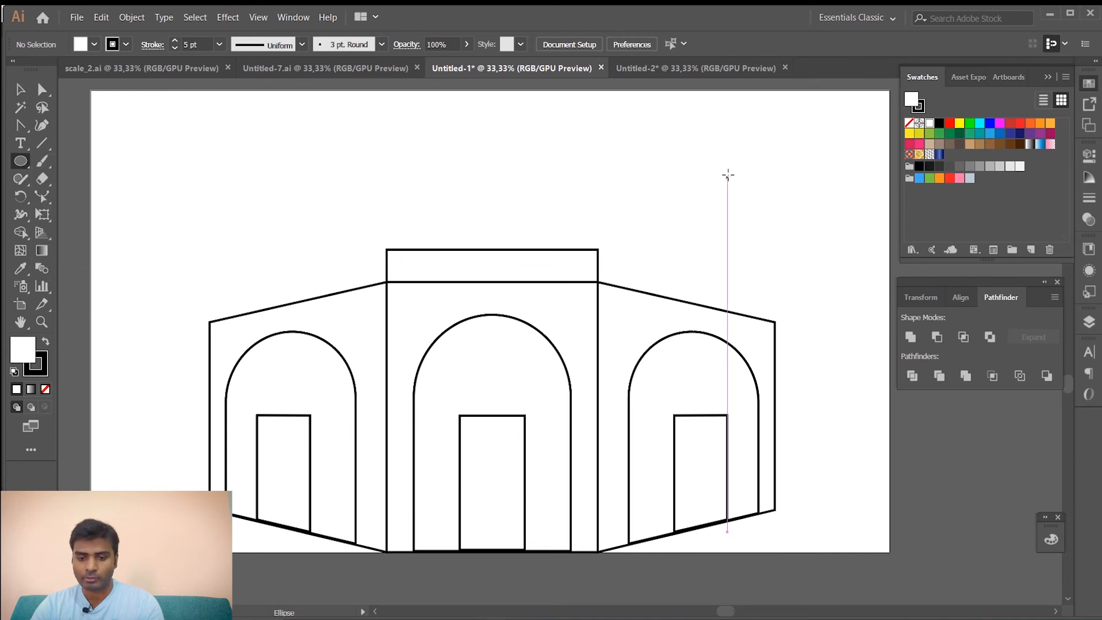
left_click_drag(738, 169, 812, 241)
key("ctrl+z")
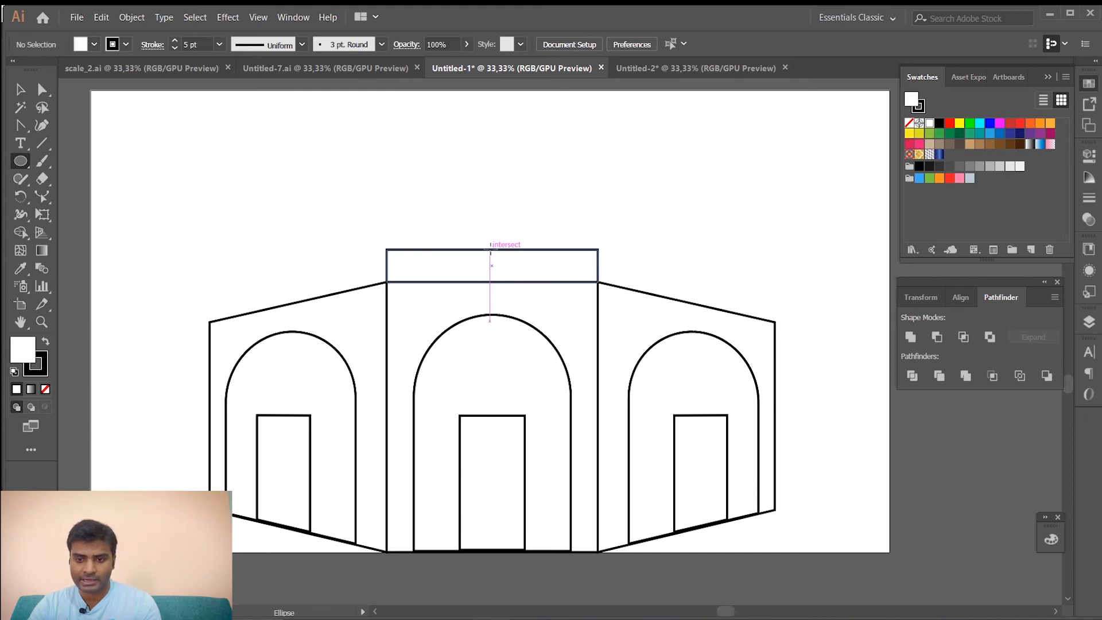
Draw a circle about 574 px in diameter, centred on the top edge of the rectangle above the central doorway
left_click_drag(490, 249, 595, 330)
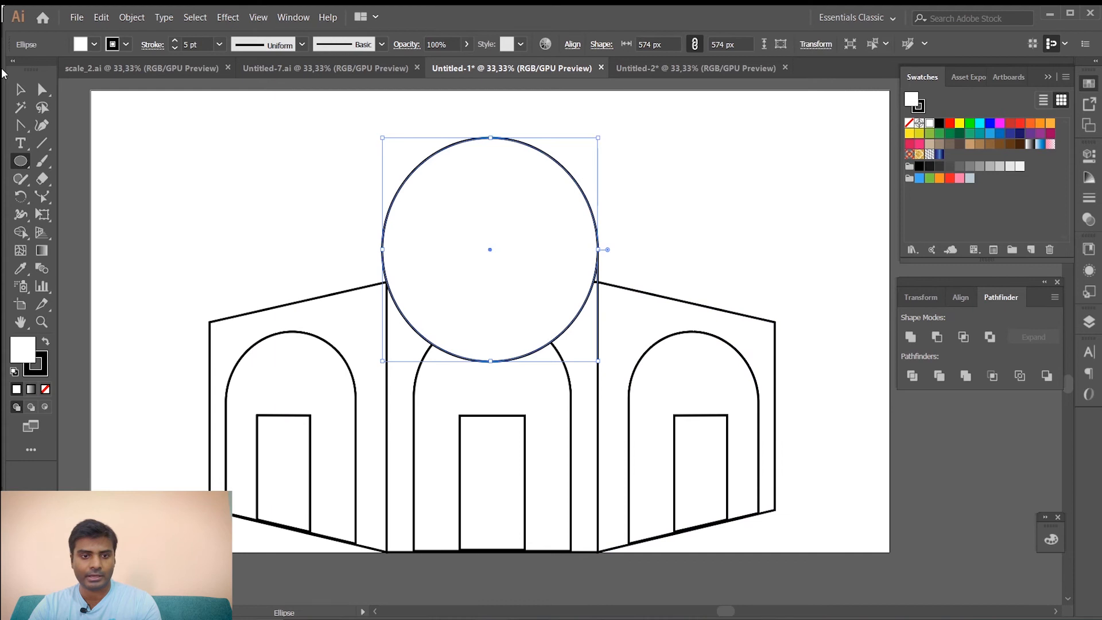
key("v")
key("ctrl+h")
left_click(403, 202)
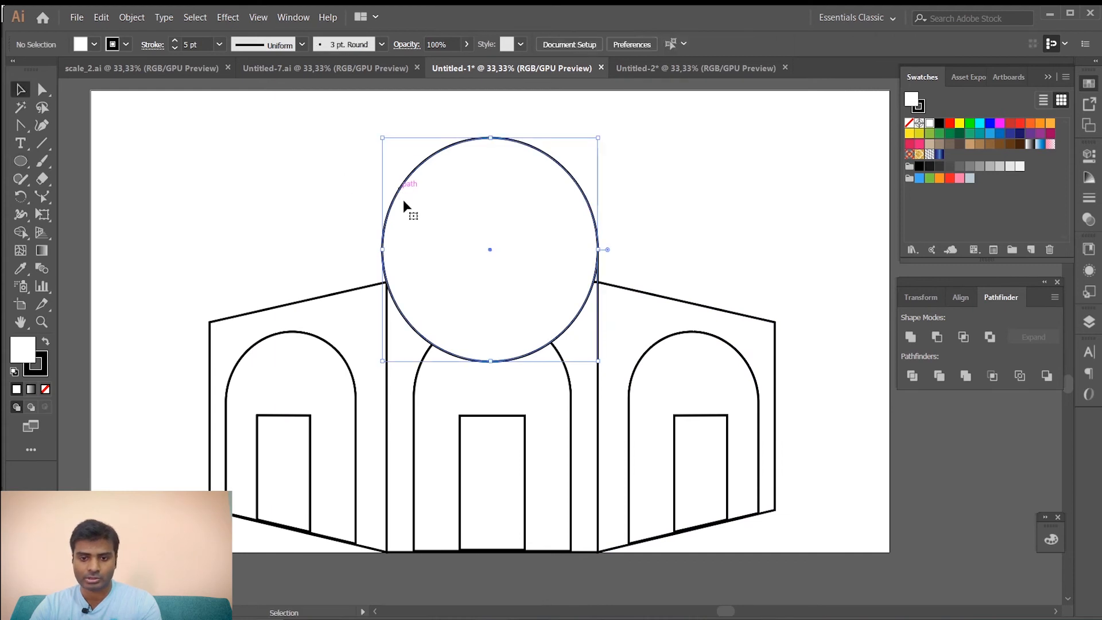
Centre the circle horizontally on the rectangle, using the rectangle as the key object, and clear the selection
left_click_drag(581, 195, 592, 195)
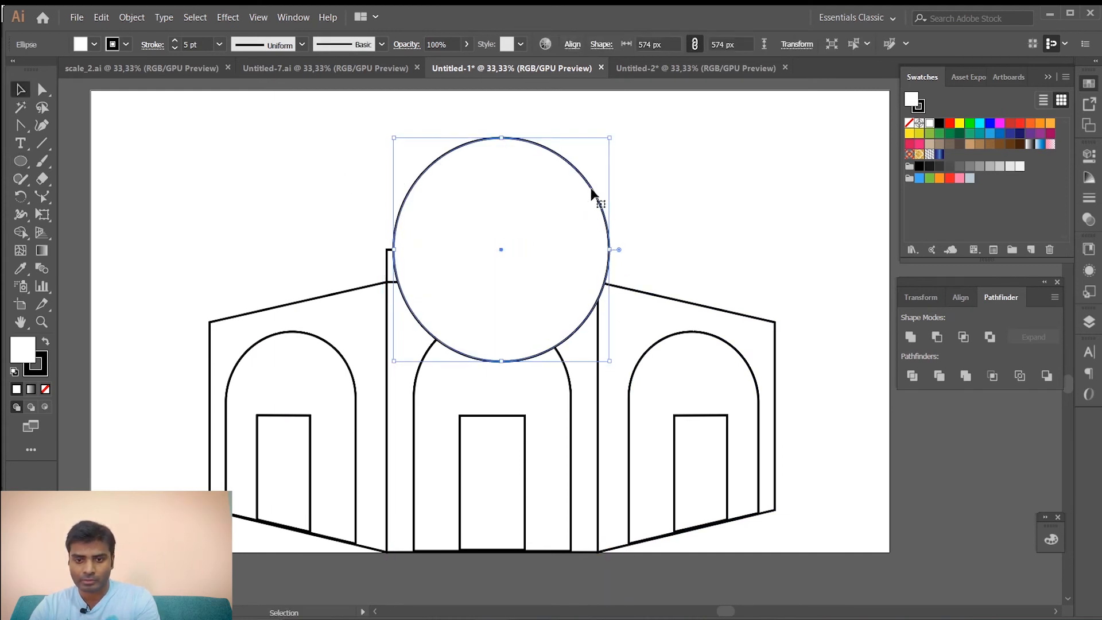
left_click(384, 257, "shift")
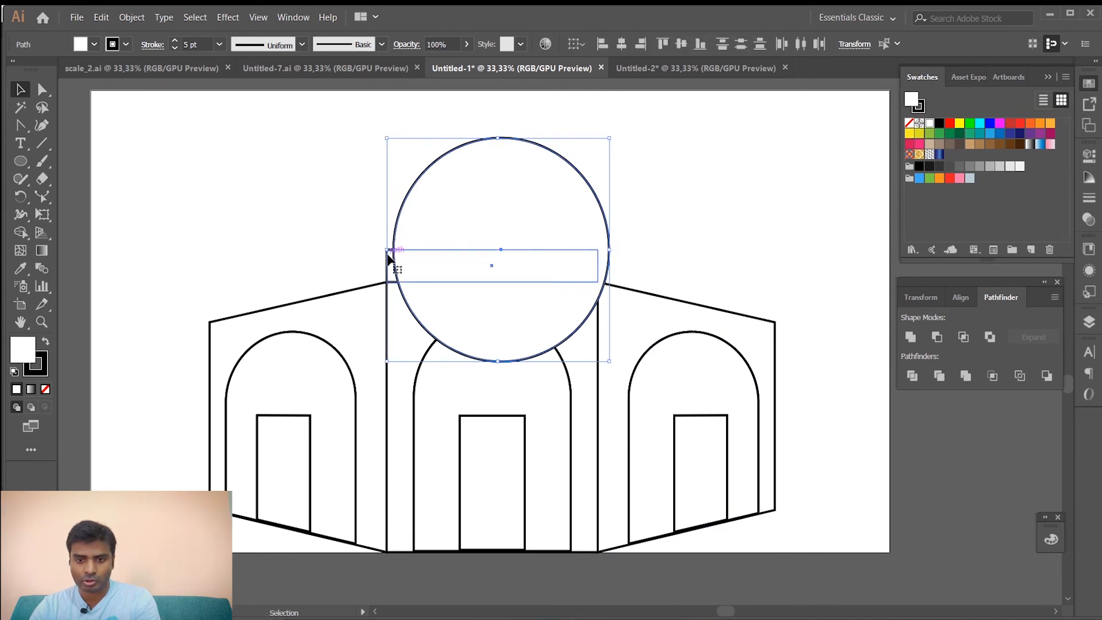
left_click(388, 259)
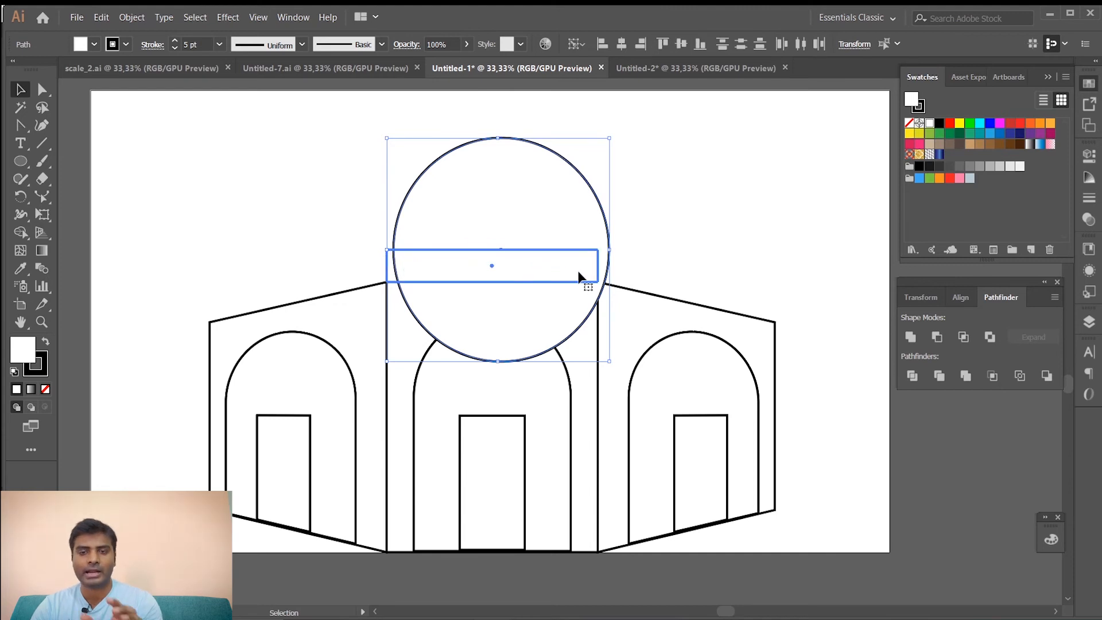
left_click(621, 45)
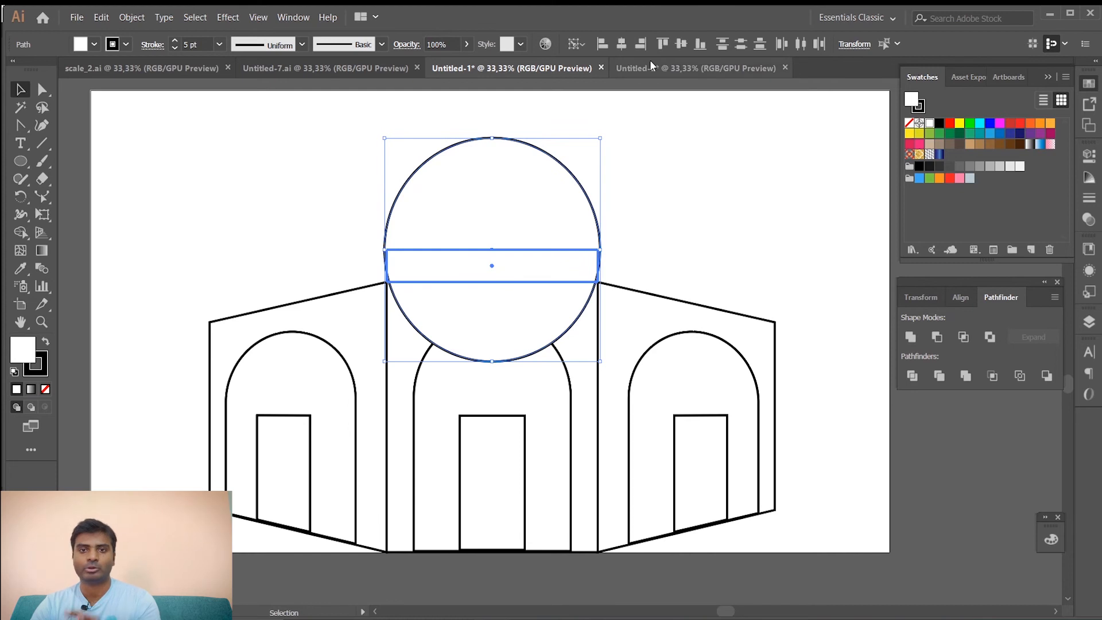
left_click(690, 218)
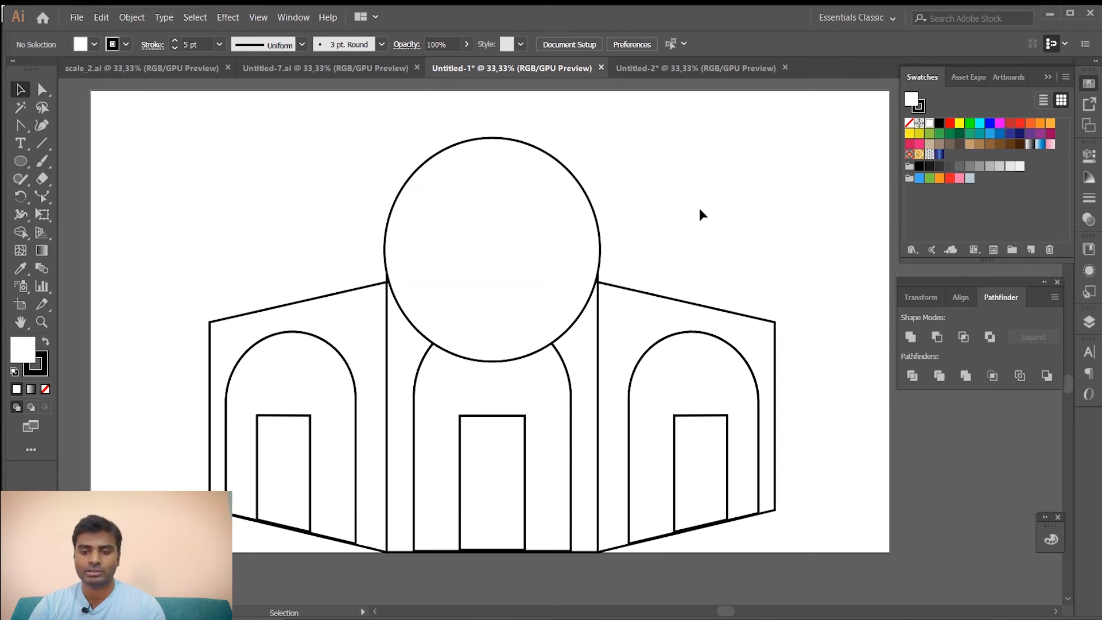
left_click_drag(344, 185, 663, 264)
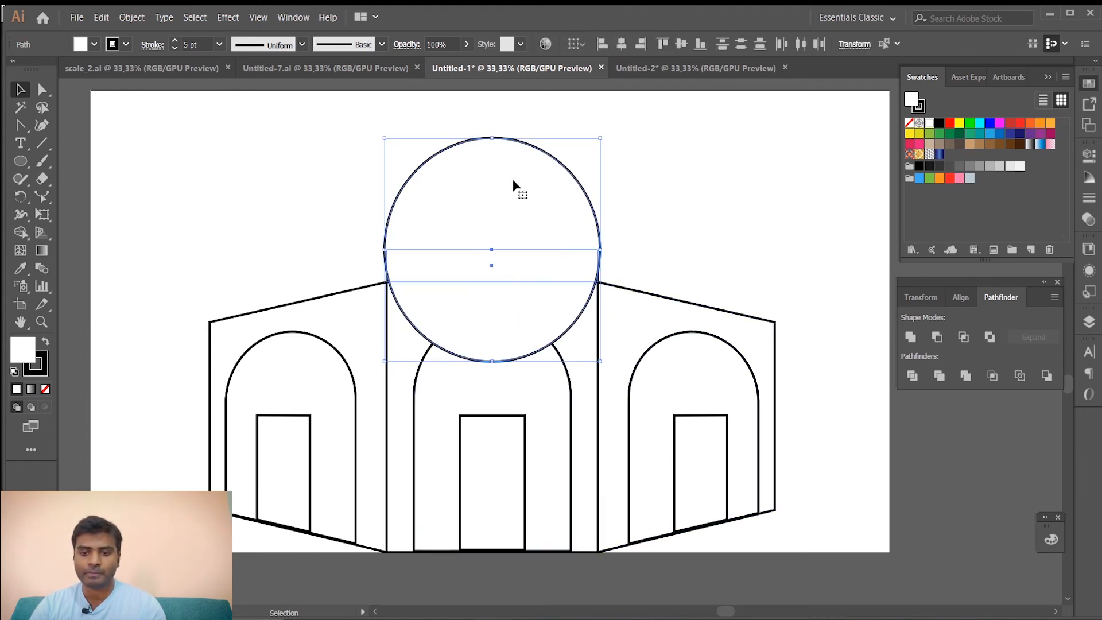
left_click(125, 159)
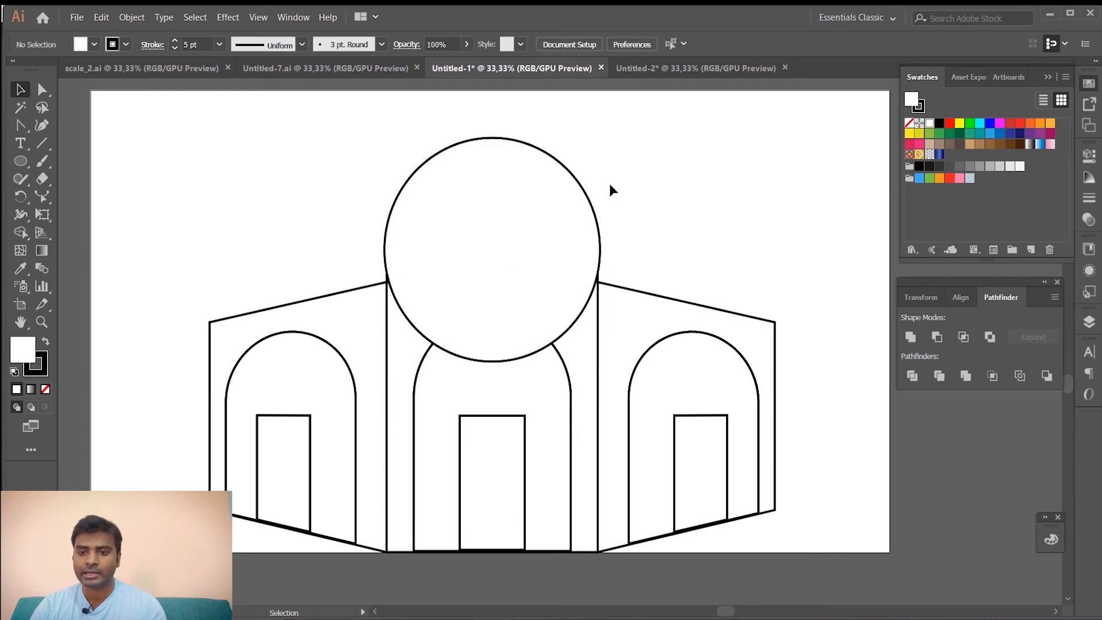
Move the circle away from the building until it mostly lies beyond the artboard's right edge, and deselect it
left_click_drag(579, 184, 821, 147)
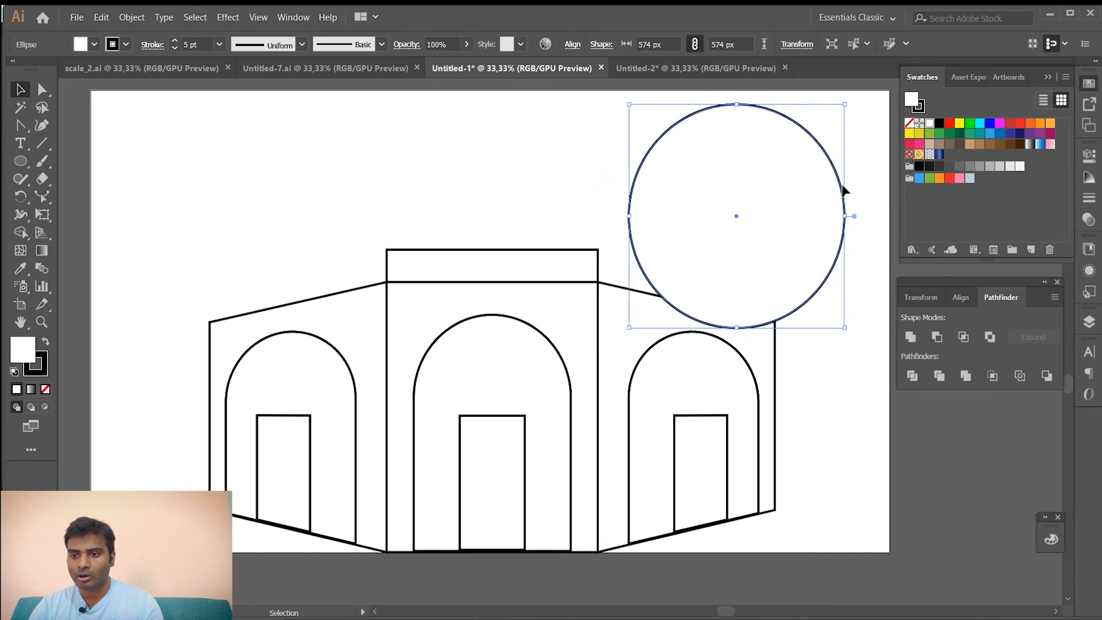
left_click_drag(842, 191, 877, 189)
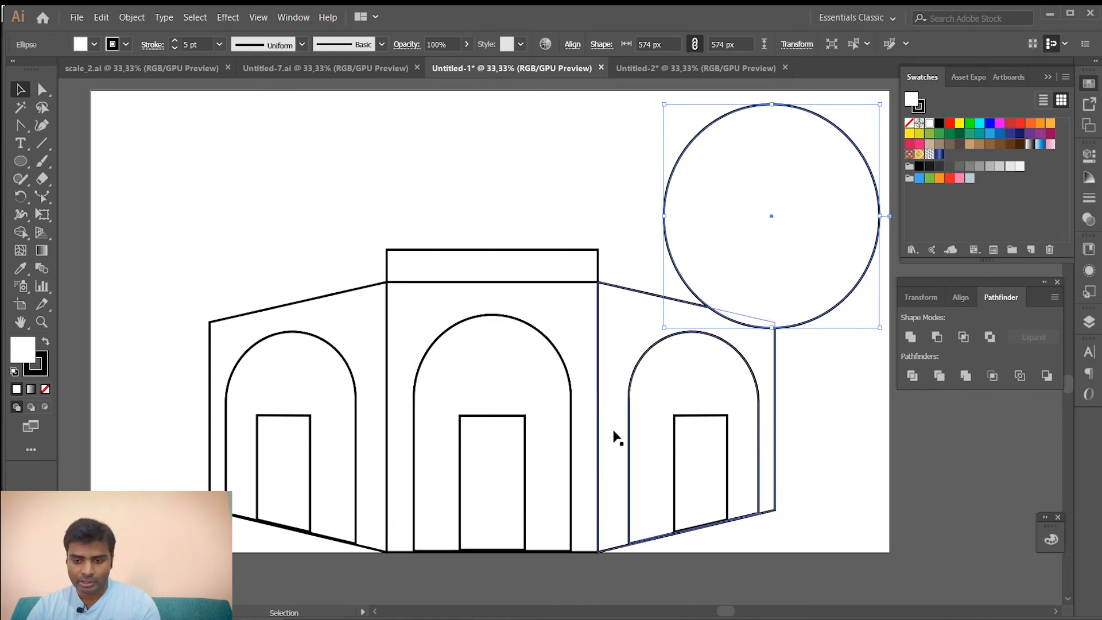
scroll(528, 427, "down", 1)
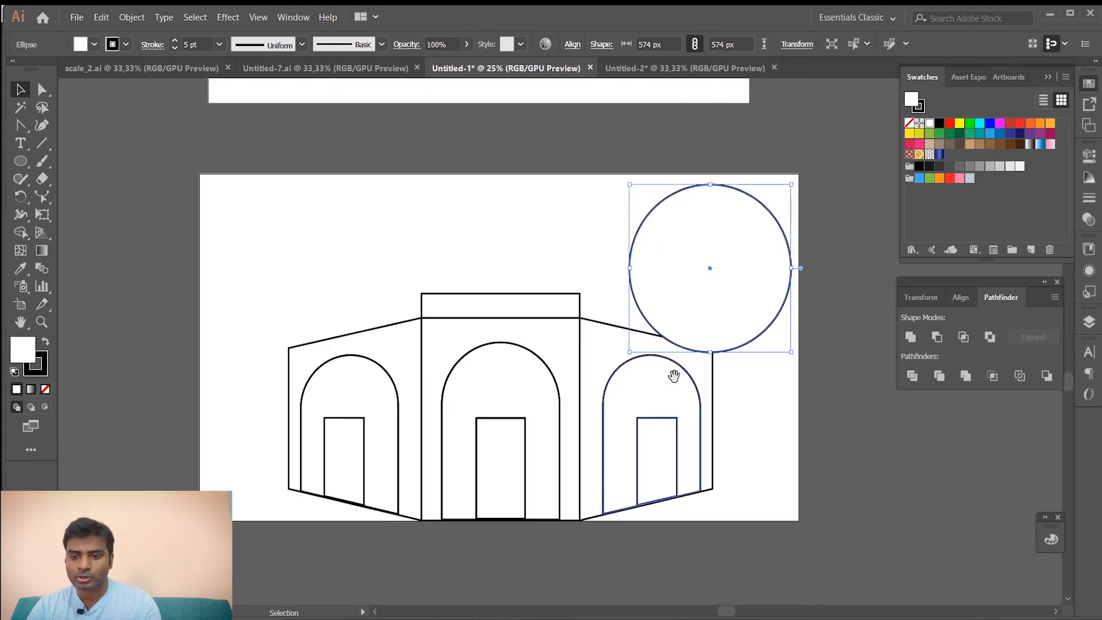
scroll(674, 374, "right", 3)
left_click_drag(582, 276, 737, 244)
left_click(88, 167)
Draw a rectangle about 851 × 346 px covering the circle's lower half, with its top edge level with the circle's centre
left_click(26, 163)
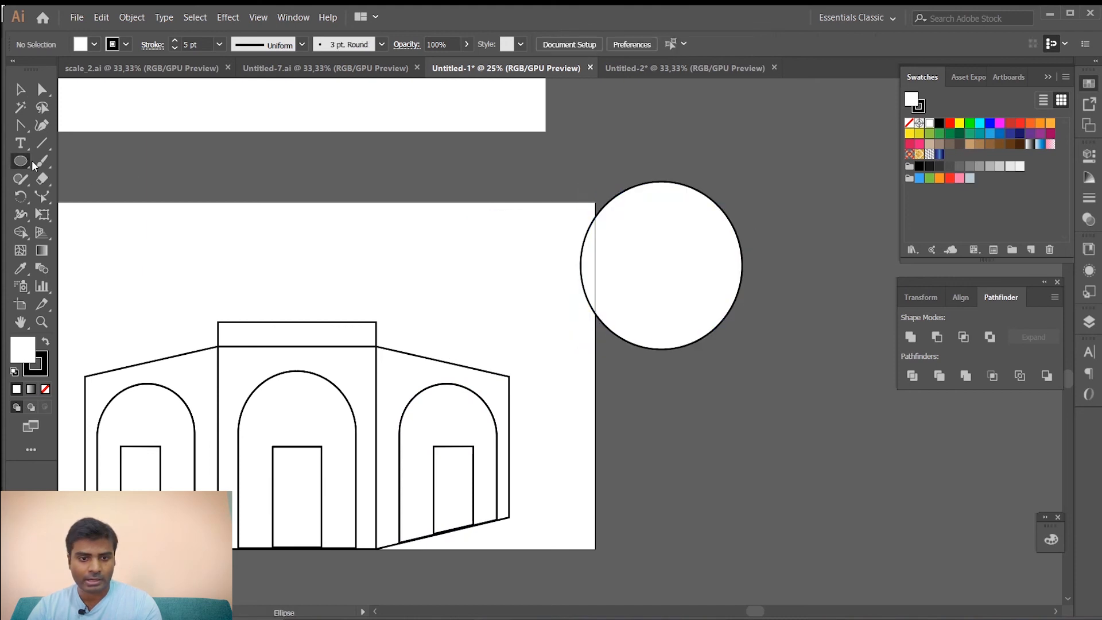
left_click_drag(21, 161, 63, 163)
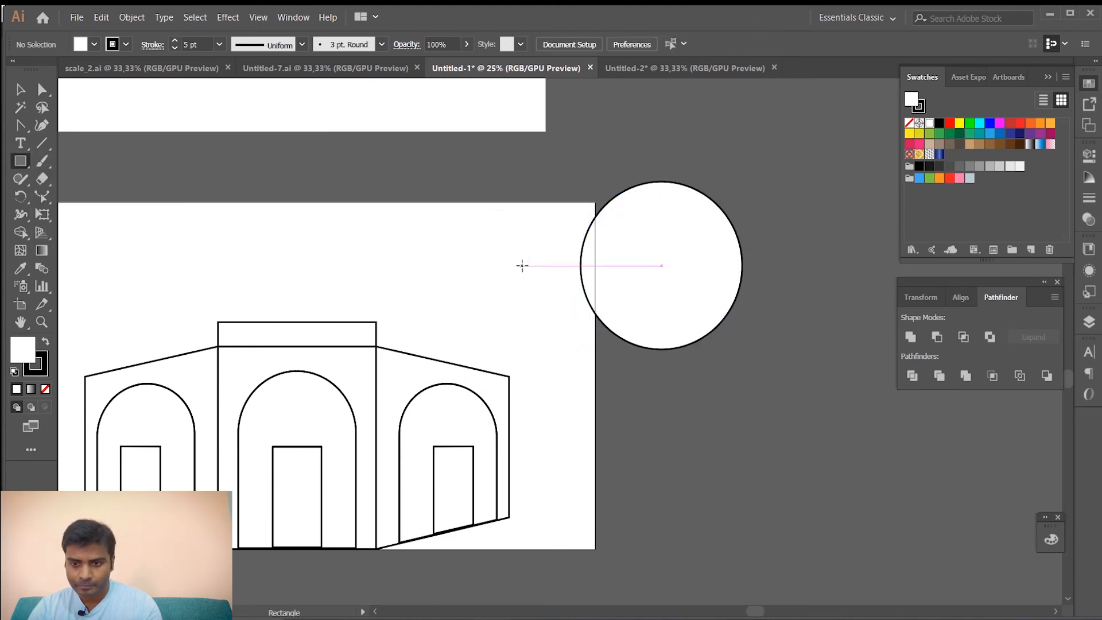
mouse_move(539, 265)
left_mouse_down()
mouse_move(717, 266)
mouse_move(779, 366)
left_mouse_up()
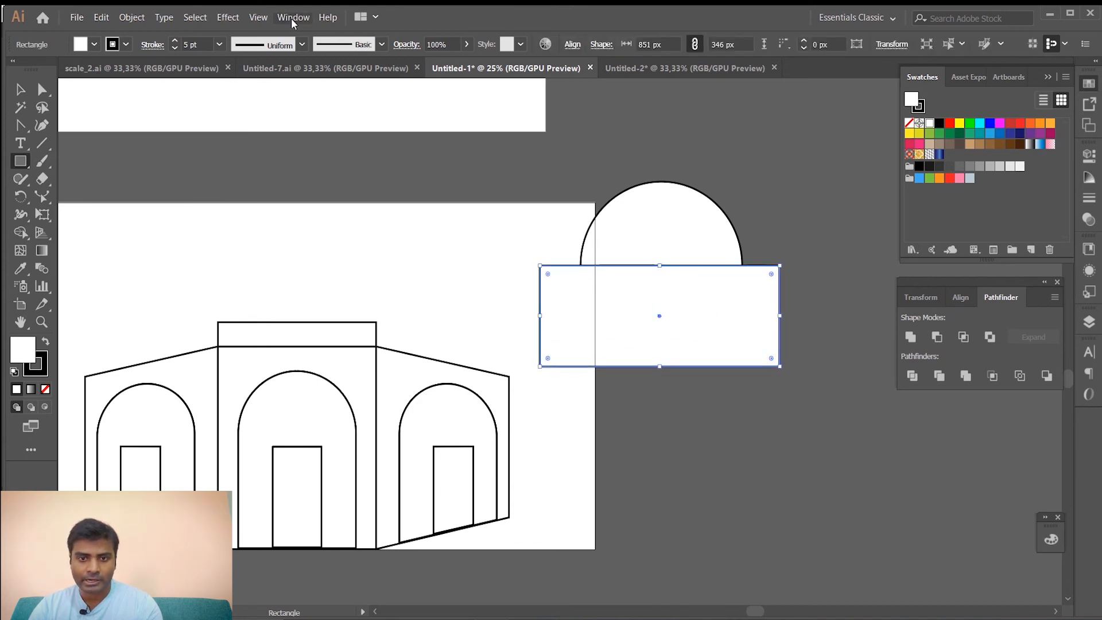
left_click(292, 18)
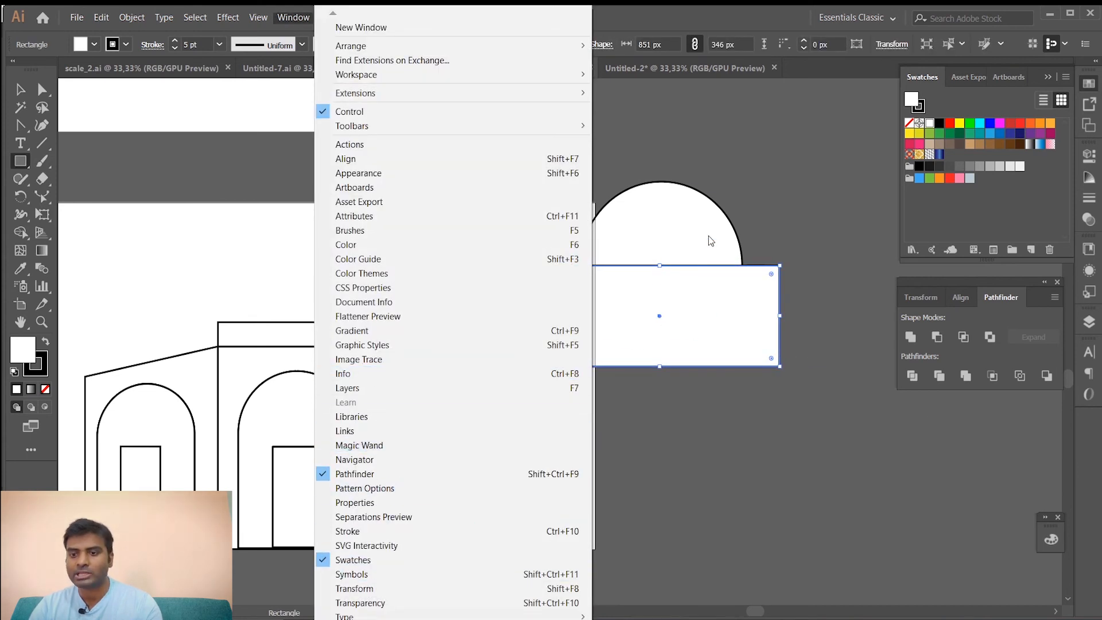
left_click(652, 12)
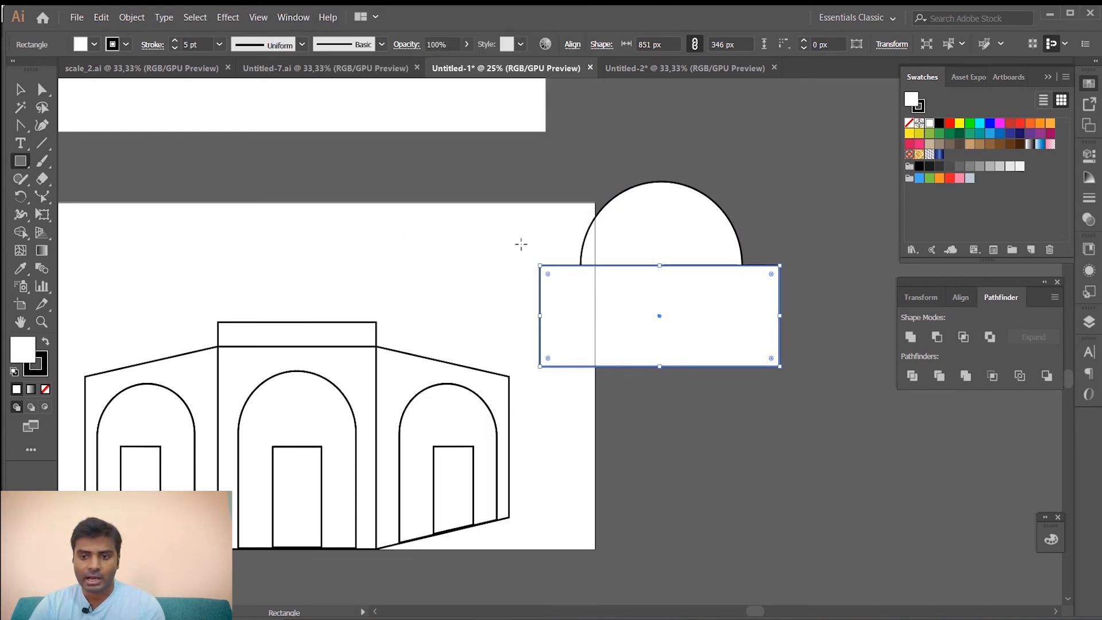
Remove the rectangle and the circle's lower half with the Shape Builder tool, leaving a half circle
left_click(19, 91)
left_click_drag(557, 219, 656, 334)
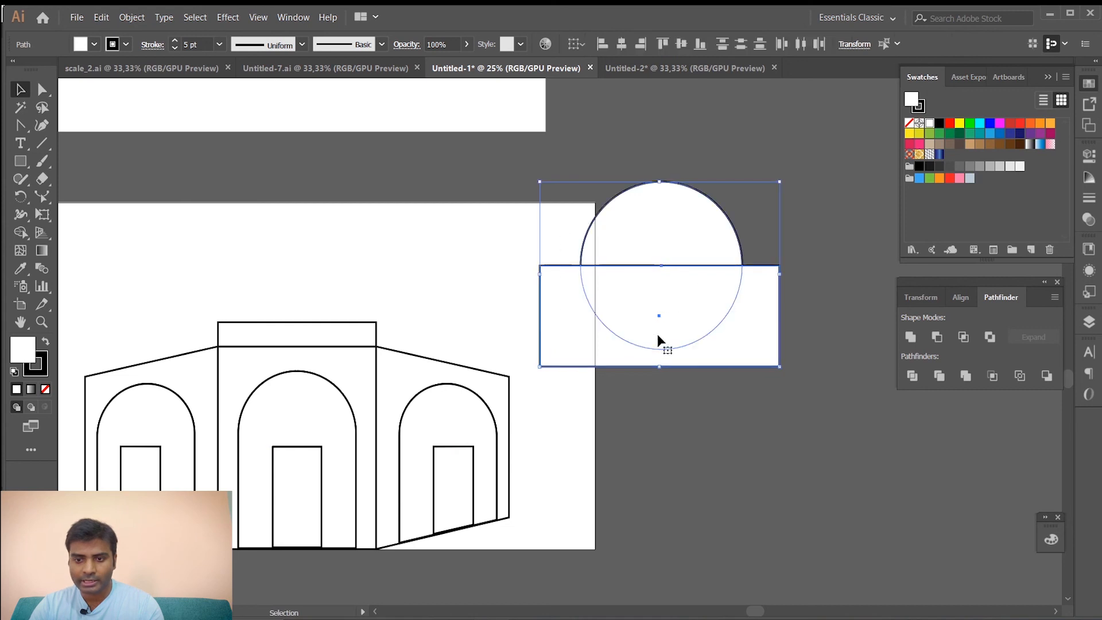
left_click(22, 234)
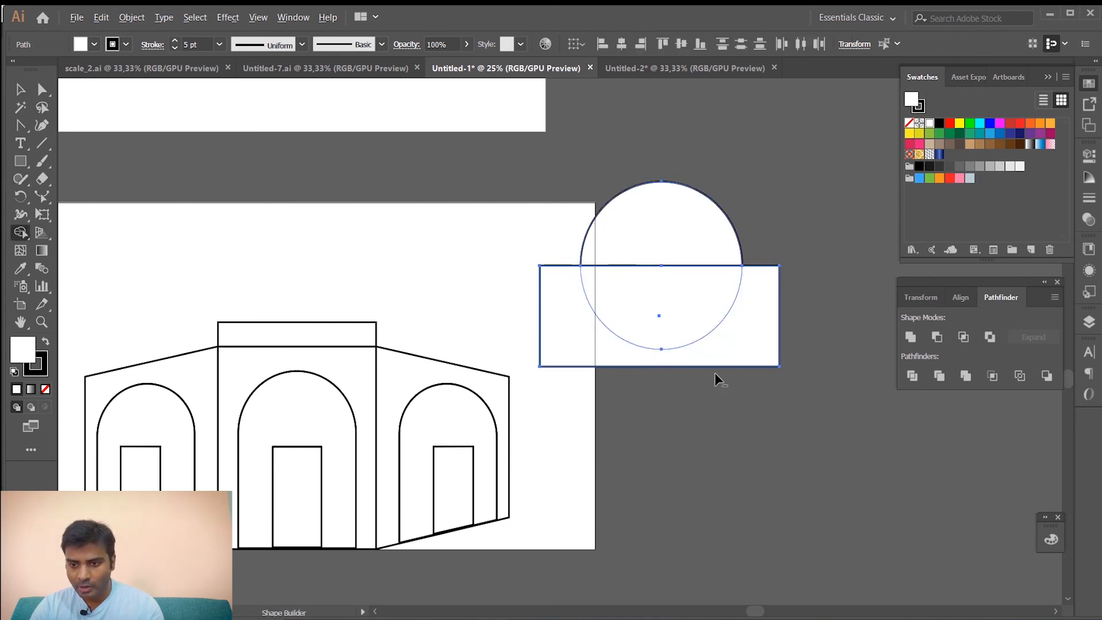
left_click_drag(716, 359, 696, 308)
left_click(19, 91)
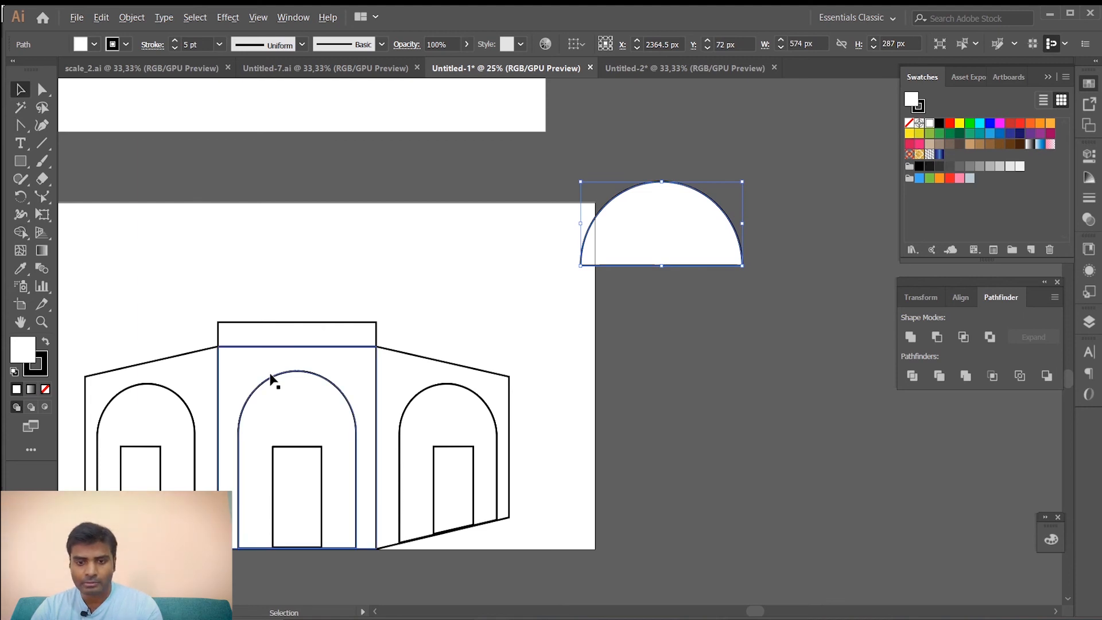
Move the half circle back to the empty area above the building, at about X 1453.5 px, Y 80 px
scroll(271, 374, "up", 1)
left_click_drag(308, 382, 450, 370)
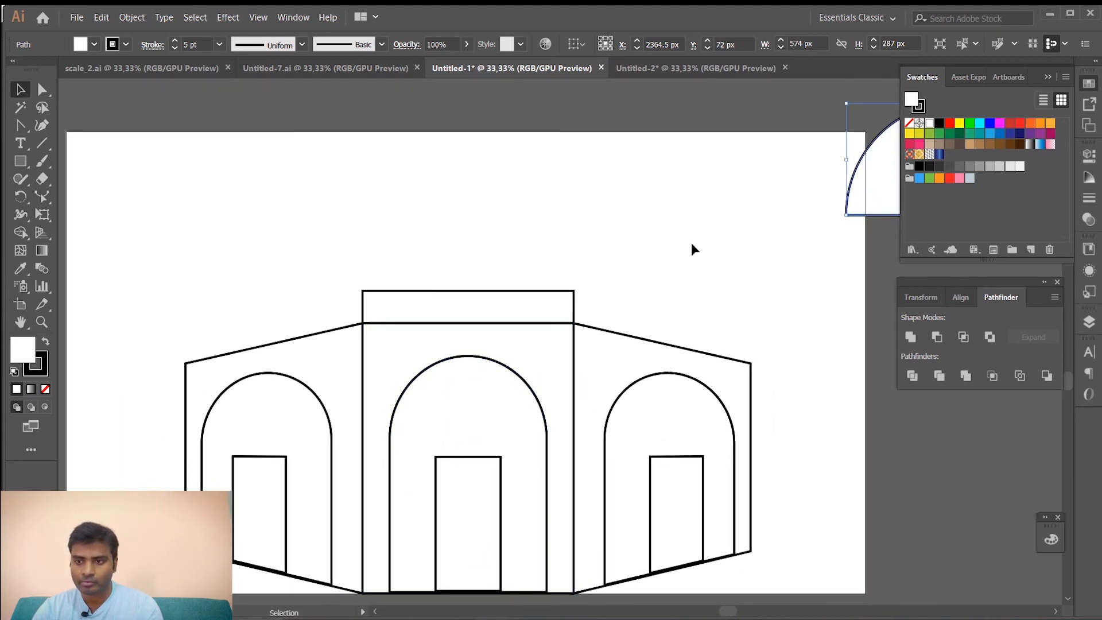
left_click_drag(880, 187, 395, 246)
left_click_drag(526, 188, 538, 178)
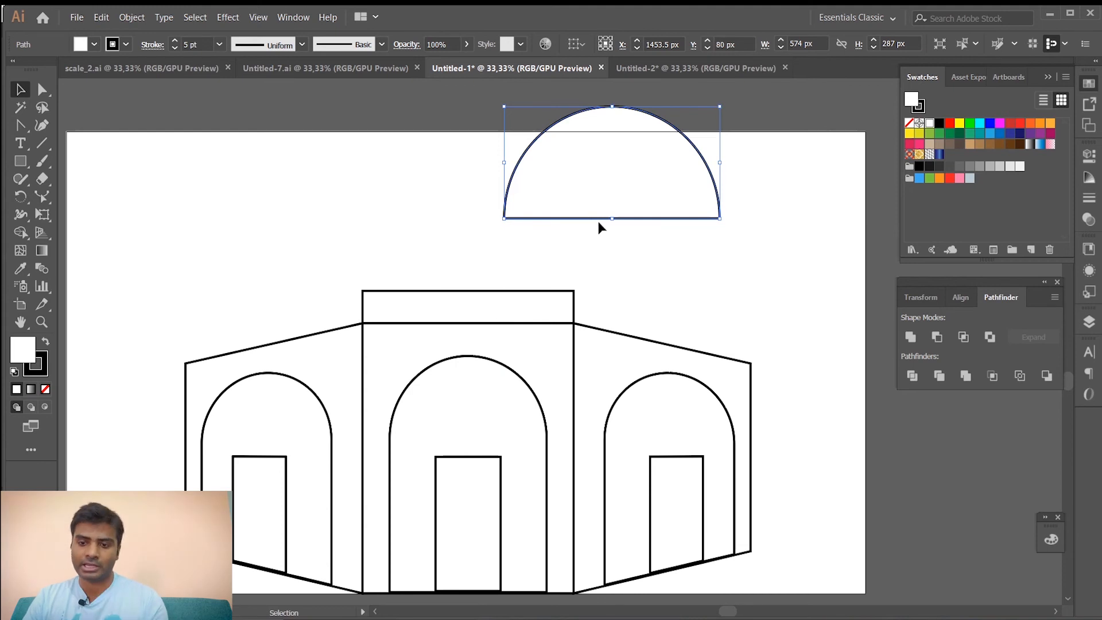
Bend the half circle's flat bottom edge upward at its middle with the Reshape tool, to about Y 137 px
left_click(42, 196)
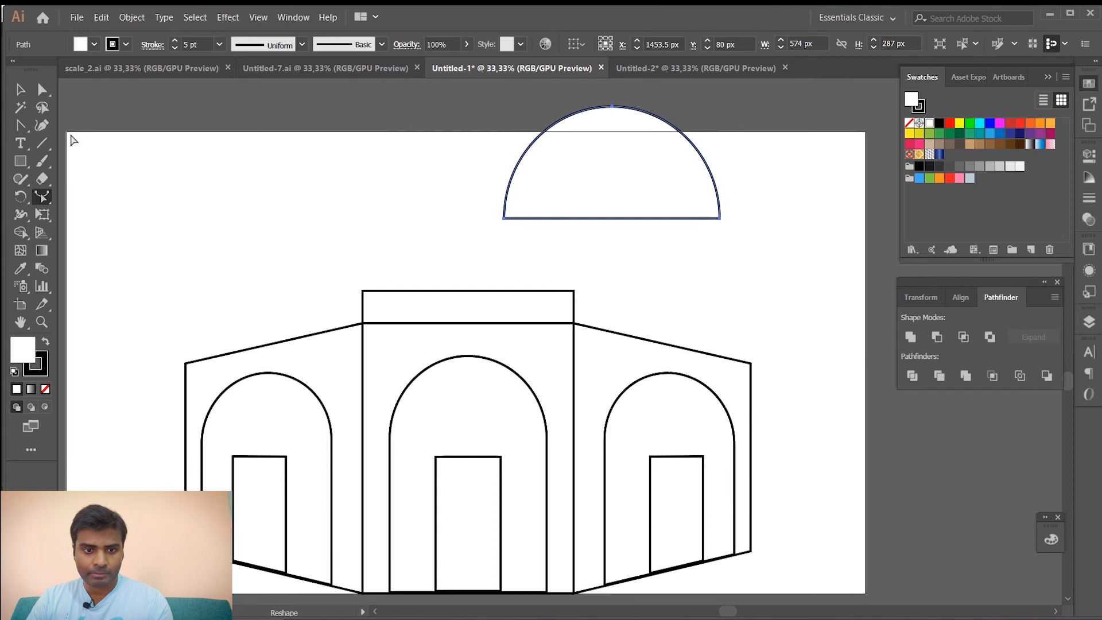
key("a")
left_click_drag(633, 233, 560, 193)
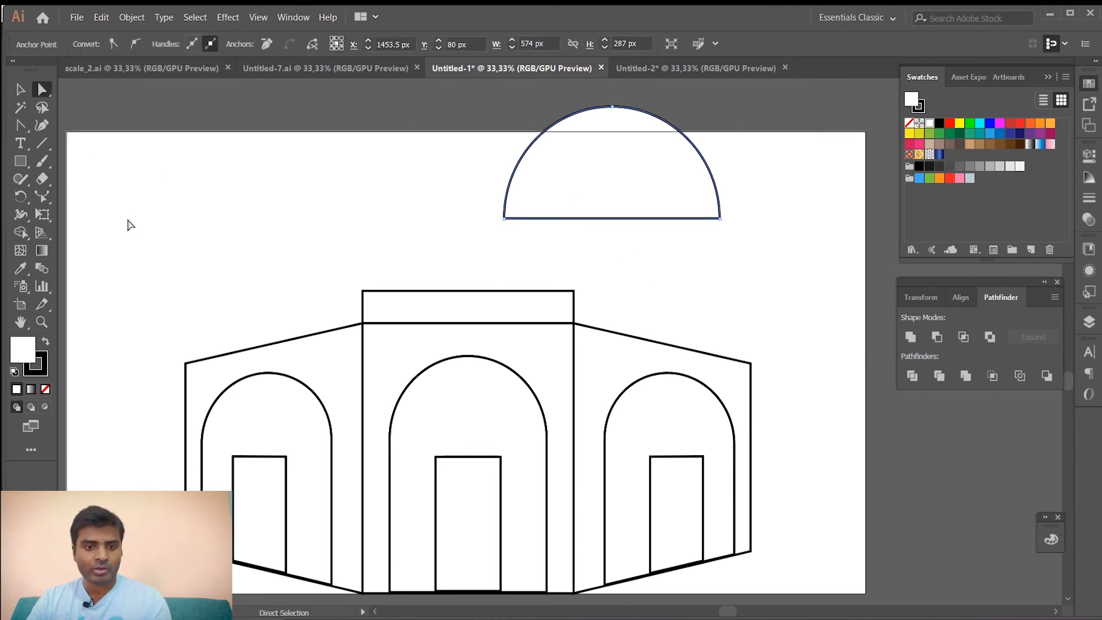
left_click(41, 196)
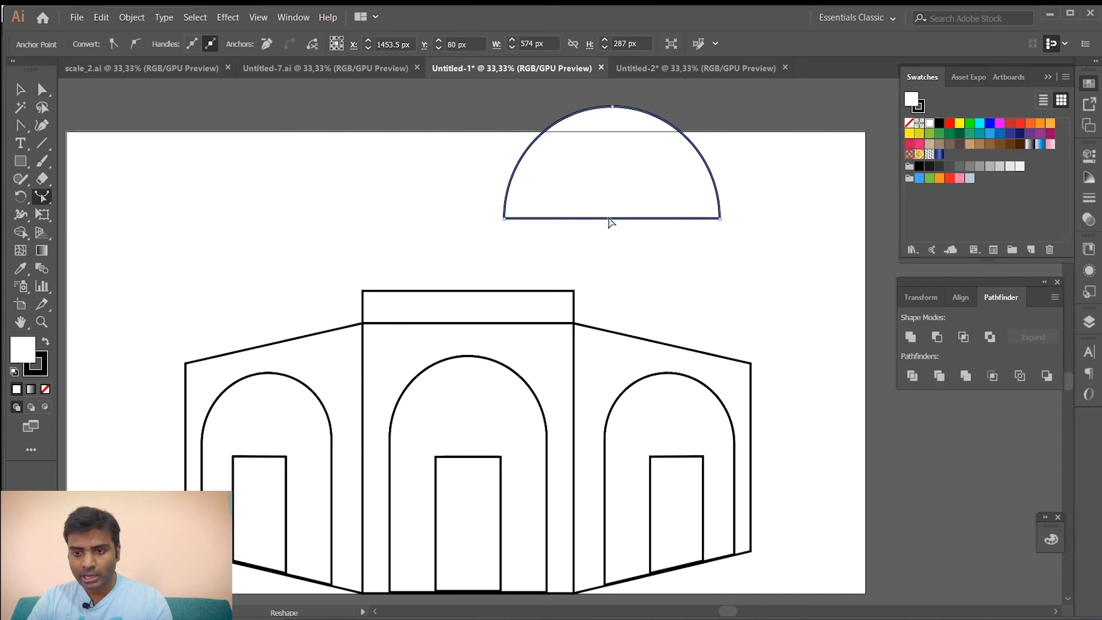
left_click_drag(607, 220, 610, 184)
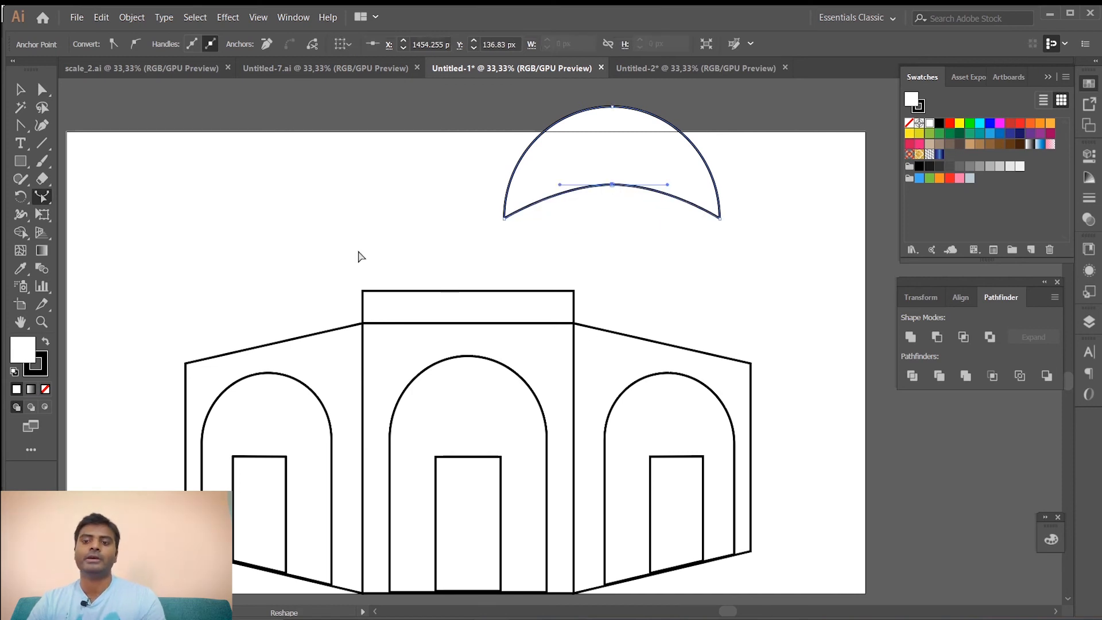
Place the reshaped dome centrally over the central rectangle with its lower corners on the rectangle's top edge, and deselect it
left_click(20, 90)
left_click(488, 253)
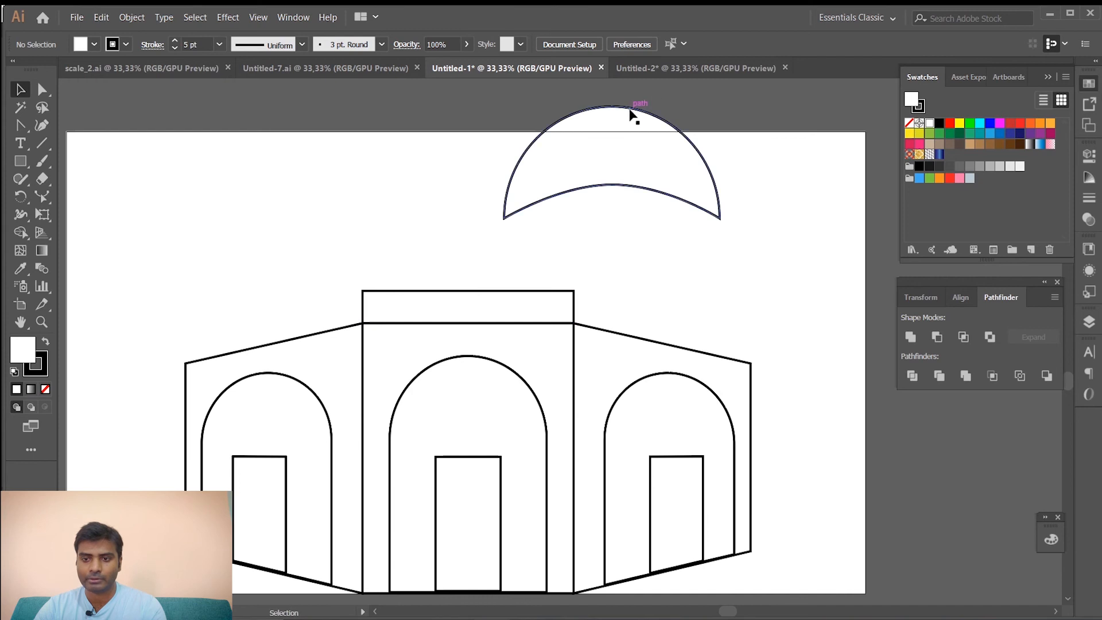
left_click_drag(630, 110, 488, 181)
left_click(686, 224)
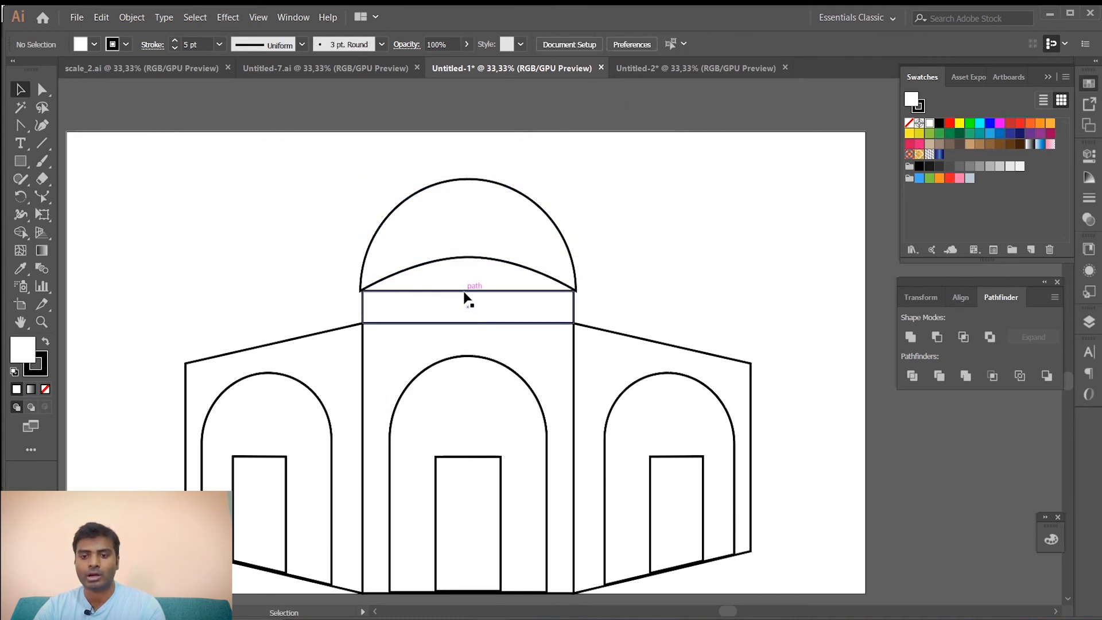
Bend the top edge of the rectangle under the dome upward at its middle with the Reshape tool, to about Y 235 px, and deselect it
left_click(466, 299)
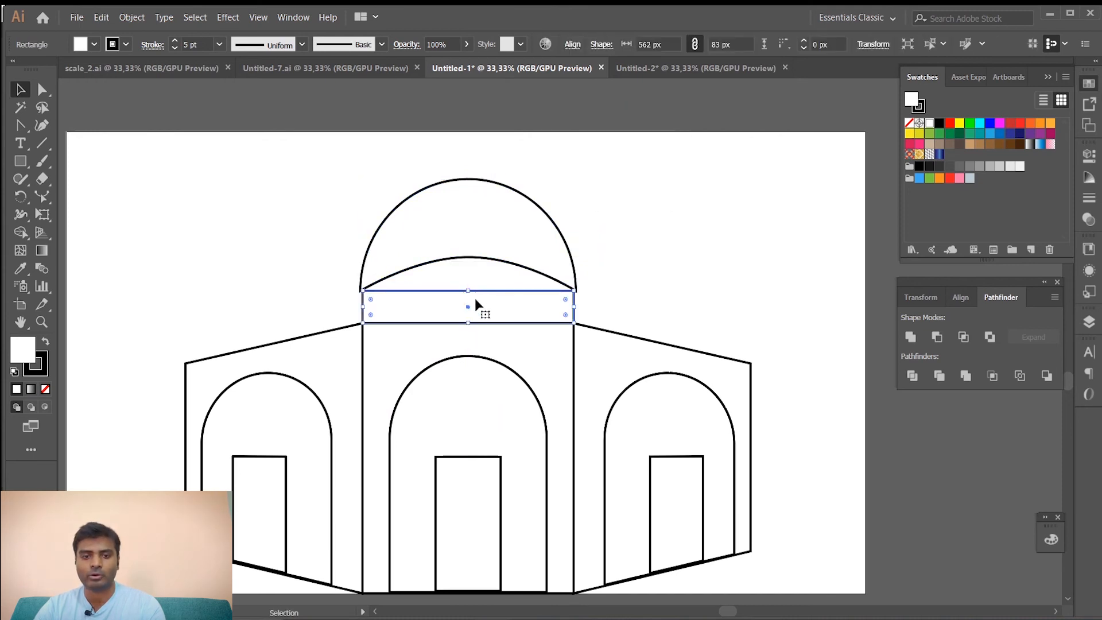
left_click(43, 91)
left_click(422, 307)
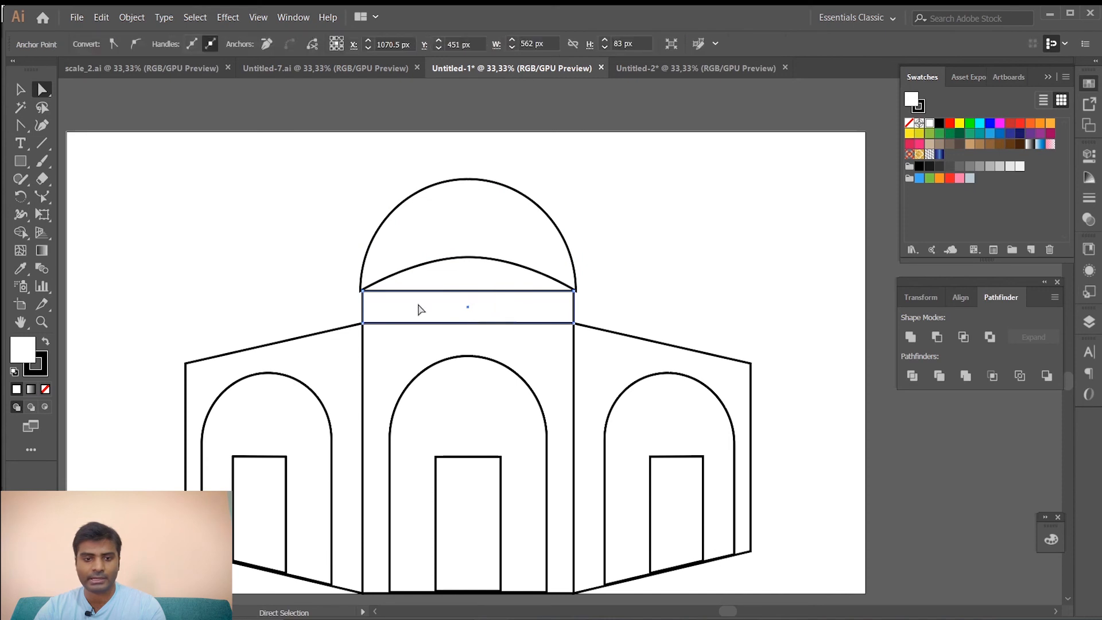
left_click(45, 201)
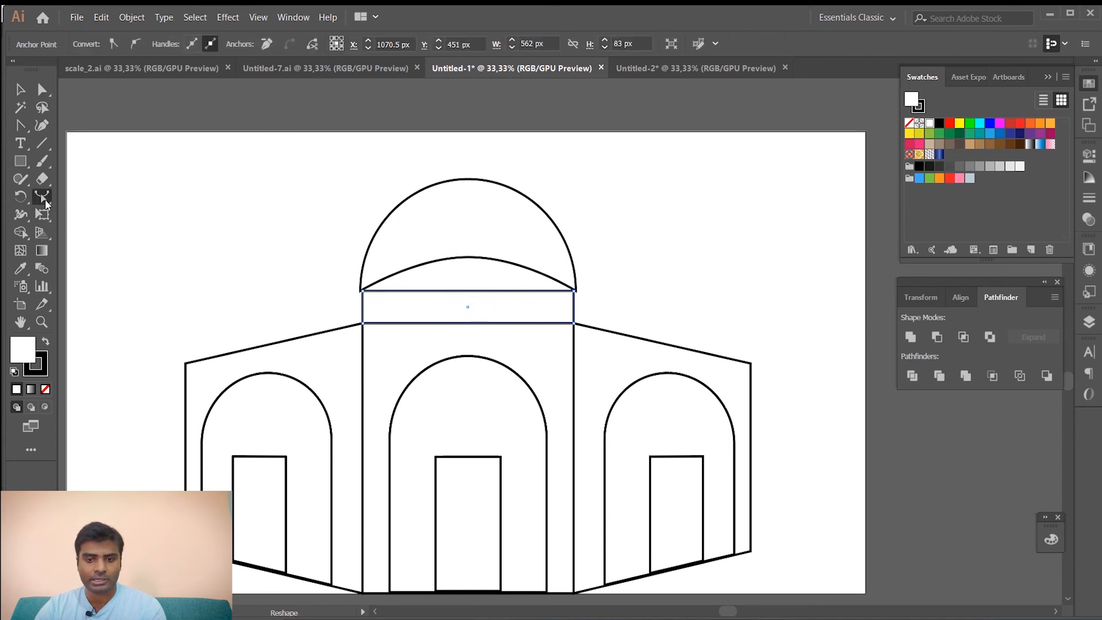
left_click_drag(465, 291, 466, 221)
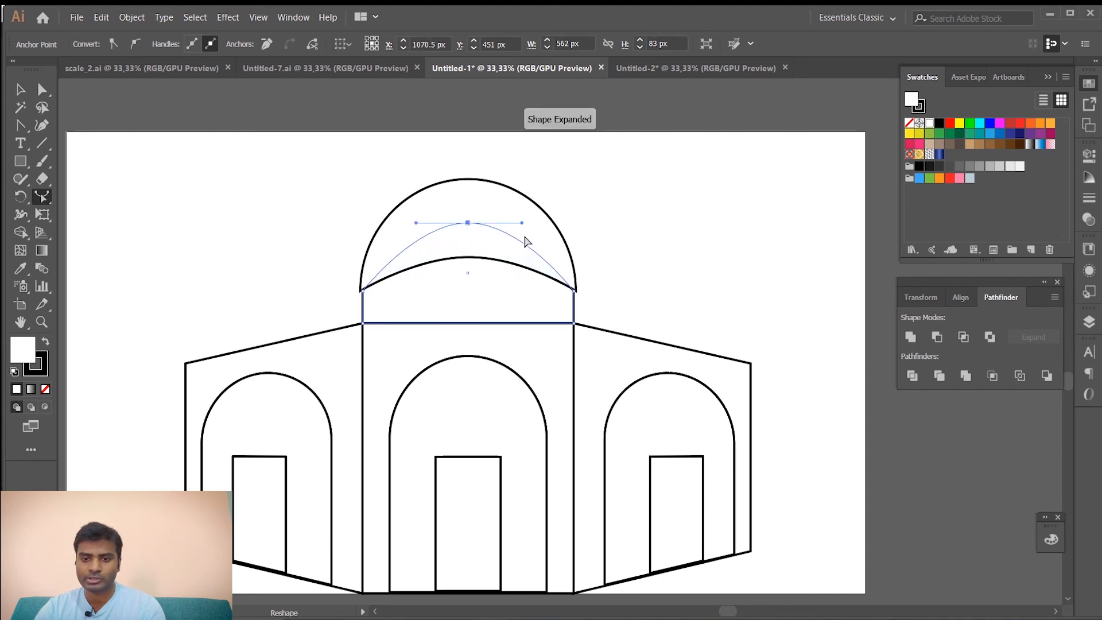
left_click(20, 89)
left_click(110, 201)
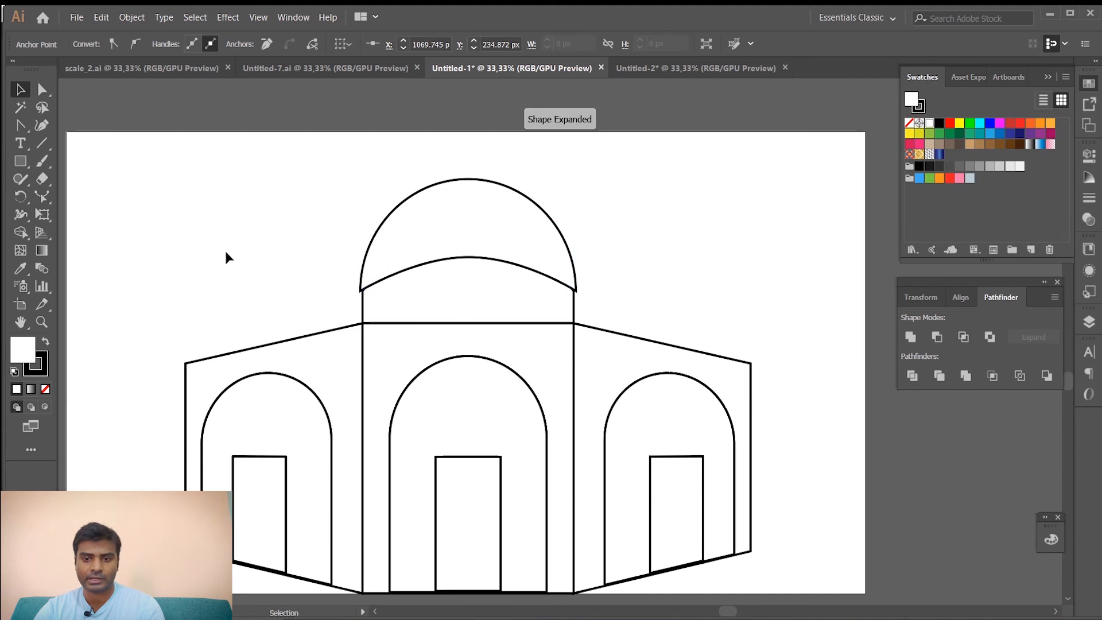
Move the dome slightly down and centre it over the central rectangle, at X 1069.5 px, Y 281 px
left_click(470, 233)
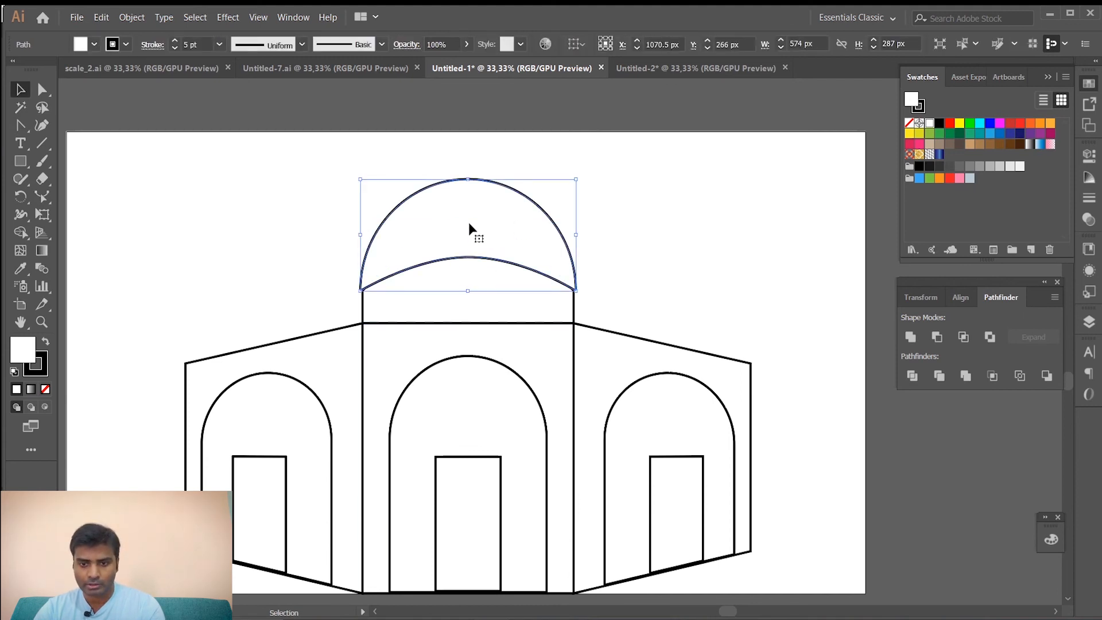
left_click_drag(469, 221, 469, 231)
key("Left")
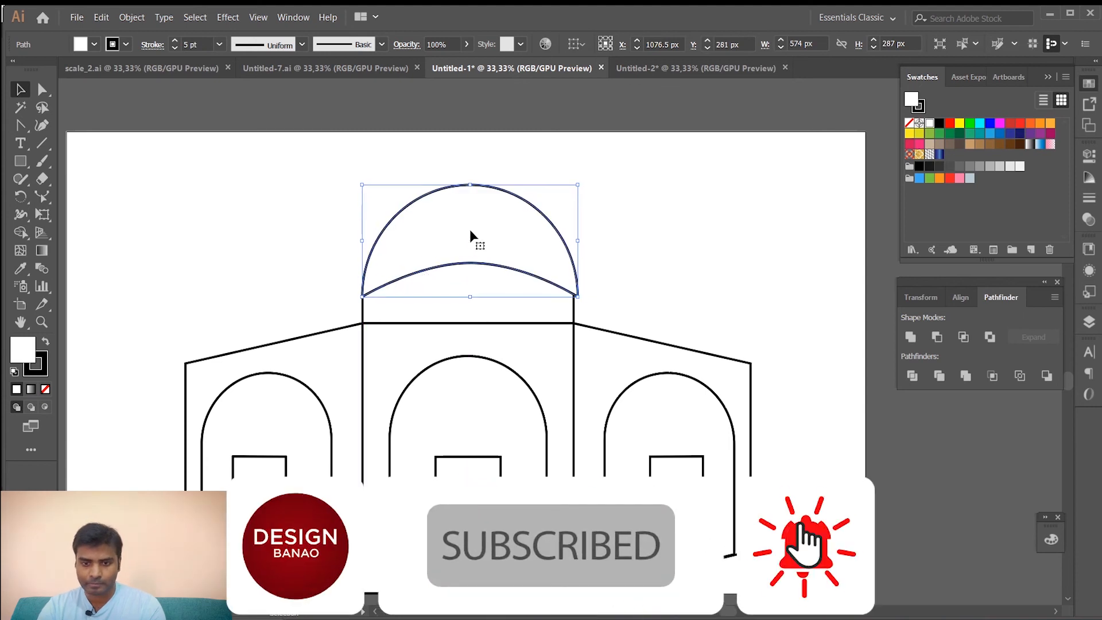
key("Left")
key("Left")
key("Left")
key("Left")
key("Left")
key("Left")
key("Left")
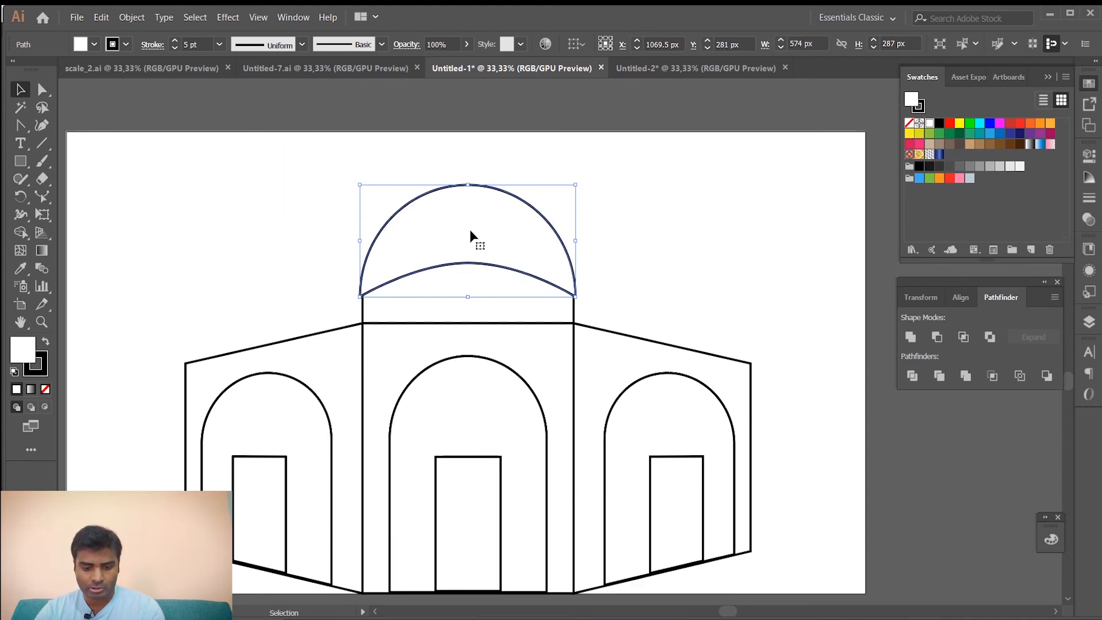
Place a duplicate of the dome straight above the original, at about Y 235 px, and deselect it
left_click_drag(470, 231, 470, 214)
left_click(237, 199)
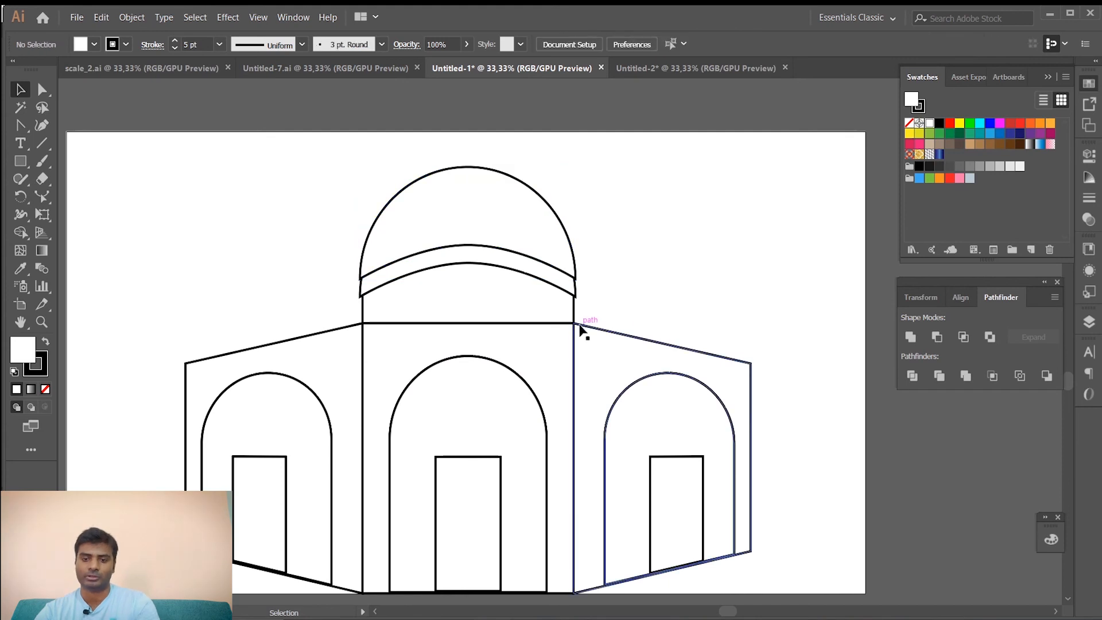
Fill the upper dome copy with the blue gradient swatch and deselect it
scroll(657, 408, "down", 3)
scroll(657, 408, "up", 2)
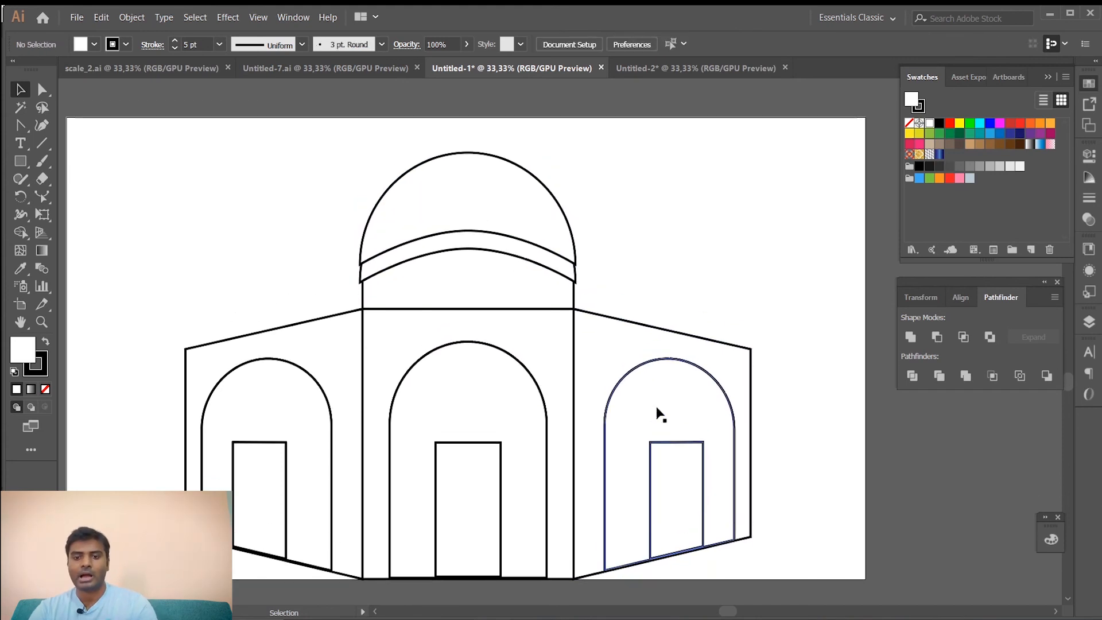
left_click(497, 212)
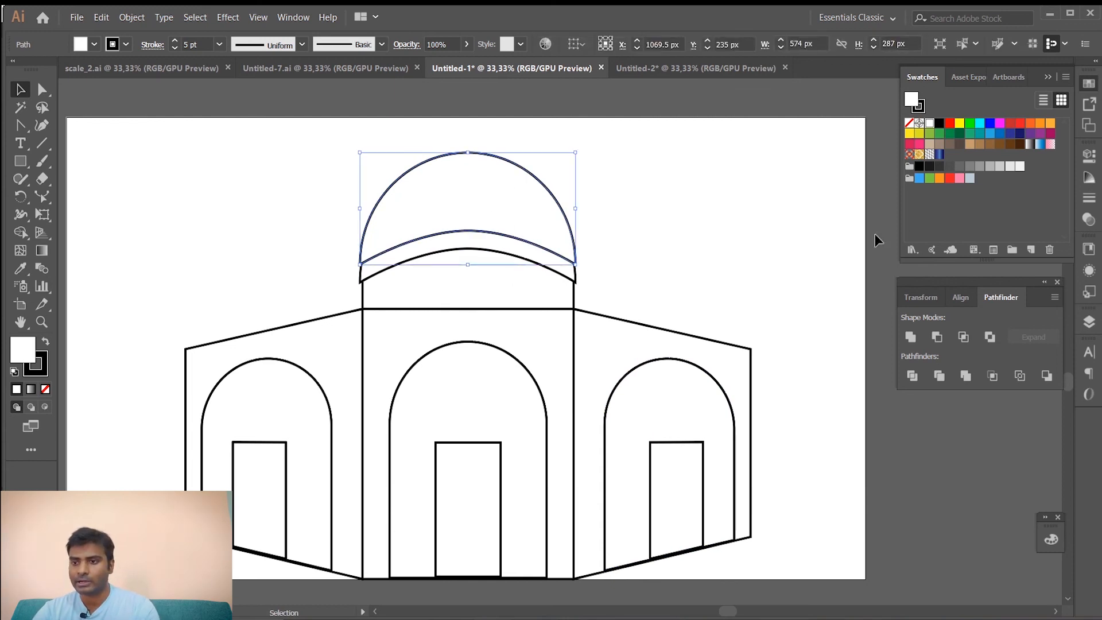
left_click_drag(939, 153, 570, 205)
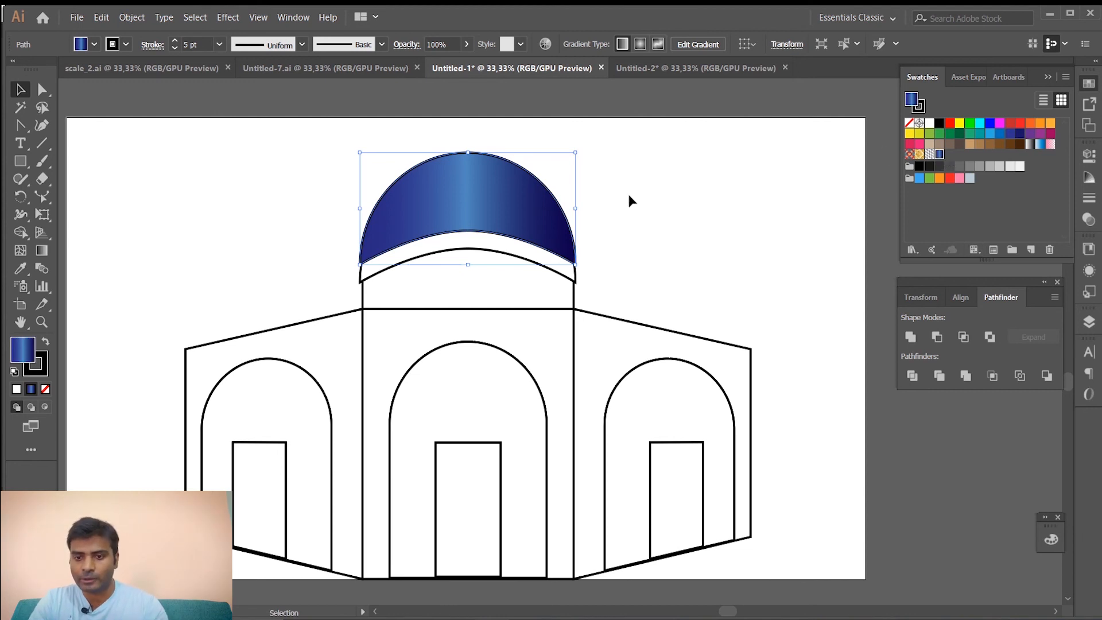
left_click(660, 261)
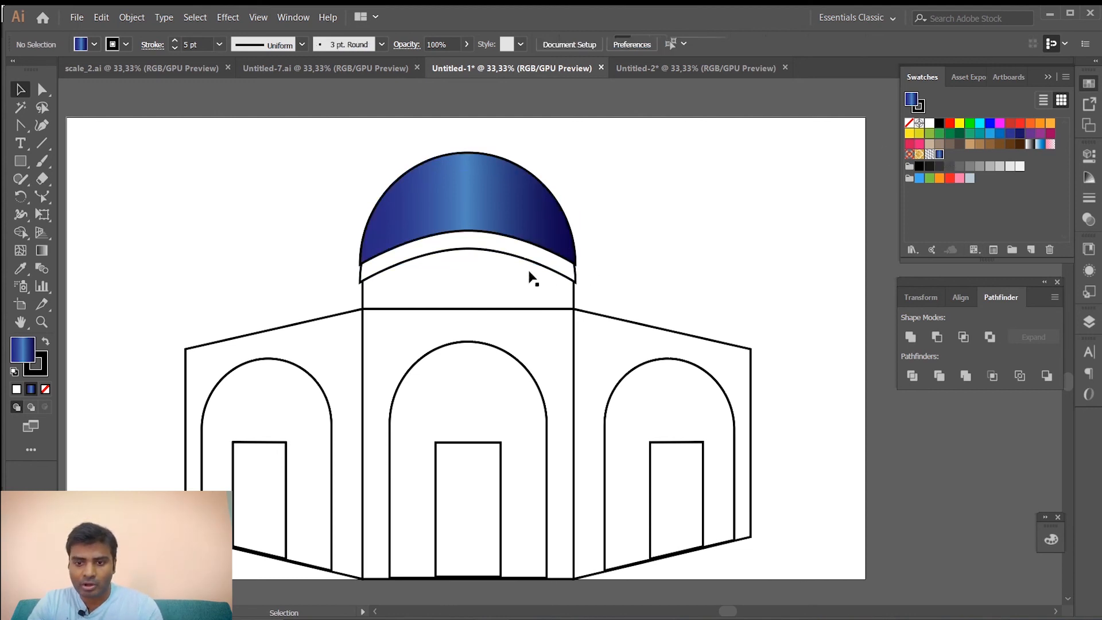
Fill the three wall shapes around the arches with the red floral pattern swatch and deselect them
left_click(327, 359)
left_click(402, 357, "shift")
left_click(611, 347, "shift")
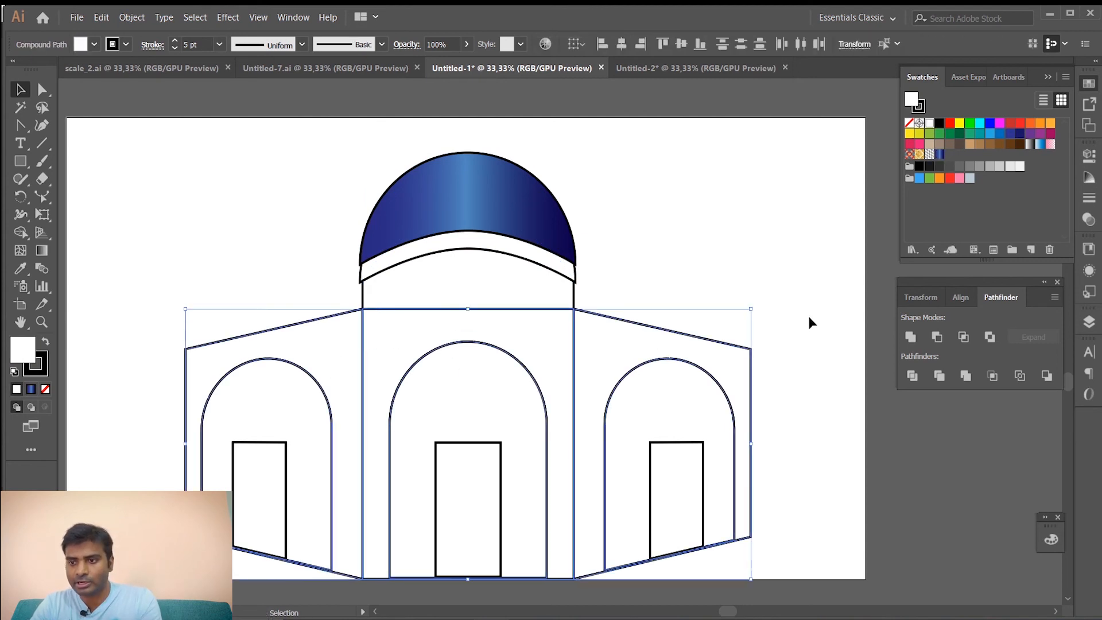
left_click(910, 155)
left_click(649, 250)
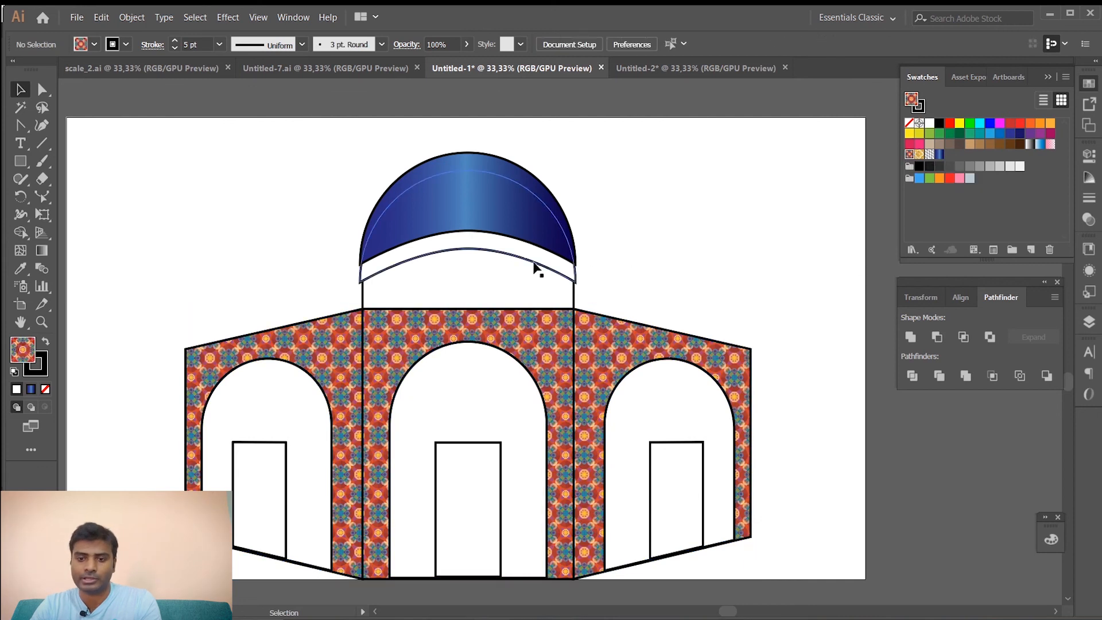
Fill the lower dome, which forms the curved band under the blue dome, with the red floral pattern swatch
left_click(550, 257)
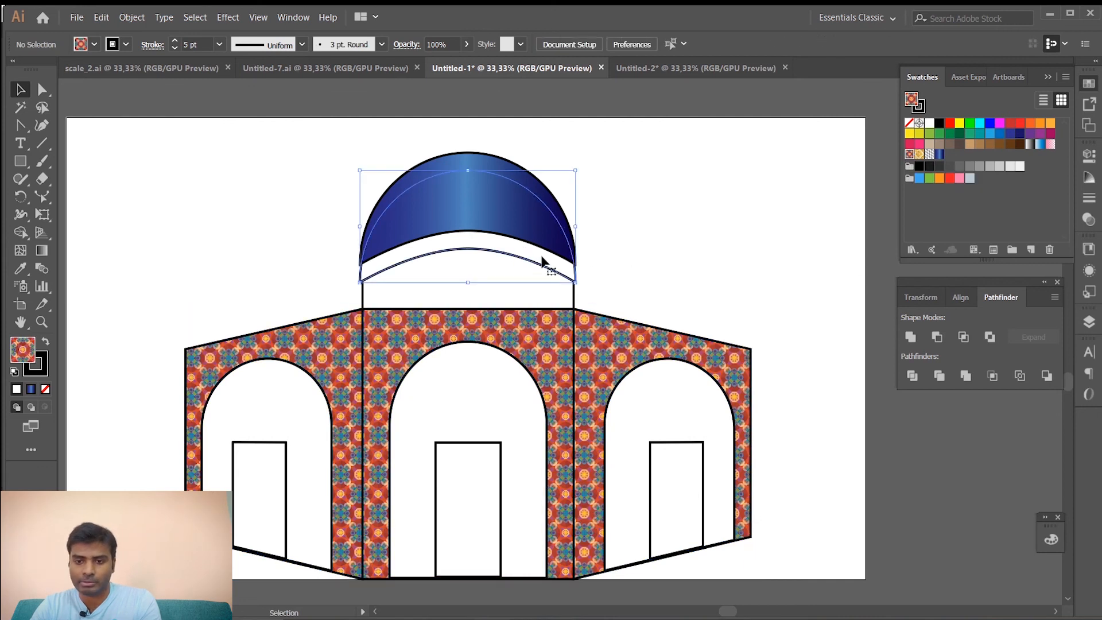
left_click(909, 155)
left_click(759, 253)
Fill the curved-top rectangle beneath the dome band with the gold ornamental pattern swatch and deselect it
left_click(491, 289)
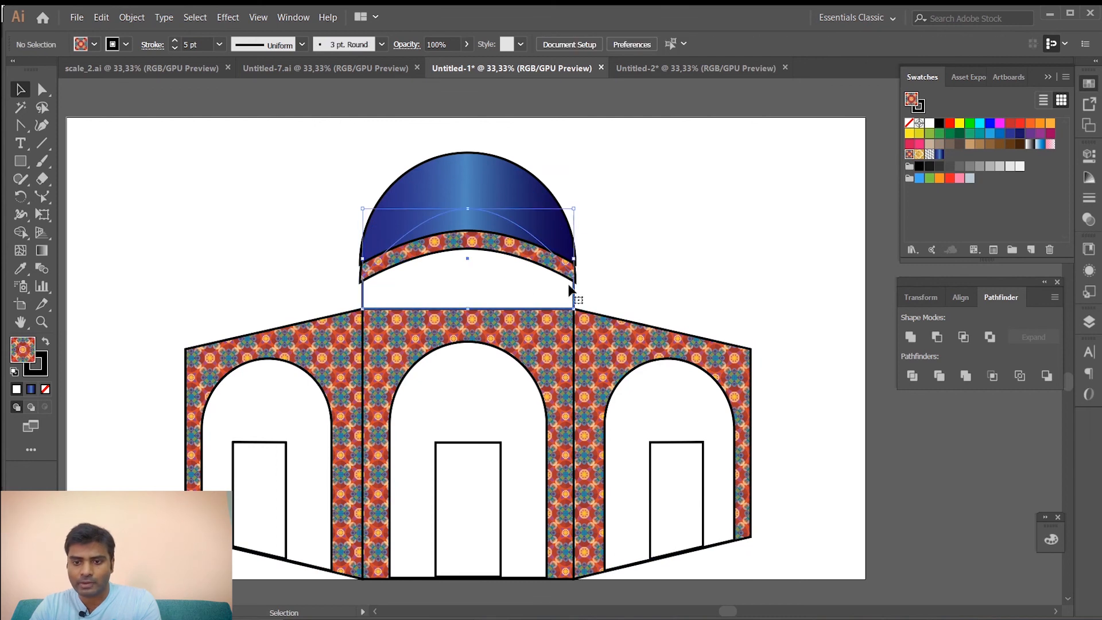
left_click(918, 155)
left_click(707, 251)
Fill the three arch shapes around the doors with the gold ornamental pattern swatch and deselect them
left_click(649, 409)
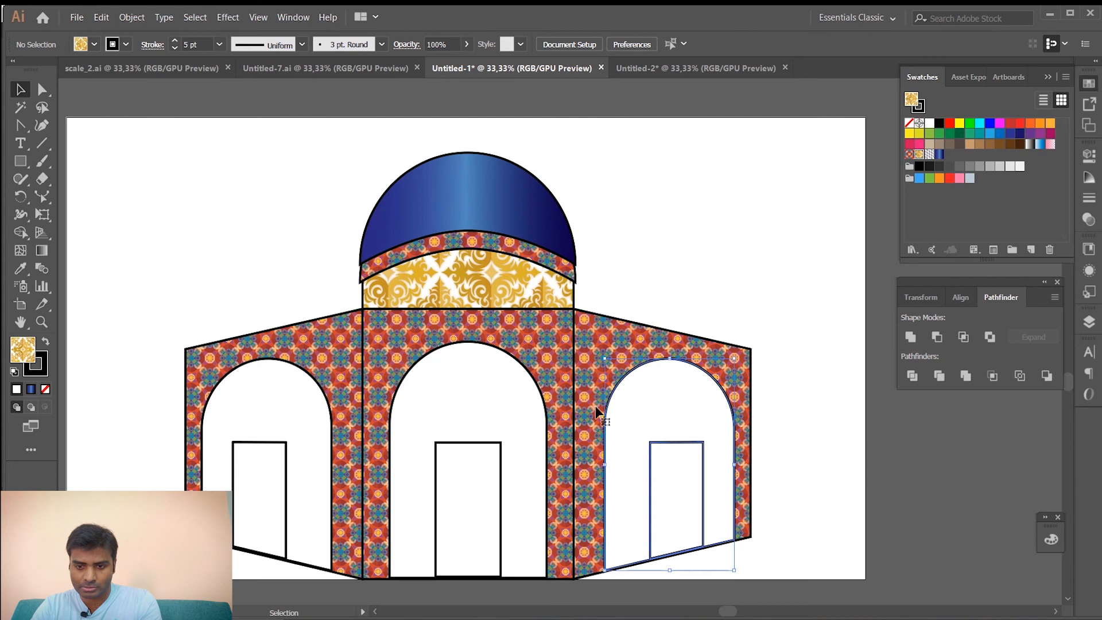
left_click(467, 402, "shift")
left_click(256, 399, "shift")
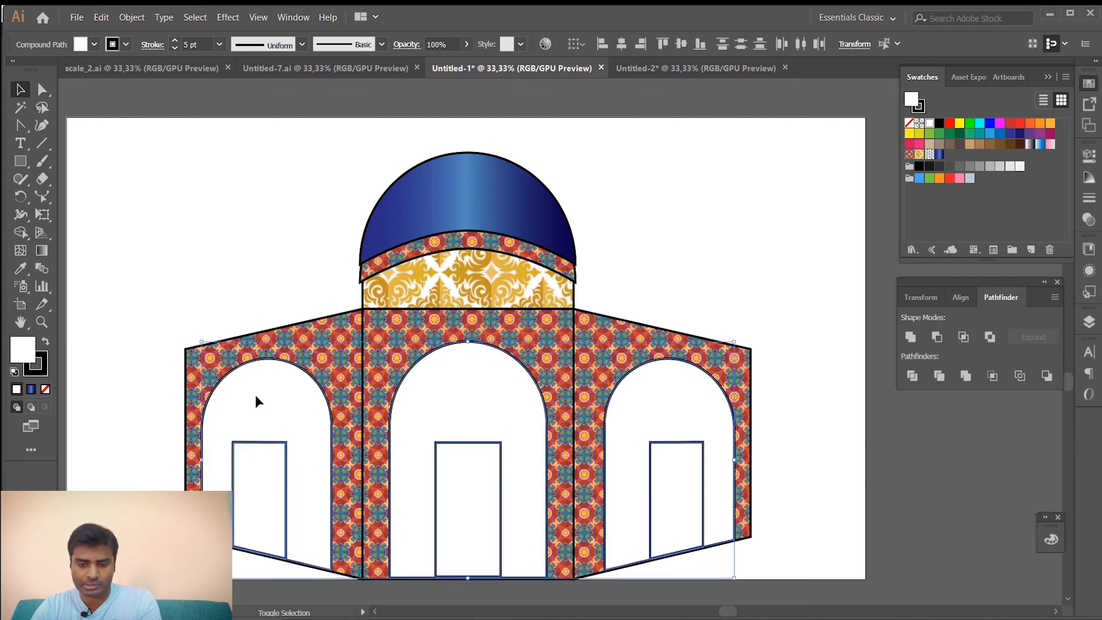
left_click(918, 156)
left_click(785, 215)
Fill the three door rectangles with the grey geometric pattern swatch and deselect them
left_click(263, 477)
left_click(484, 489, "shift")
left_click(665, 485, "shift")
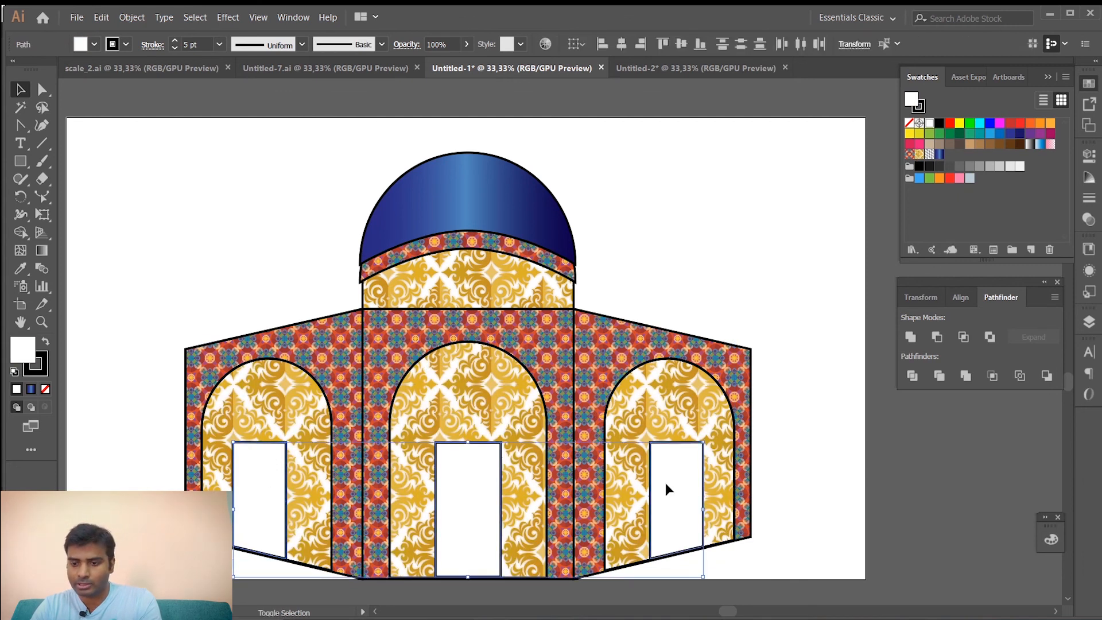
left_click(930, 155)
left_click(743, 212)
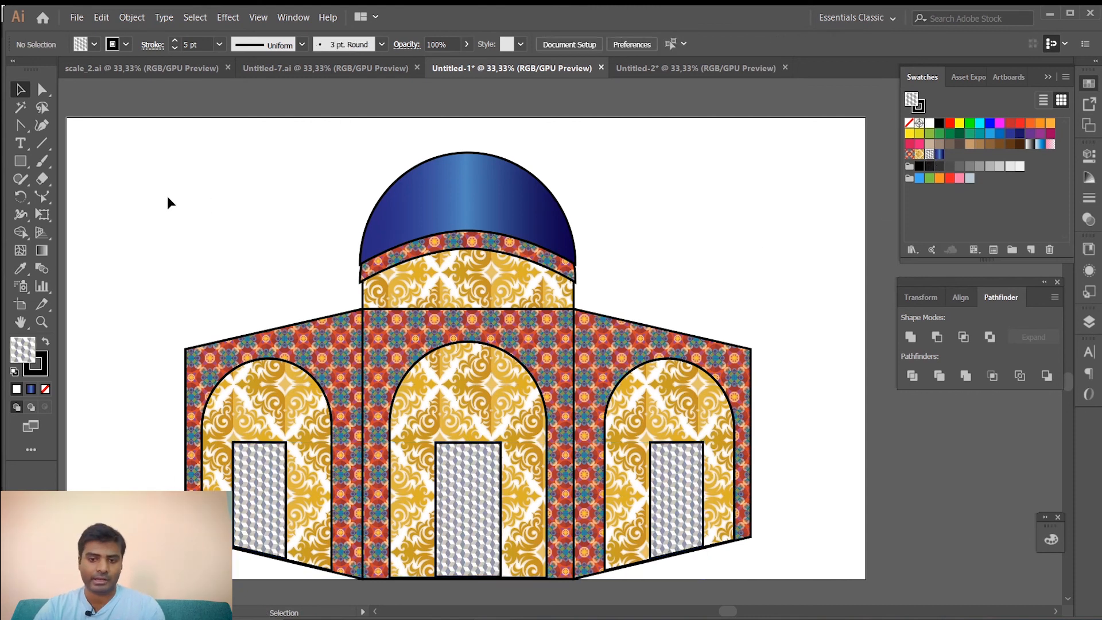
Remove the black stroke from all shapes of the building and deselect them
left_click_drag(131, 193, 796, 572)
left_click(46, 389)
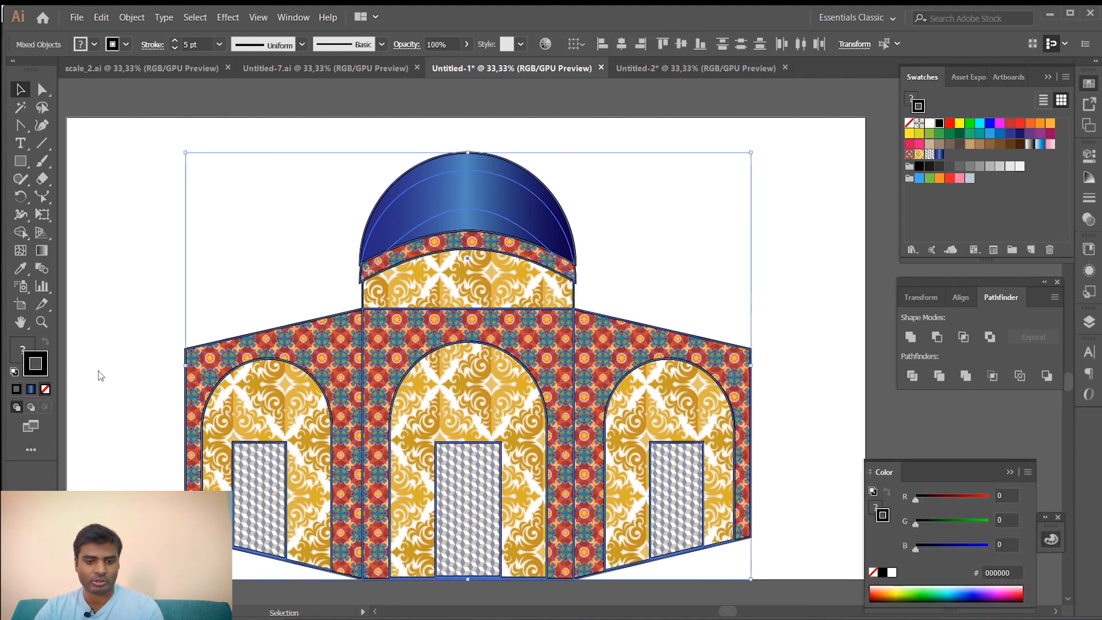
left_click(129, 267)
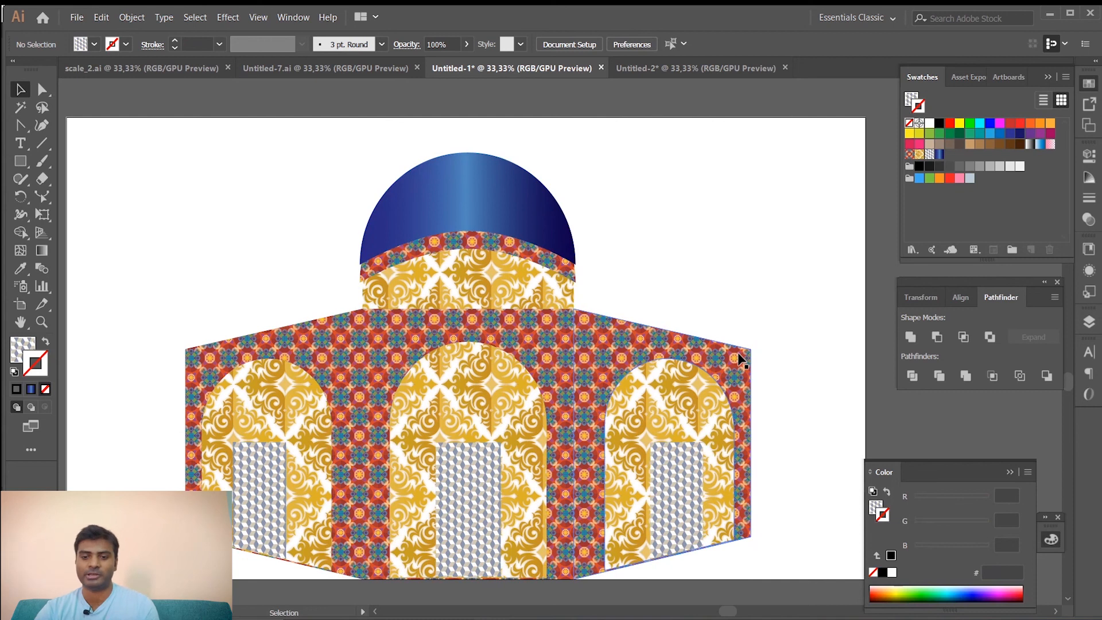